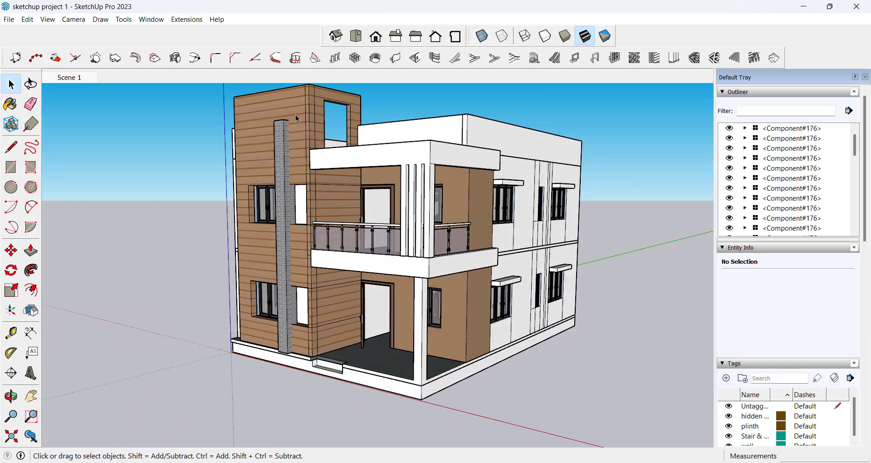
Step: Examine the completed two-storey house model and its front elevation from several angles
{"action": "left_click", "coordinate": [297, 119]}
{"action": "left_click", "coordinate": [468, 216]}
{"action": "middle_click_drag", "start_coordinate": [475, 269], "coordinate": [483, 246]}
{"action": "left_click", "coordinate": [470, 297]}
{"action": "scroll", "coordinate": [435, 386], "scroll_direction": "down", "scroll_amount": 2}
{"action": "left_click", "coordinate": [536, 146]}
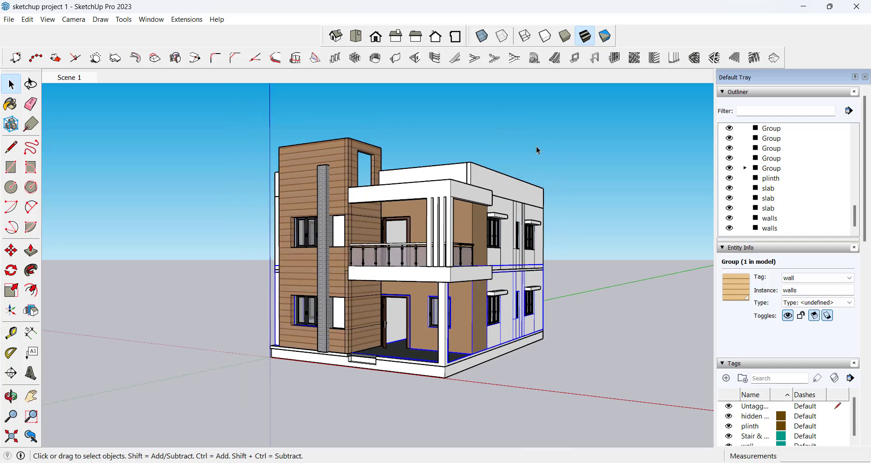
{"action": "middle_click_drag", "start_coordinate": [508, 121], "coordinate": [447, 127]}
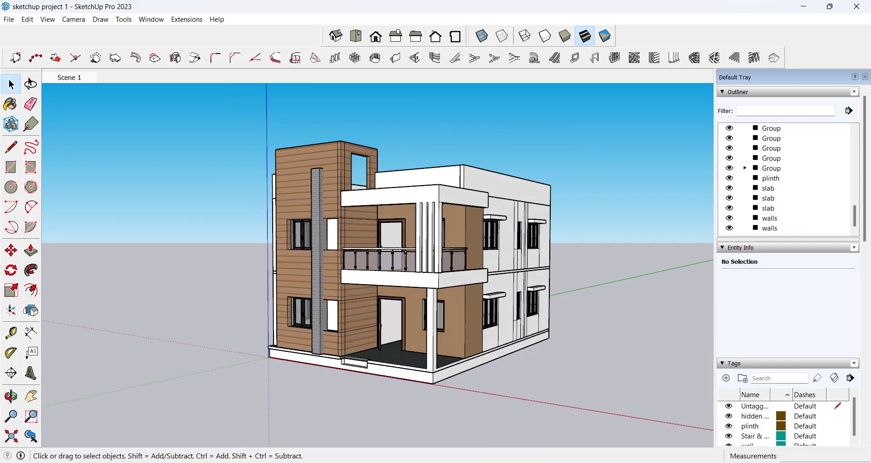
Step: Switch to the "sketchup project 1 part 2" model and inspect the plain house all the way around
{"action": "left_click", "coordinate": [499, 433]}
{"action": "mouse_move", "coordinate": [426, 211]}
{"action": "middle_mouse_down"}
{"action": "mouse_move", "coordinate": [371, 205]}
{"action": "mouse_move", "coordinate": [484, 219]}
{"action": "mouse_move", "coordinate": [467, 270]}
{"action": "mouse_move", "coordinate": [398, 246]}
{"action": "mouse_move", "coordinate": [405, 223]}
{"action": "mouse_move", "coordinate": [521, 207]}
{"action": "mouse_move", "coordinate": [455, 257]}
{"action": "mouse_move", "coordinate": [462, 247]}
{"action": "mouse_move", "coordinate": [444, 251]}
{"action": "middle_mouse_up"}
{"action": "scroll", "coordinate": [391, 203], "scroll_direction": "down", "scroll_amount": 3}
{"action": "mouse_move", "coordinate": [427, 292]}
{"action": "middle_mouse_down"}
{"action": "mouse_move", "coordinate": [652, 221]}
{"action": "mouse_move", "coordinate": [538, 288]}
{"action": "mouse_move", "coordinate": [386, 257]}
{"action": "mouse_move", "coordinate": [516, 230]}
{"action": "mouse_move", "coordinate": [245, 232]}
{"action": "middle_mouse_up"}
{"action": "middle_click_drag", "start_coordinate": [408, 238], "coordinate": [227, 238]}
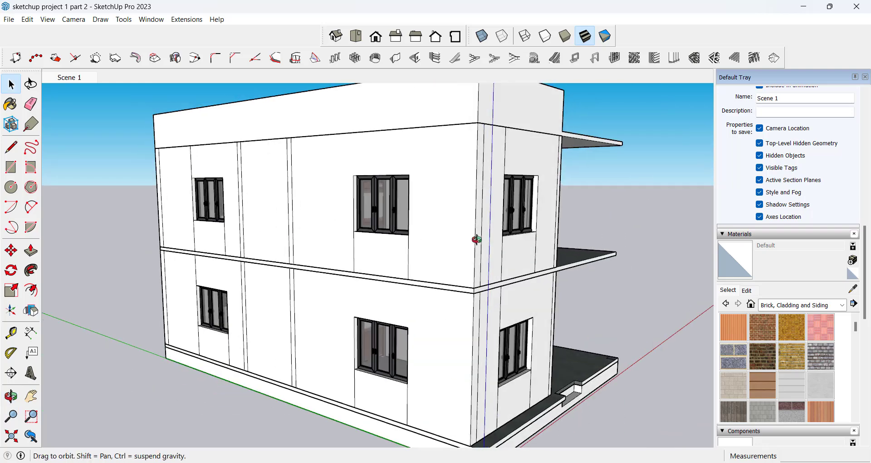
{"action": "middle_click_drag", "start_coordinate": [476, 239], "coordinate": [340, 242]}
{"action": "scroll", "coordinate": [431, 190], "scroll_direction": "down", "scroll_amount": 4}
{"action": "middle_click_drag", "start_coordinate": [477, 183], "coordinate": [341, 255]}
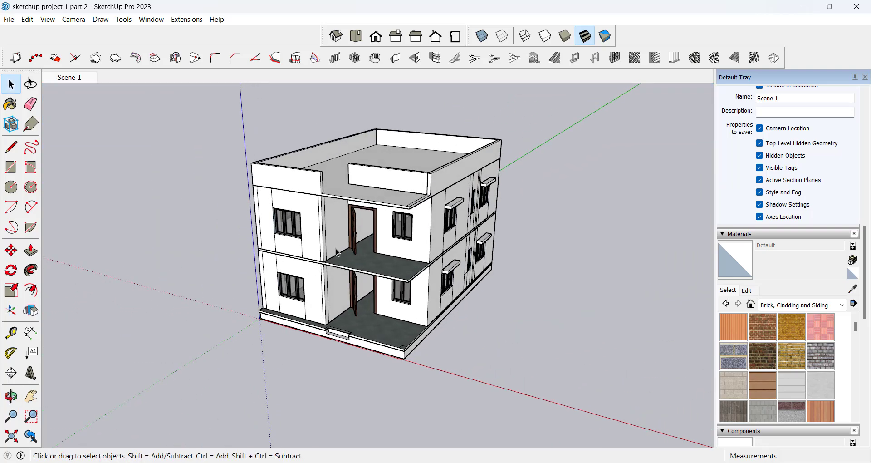
Step: Examine the plain house's front facade, including its windows, doors and floor slabs
{"action": "scroll", "coordinate": [340, 257], "scroll_direction": "up", "scroll_amount": 3}
{"action": "middle_click_drag", "start_coordinate": [454, 313], "coordinate": [467, 243]}
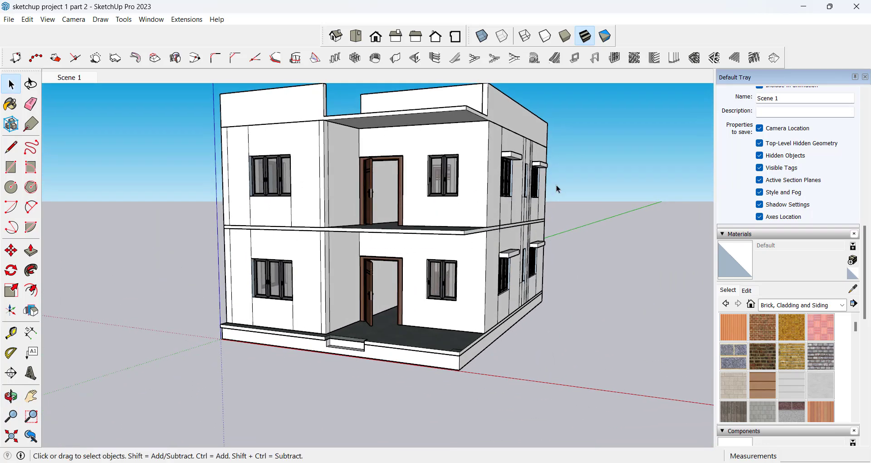
{"action": "middle_click_drag", "start_coordinate": [555, 188], "coordinate": [572, 189]}
{"action": "middle_click_drag", "start_coordinate": [540, 252], "coordinate": [513, 311]}
{"action": "scroll", "coordinate": [514, 222], "scroll_direction": "down", "scroll_amount": 2}
{"action": "scroll", "coordinate": [299, 216], "scroll_direction": "up", "scroll_amount": 3}
{"action": "middle_click_drag", "start_coordinate": [364, 217], "coordinate": [364, 196]}
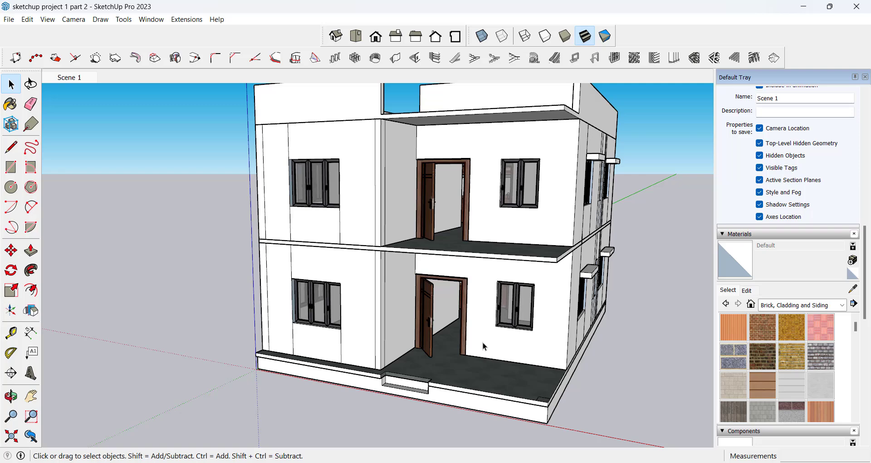
{"action": "scroll", "coordinate": [394, 279], "scroll_direction": "up", "scroll_amount": 2}
{"action": "middle_click_drag", "start_coordinate": [394, 279], "coordinate": [377, 278]}
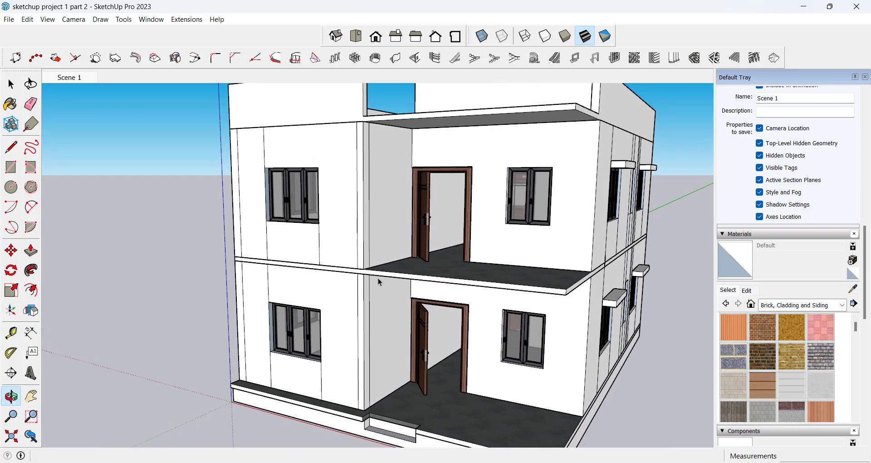
{"action": "scroll", "coordinate": [286, 316], "scroll_direction": "down", "scroll_amount": 3}
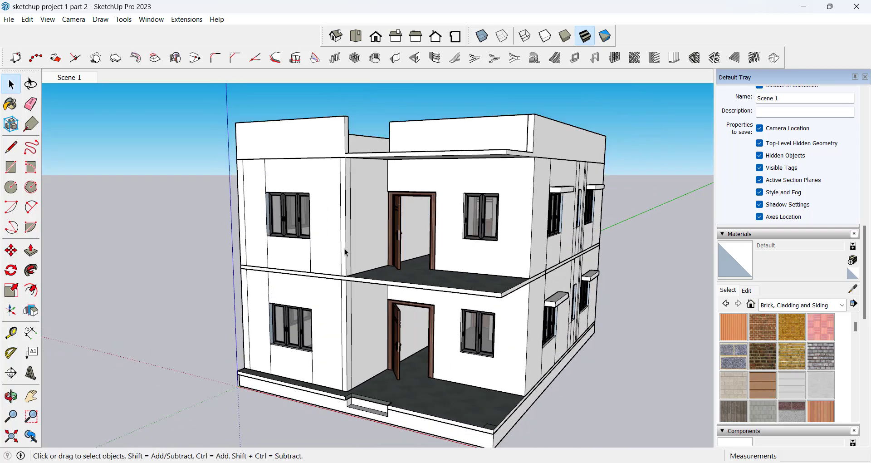
{"action": "left_click", "coordinate": [319, 196]}
{"action": "left_click", "coordinate": [188, 319]}
{"action": "middle_click_drag", "start_coordinate": [188, 318], "coordinate": [268, 245]}
Step: Draw a vertical rectangle about 10' 2" by 23' 8" on the front wall, from the plinth up to the parapet top, covering both windows
{"action": "scroll", "coordinate": [268, 245], "scroll_direction": "up", "scroll_amount": 2}
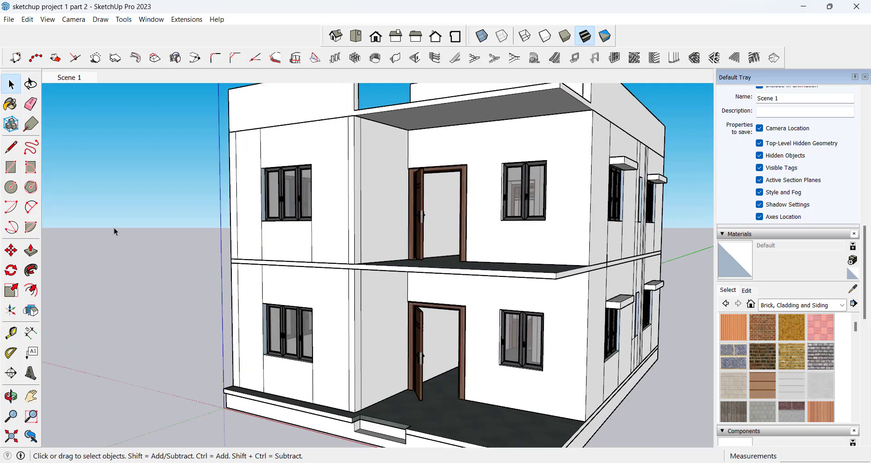
{"action": "left_click", "coordinate": [10, 167]}
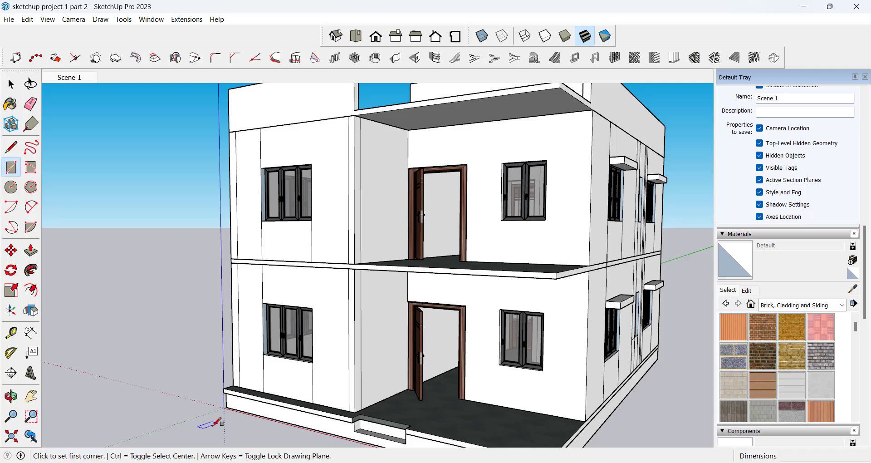
{"action": "scroll", "coordinate": [258, 394], "scroll_direction": "up", "scroll_amount": 5}
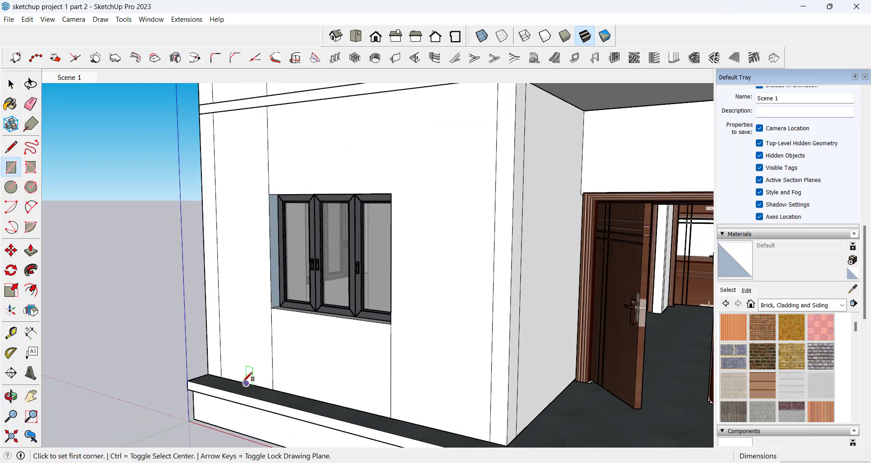
{"action": "left_click", "coordinate": [248, 382]}
{"action": "scroll", "coordinate": [247, 382], "scroll_direction": "down", "scroll_amount": 5}
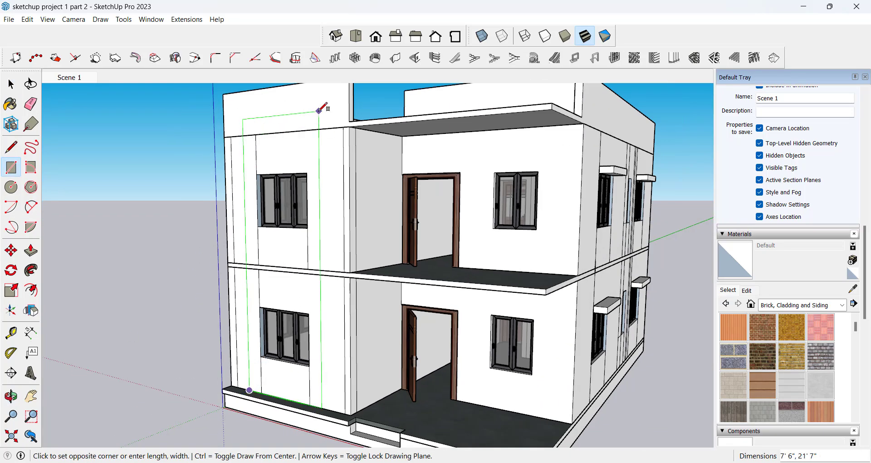
{"action": "scroll", "coordinate": [316, 164], "scroll_direction": "down", "scroll_amount": 2}
{"action": "scroll", "coordinate": [340, 105], "scroll_direction": "up", "scroll_amount": 1}
{"action": "left_click", "coordinate": [341, 105]}
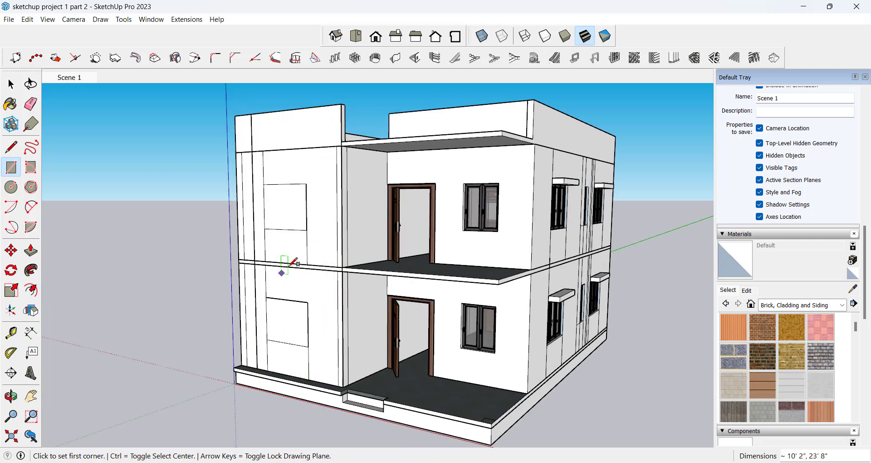
Step: Trace a 5' by 4' rectangle over the upper window opening on the new front face
{"action": "key", "text": "space"}
{"action": "left_click", "coordinate": [290, 207]}
{"action": "middle_click_drag", "start_coordinate": [271, 234], "coordinate": [293, 250]}
{"action": "scroll", "coordinate": [328, 187], "scroll_direction": "up", "scroll_amount": 2}
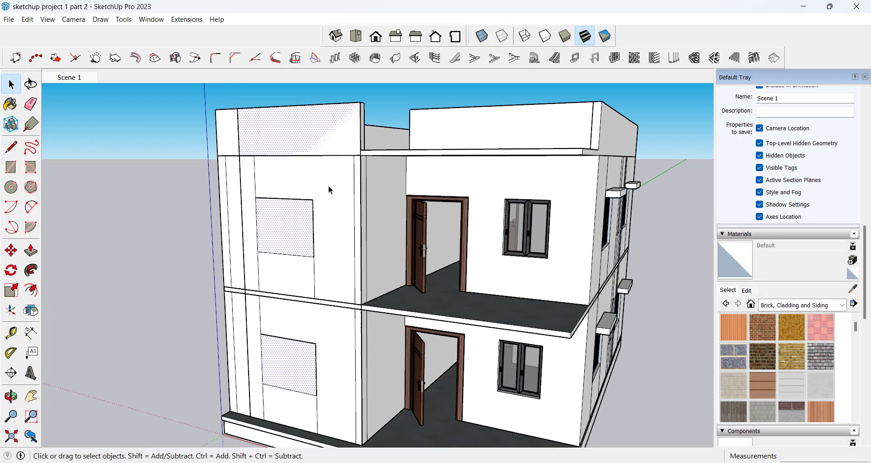
{"action": "scroll", "coordinate": [290, 209], "scroll_direction": "up", "scroll_amount": 4}
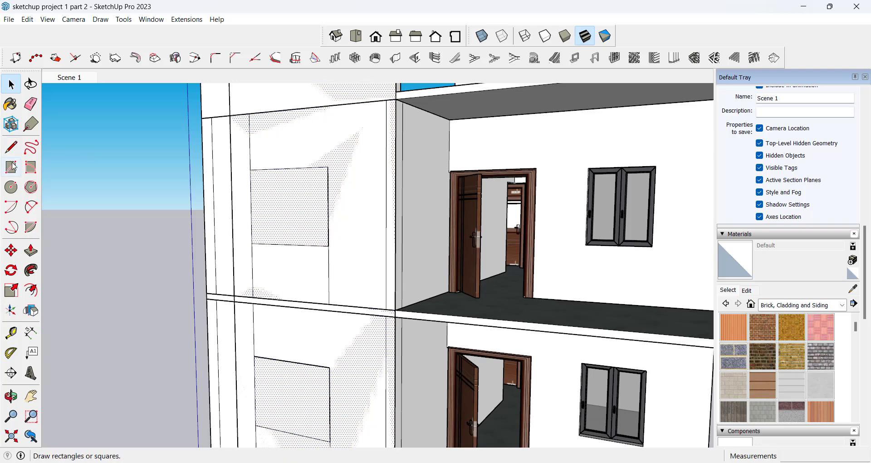
{"action": "left_click", "coordinate": [11, 166]}
{"action": "left_click", "coordinate": [250, 169]}
{"action": "left_click", "coordinate": [327, 247]}
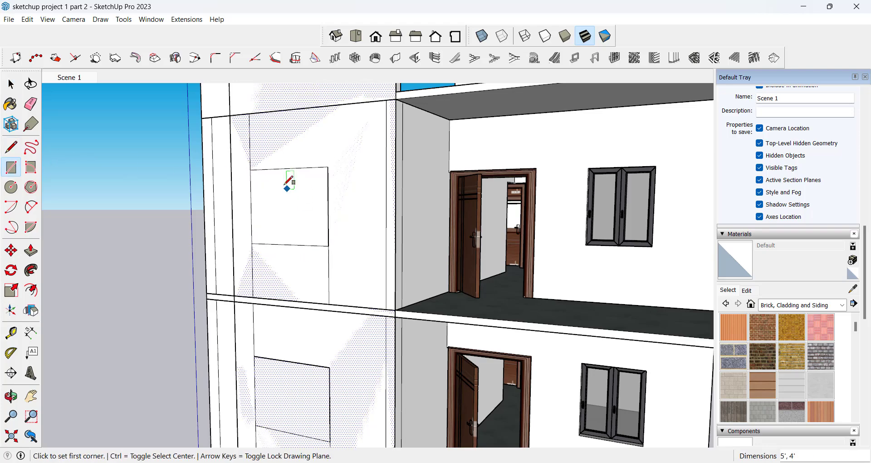
Step: Trace a rectangle over the lower window opening on the same front face
{"action": "scroll", "coordinate": [286, 186], "scroll_direction": "down", "scroll_amount": 1}
{"action": "scroll", "coordinate": [262, 354], "scroll_direction": "up", "scroll_amount": 2}
{"action": "left_click", "coordinate": [256, 318]}
{"action": "scroll", "coordinate": [252, 299], "scroll_direction": "down", "scroll_amount": 1}
{"action": "scroll", "coordinate": [249, 287], "scroll_direction": "up", "scroll_amount": 1}
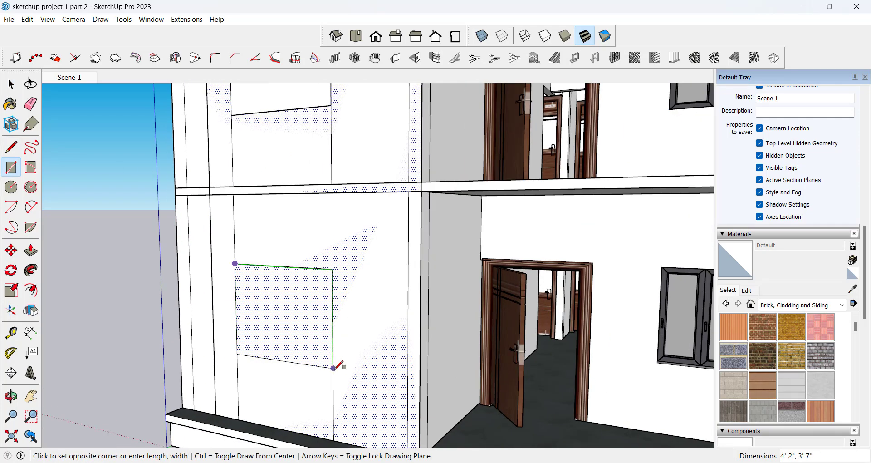
{"action": "left_click", "coordinate": [332, 365]}
Step: Delete the traced faces in front of the lower and upper windows to open the panel
{"action": "key", "text": "space"}
{"action": "key", "text": "Delete"}
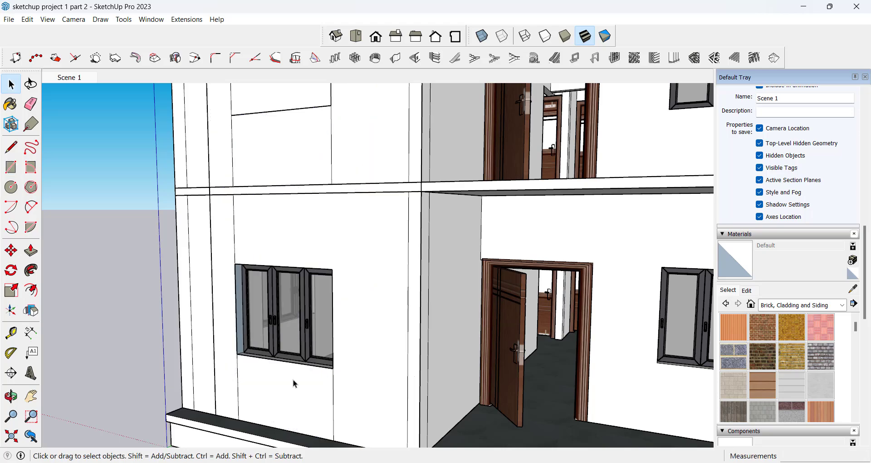
{"action": "scroll", "coordinate": [293, 379], "scroll_direction": "down", "scroll_amount": 2}
{"action": "left_click", "coordinate": [276, 155]}
{"action": "key", "text": "Delete"}
Step: Group the front panel face together with its edges and window cutouts
{"action": "scroll", "coordinate": [311, 260], "scroll_direction": "down", "scroll_amount": 2}
{"action": "scroll", "coordinate": [302, 183], "scroll_direction": "up", "scroll_amount": 1}
{"action": "middle_click_drag", "start_coordinate": [302, 184], "coordinate": [301, 336]}
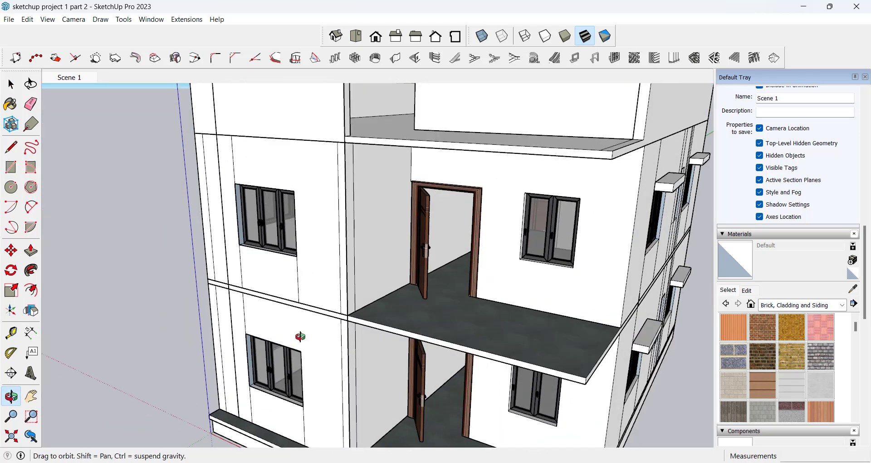
{"action": "left_click", "coordinate": [317, 257]}
{"action": "right_click", "coordinate": [324, 236]}
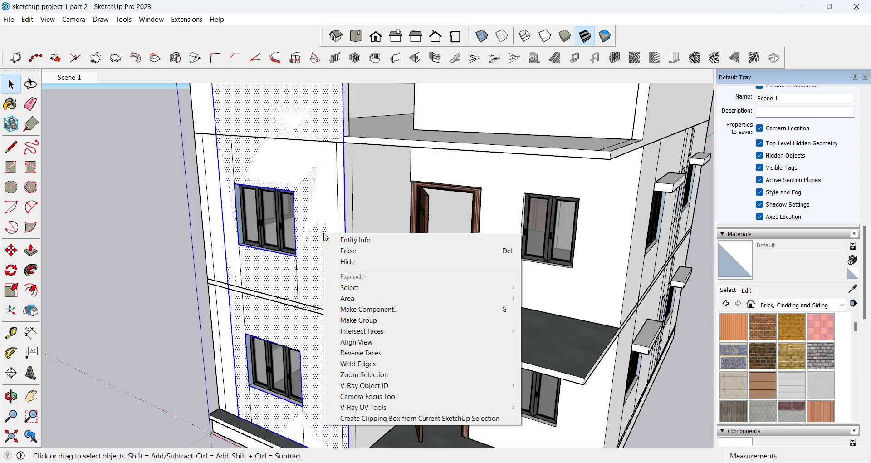
{"action": "key", "text": "Escape"}
{"action": "scroll", "coordinate": [318, 204], "scroll_direction": "down", "scroll_amount": 2}
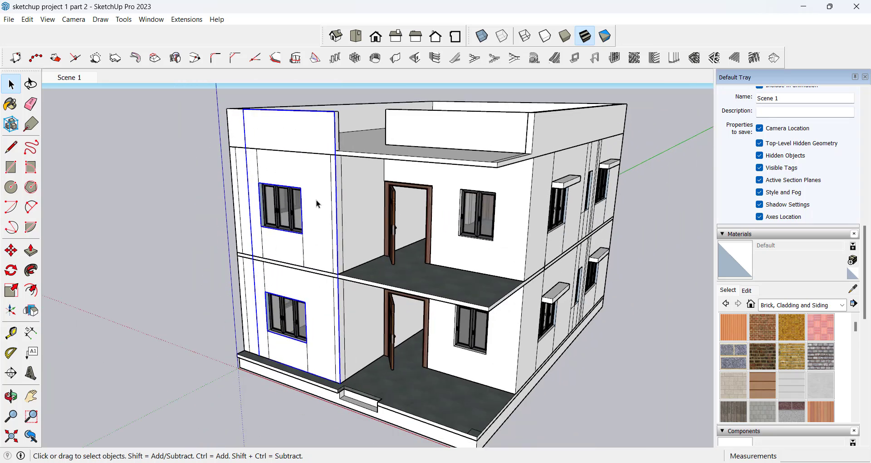
Step: Open the front panel group and extrude its face outward by 6"
{"action": "double_click", "coordinate": [318, 204]}
{"action": "key", "text": "p"}
{"action": "left_click", "coordinate": [317, 182]}
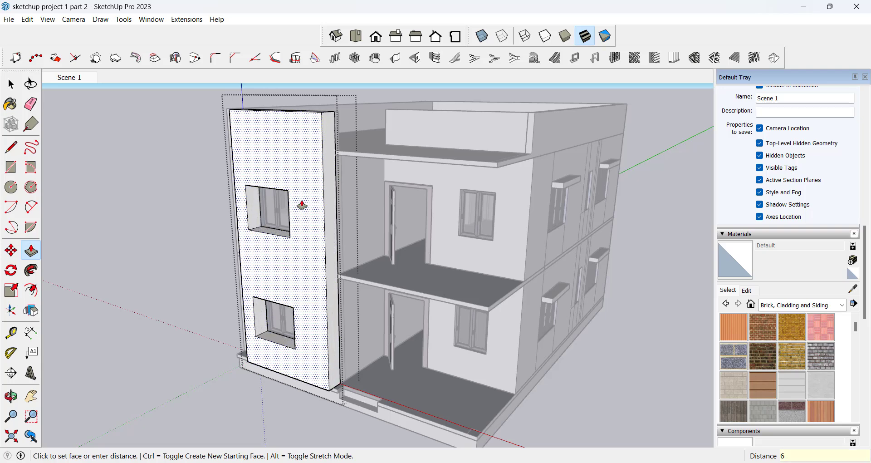
{"action": "type", "text": "\""}
{"action": "key", "text": "Return"}
{"action": "key", "text": "space"}
Step: Widen the panel's upper window opening toward the balcony by pushing its side face 3'
{"action": "middle_click_drag", "start_coordinate": [279, 246], "coordinate": [280, 309]}
{"action": "scroll", "coordinate": [267, 355], "scroll_direction": "up", "scroll_amount": 4}
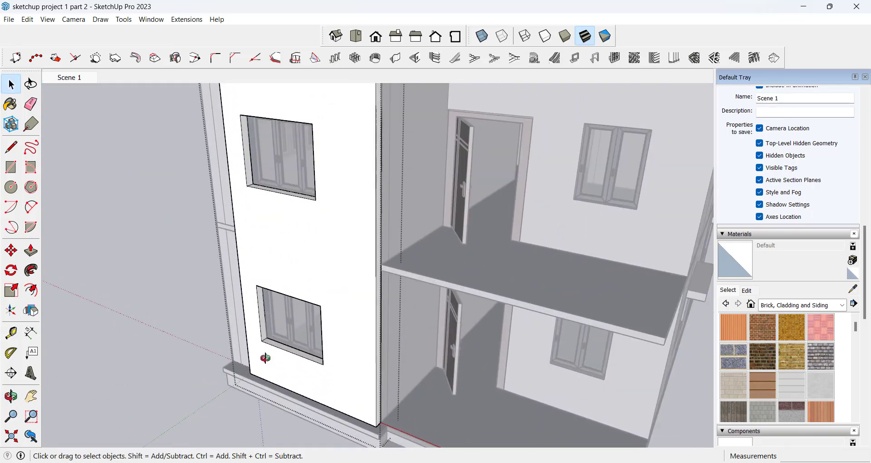
{"action": "middle_click_drag", "start_coordinate": [265, 358], "coordinate": [566, 181]}
{"action": "scroll", "coordinate": [336, 207], "scroll_direction": "up", "scroll_amount": 3}
{"action": "scroll", "coordinate": [520, 201], "scroll_direction": "up", "scroll_amount": 5}
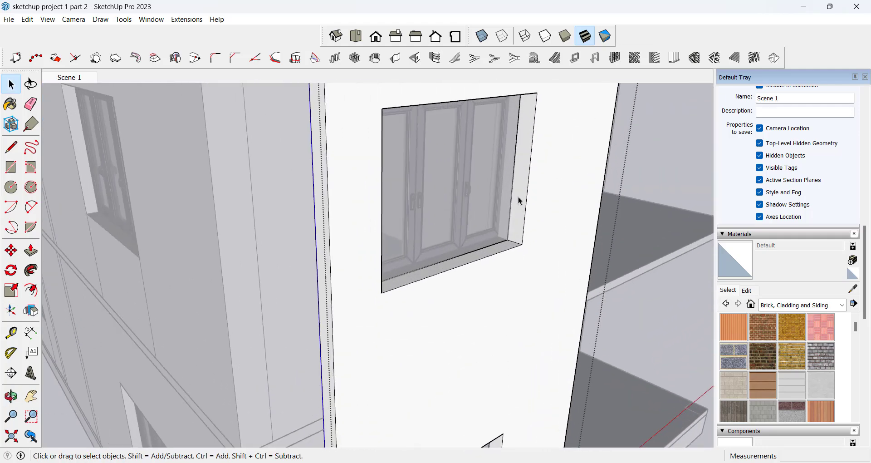
{"action": "key", "text": "p"}
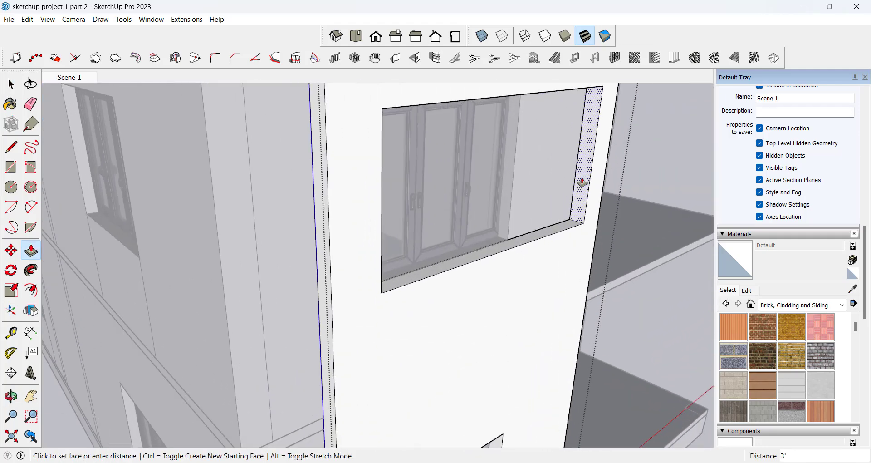
{"action": "left_click", "coordinate": [578, 184]}
Step: Widen the panel's lower window opening toward the porch by 3' 2", aligning its side face with the upper opening
{"action": "middle_click_drag", "start_coordinate": [518, 216], "coordinate": [436, 170]}
{"action": "scroll", "coordinate": [435, 169], "scroll_direction": "down", "scroll_amount": 2}
{"action": "scroll", "coordinate": [424, 384], "scroll_direction": "up", "scroll_amount": 3}
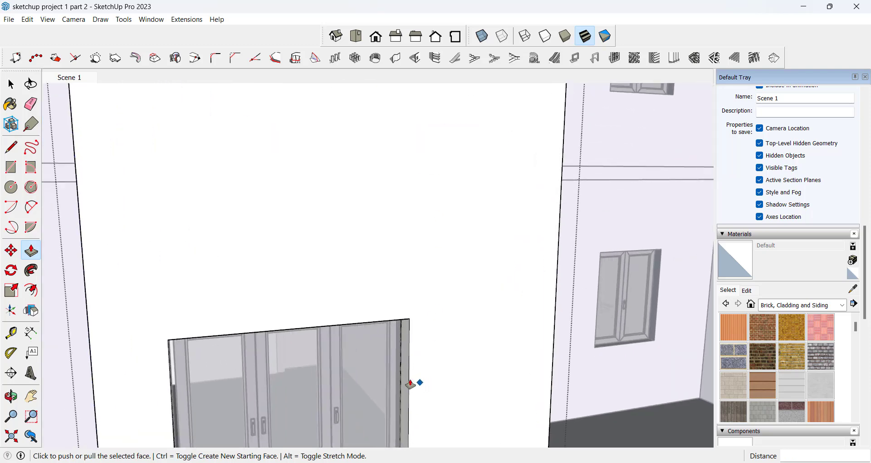
{"action": "key", "text": "space"}
{"action": "scroll", "coordinate": [408, 383], "scroll_direction": "up", "scroll_amount": 2}
{"action": "key", "text": "p"}
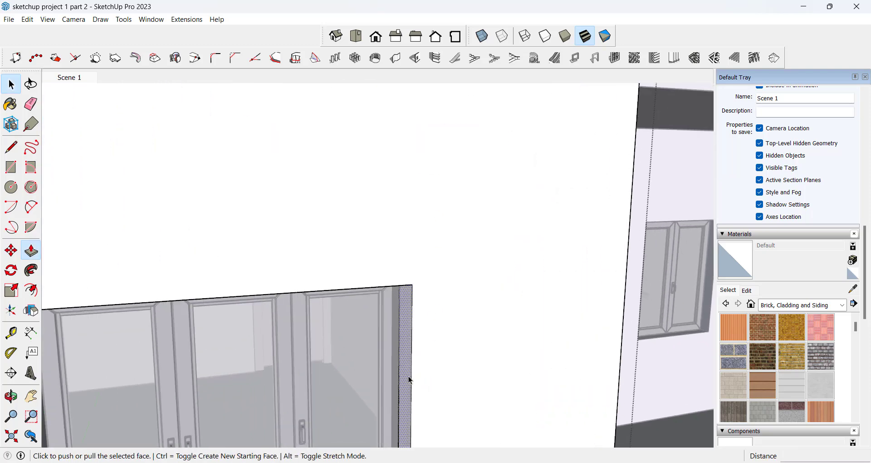
{"action": "left_click", "coordinate": [409, 380]}
{"action": "scroll", "coordinate": [408, 381], "scroll_direction": "down", "scroll_amount": 5}
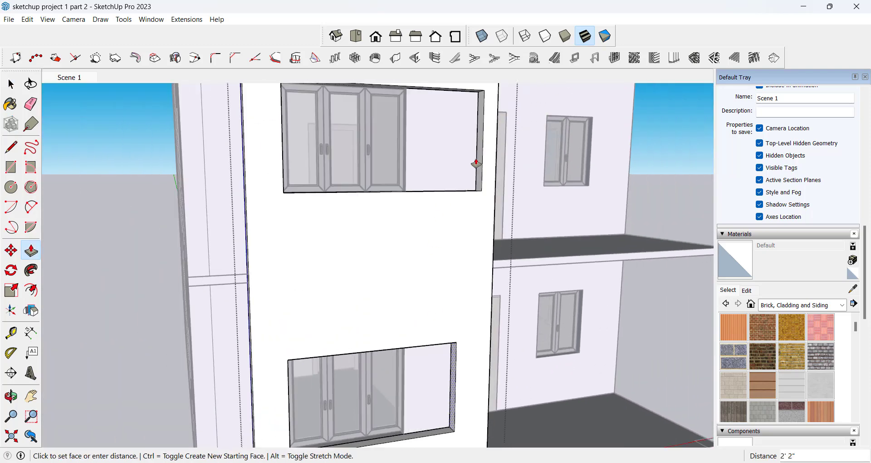
{"action": "left_click", "coordinate": [477, 163]}
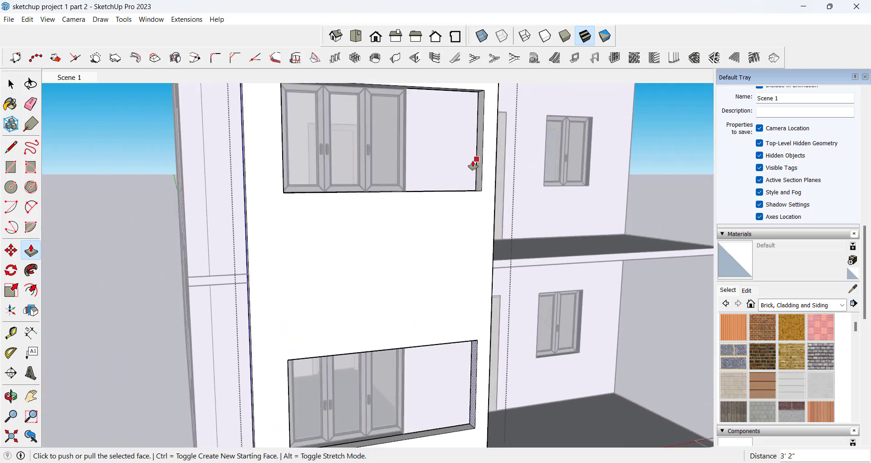
{"action": "scroll", "coordinate": [473, 163], "scroll_direction": "down", "scroll_amount": 2}
{"action": "key", "text": "space"}
Step: Switch to the reference photo double-floor-normal-house-front-elevation-designs.jpg, study its front facade, and return to the part 2 model
{"action": "middle_click_drag", "start_coordinate": [393, 275], "coordinate": [353, 324]}
{"action": "scroll", "coordinate": [356, 202], "scroll_direction": "down", "scroll_amount": 2}
{"action": "middle_click_drag", "start_coordinate": [317, 257], "coordinate": [282, 210]}
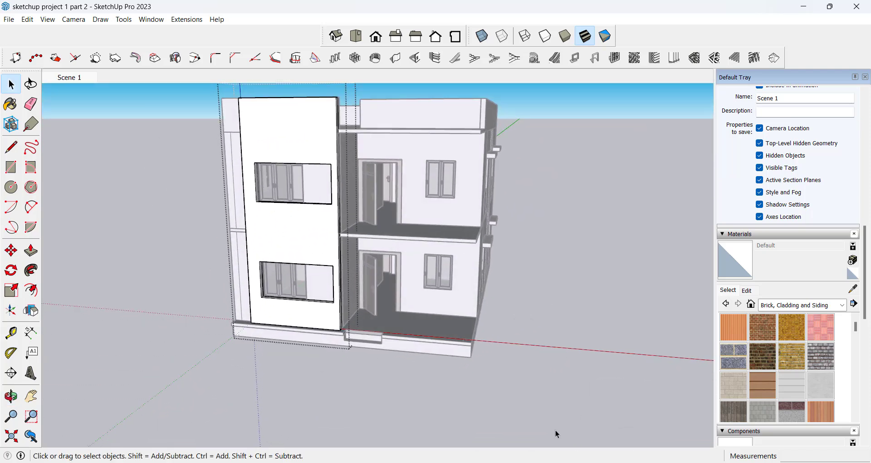
{"action": "mouse_move", "coordinate": [538, 461]}
{"action": "left_click", "coordinate": [510, 421]}
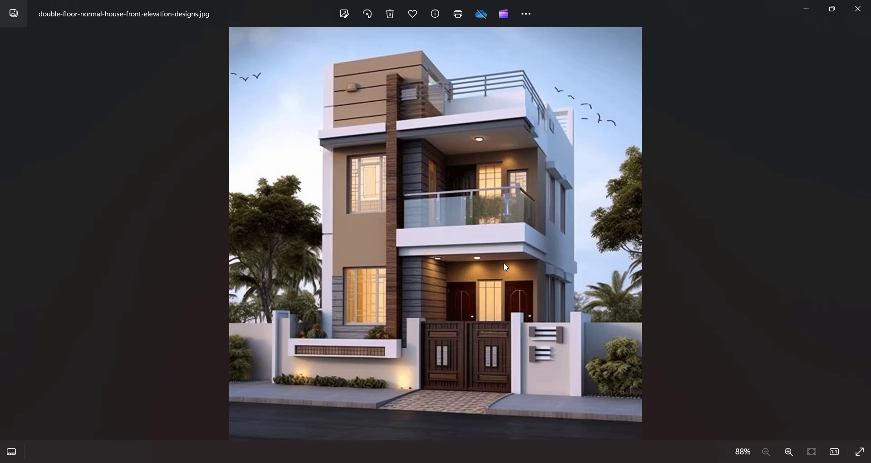
{"action": "mouse_move", "coordinate": [562, 462]}
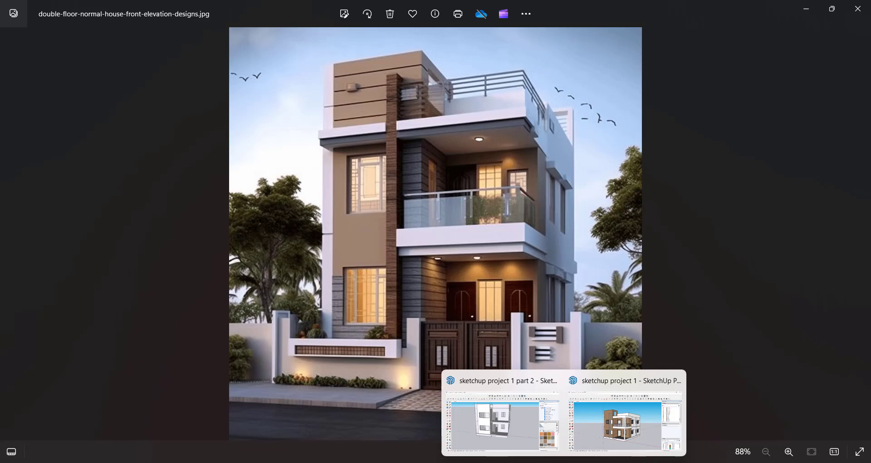
{"action": "left_click", "coordinate": [533, 434]}
{"action": "middle_click_drag", "start_coordinate": [501, 312], "coordinate": [238, 213]}
{"action": "scroll", "coordinate": [274, 236], "scroll_direction": "up", "scroll_amount": 5}
{"action": "scroll", "coordinate": [234, 229], "scroll_direction": "up", "scroll_amount": 3}
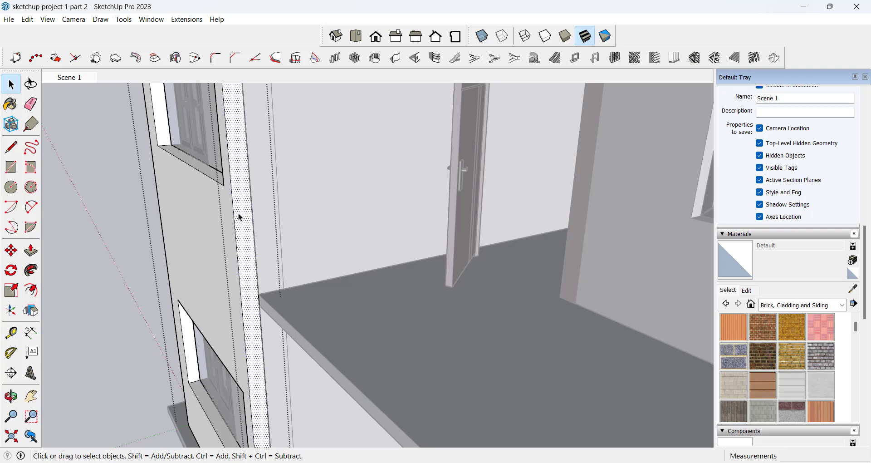
{"action": "key", "text": "p"}
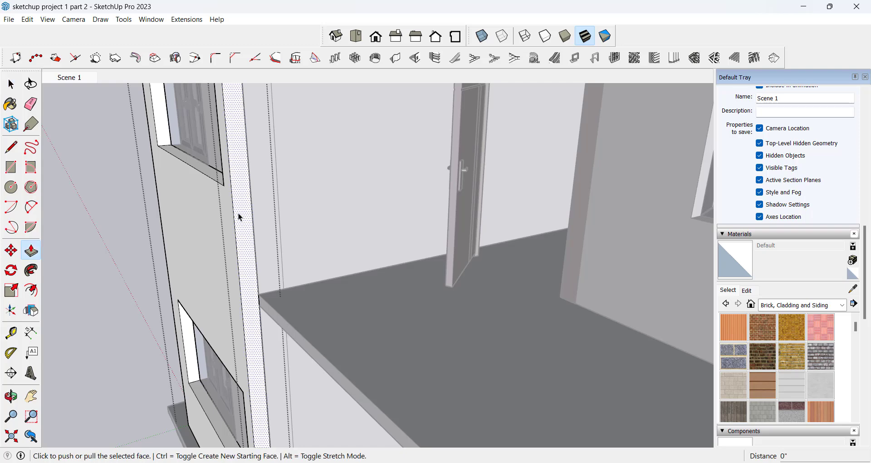
{"action": "left_click", "coordinate": [240, 217]}
{"action": "key", "text": "Escape"}
{"action": "key", "text": "space"}
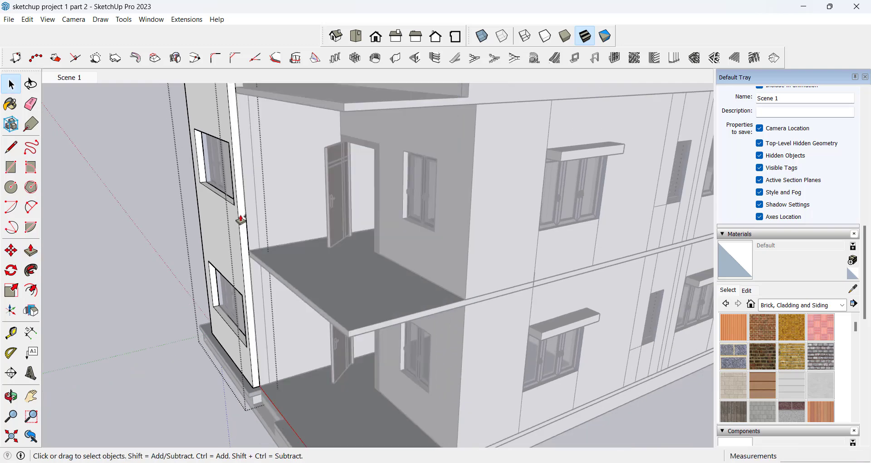
Step: Extrude the facade panel's narrow side face 6" outward toward the balcony
{"action": "key", "text": "p"}
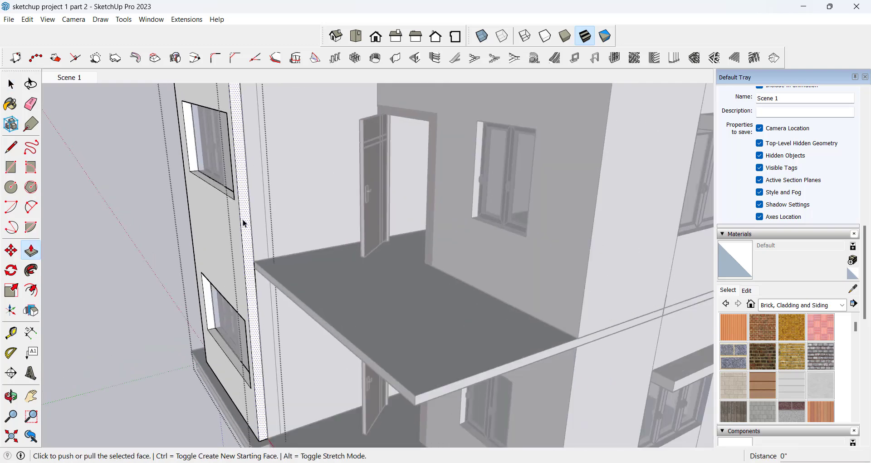
{"action": "left_click", "coordinate": [241, 220]}
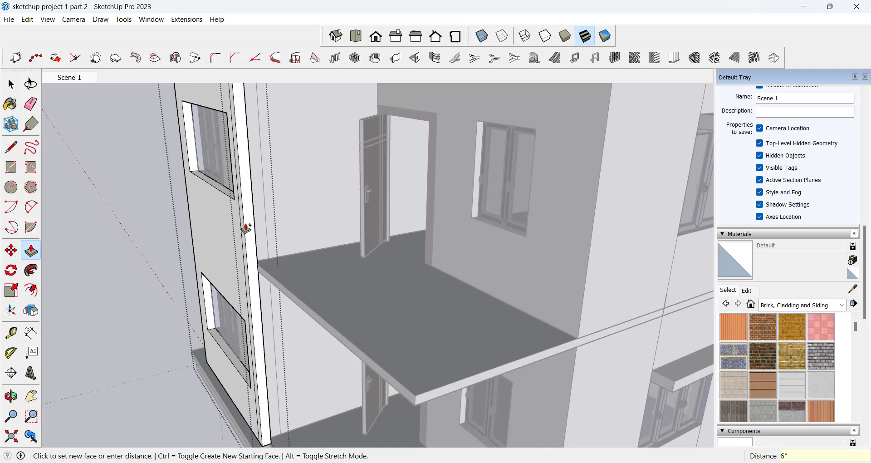
{"action": "middle_click_drag", "start_coordinate": [245, 227], "coordinate": [183, 236]}
{"action": "key", "text": "space"}
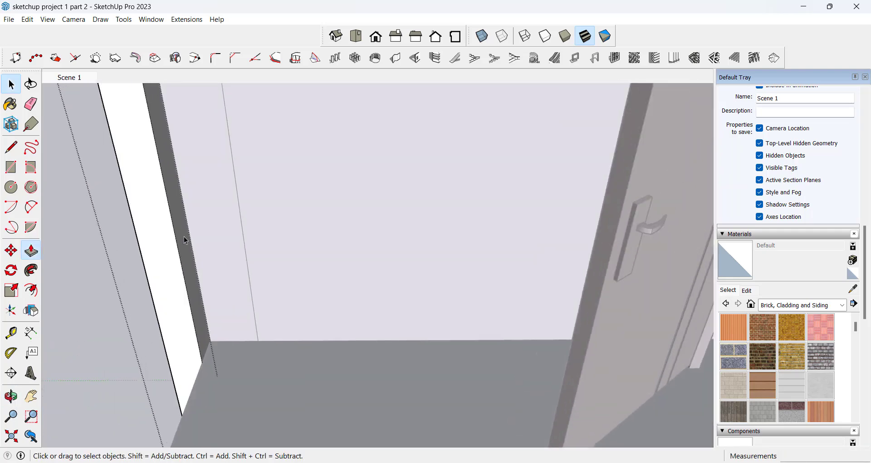
Step: Extrude the rear face of the panel's new 6" side strip 8' back to the house wall, forming a return wall
{"action": "left_click", "coordinate": [181, 234]}
{"action": "key", "text": "p"}
{"action": "left_click", "coordinate": [181, 235]}
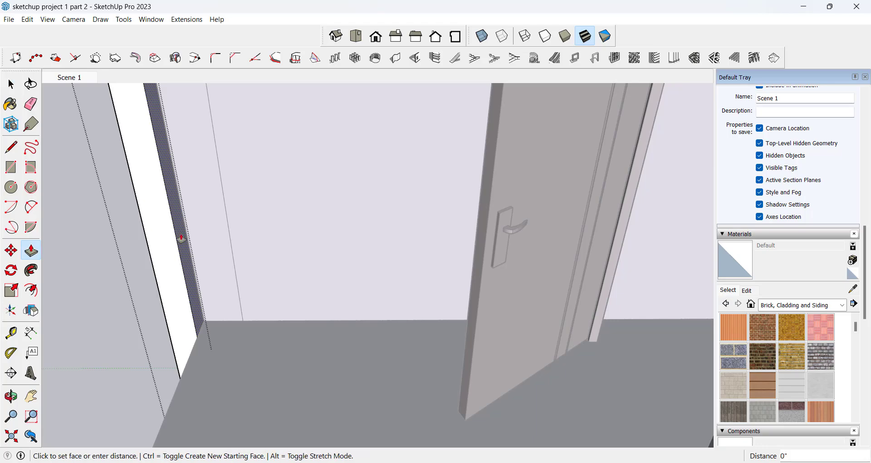
{"action": "scroll", "coordinate": [336, 259], "scroll_direction": "down", "scroll_amount": 5}
{"action": "middle_click_drag", "start_coordinate": [336, 259], "coordinate": [459, 163]}
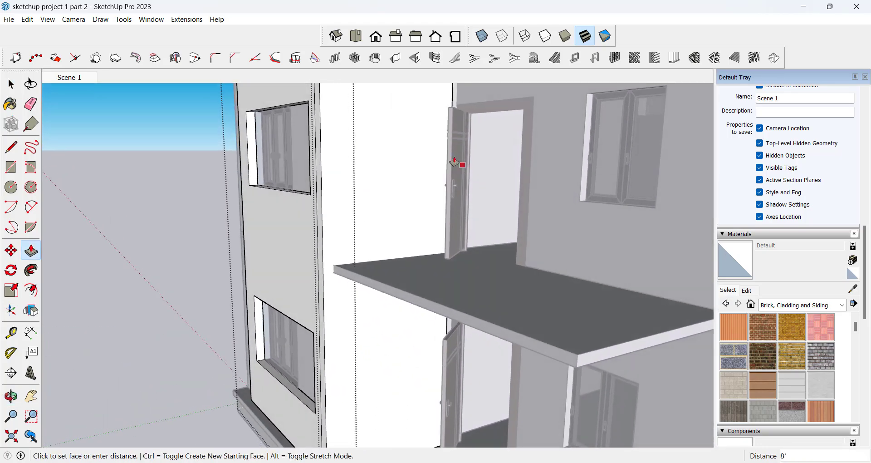
{"action": "left_click", "coordinate": [458, 96]}
{"action": "key", "text": "space"}
{"action": "middle_click_drag", "start_coordinate": [426, 236], "coordinate": [316, 272]}
{"action": "scroll", "coordinate": [439, 213], "scroll_direction": "down", "scroll_amount": 5}
Step: Reopen the facade panel group and erase the vertical seam line between its front face and the added strip
{"action": "scroll", "coordinate": [413, 245], "scroll_direction": "up", "scroll_amount": 4}
{"action": "scroll", "coordinate": [414, 244], "scroll_direction": "up", "scroll_amount": 3}
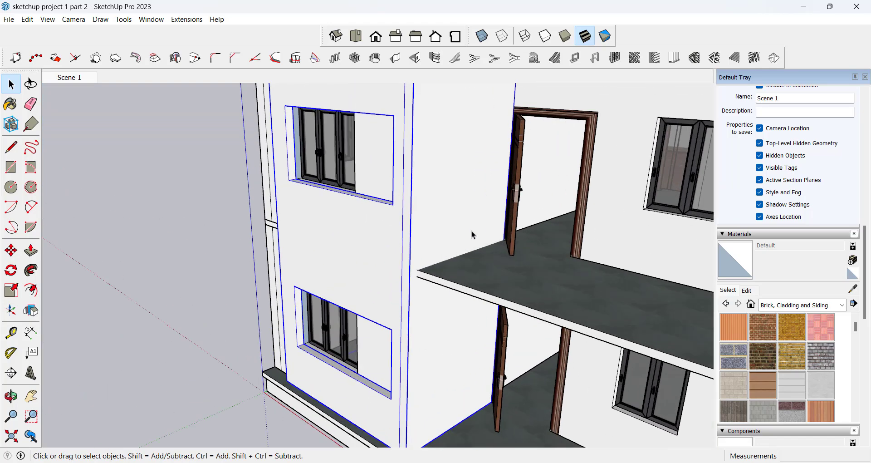
{"action": "scroll", "coordinate": [383, 247], "scroll_direction": "up", "scroll_amount": 2}
{"action": "middle_click_drag", "start_coordinate": [383, 239], "coordinate": [393, 199]}
{"action": "left_click", "coordinate": [430, 222]}
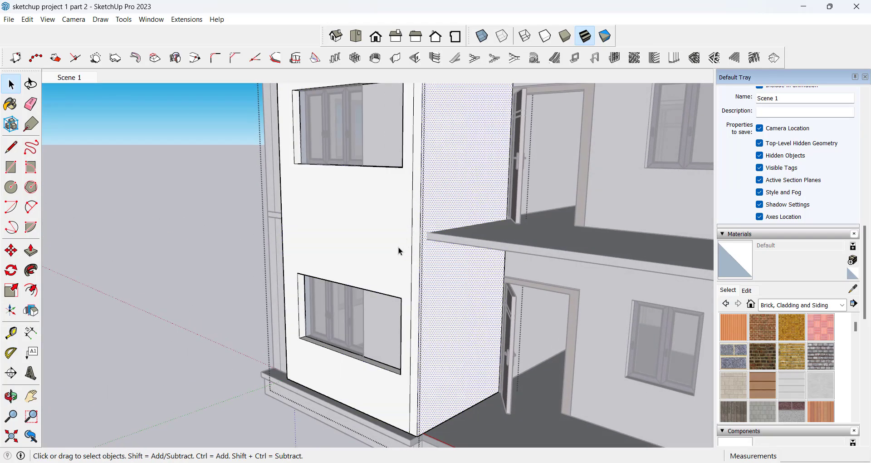
{"action": "scroll", "coordinate": [381, 242], "scroll_direction": "down", "scroll_amount": 5}
{"action": "middle_click_drag", "start_coordinate": [375, 240], "coordinate": [377, 222]}
{"action": "scroll", "coordinate": [407, 191], "scroll_direction": "up", "scroll_amount": 2}
{"action": "scroll", "coordinate": [408, 192], "scroll_direction": "up", "scroll_amount": 2}
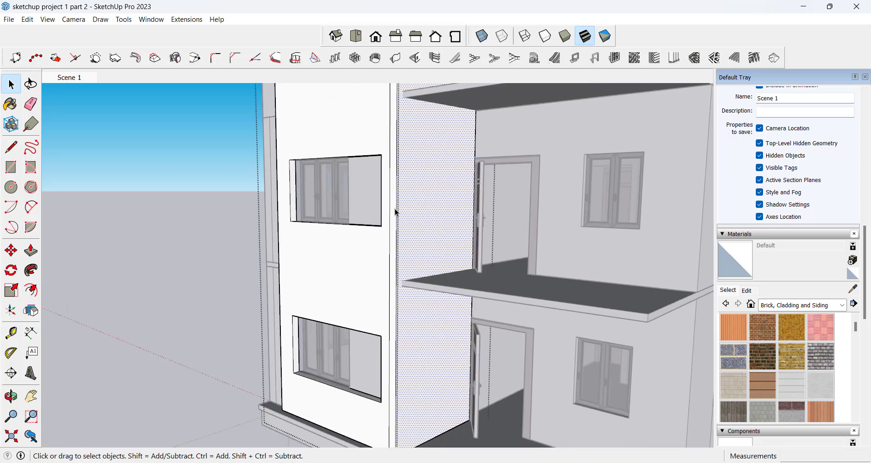
{"action": "scroll", "coordinate": [371, 253], "scroll_direction": "down", "scroll_amount": 5}
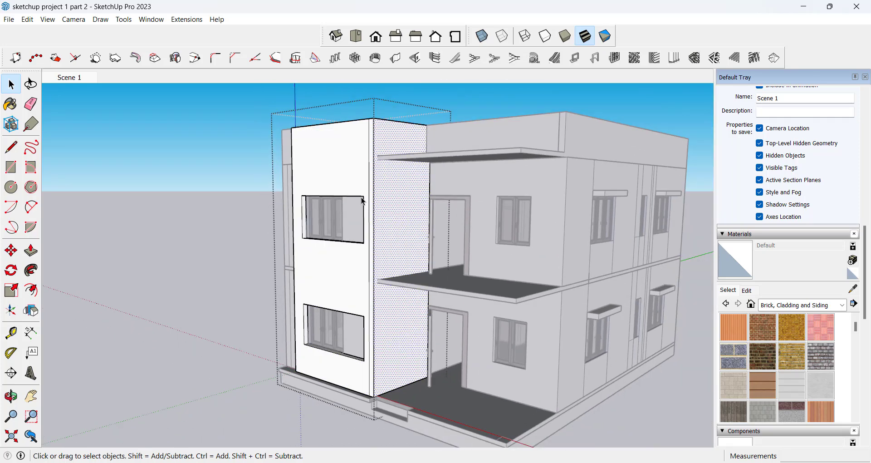
{"action": "scroll", "coordinate": [356, 166], "scroll_direction": "up", "scroll_amount": 4}
{"action": "scroll", "coordinate": [355, 167], "scroll_direction": "up", "scroll_amount": 2}
{"action": "scroll", "coordinate": [366, 136], "scroll_direction": "down", "scroll_amount": 4}
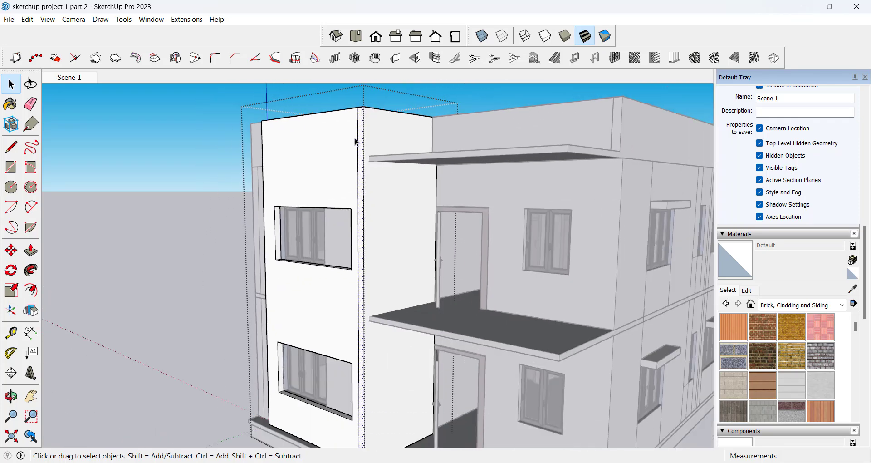
{"action": "scroll", "coordinate": [355, 165], "scroll_direction": "up", "scroll_amount": 4}
{"action": "key", "text": "e"}
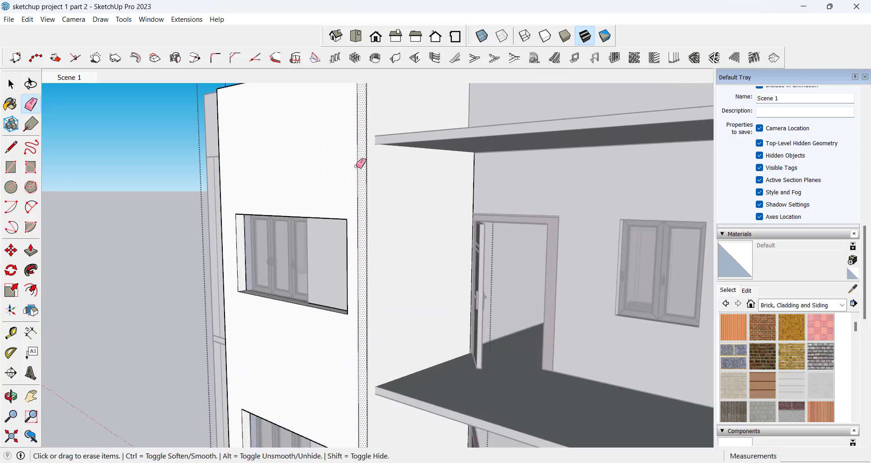
{"action": "scroll", "coordinate": [358, 168], "scroll_direction": "down", "scroll_amount": 5}
{"action": "key", "text": "space"}
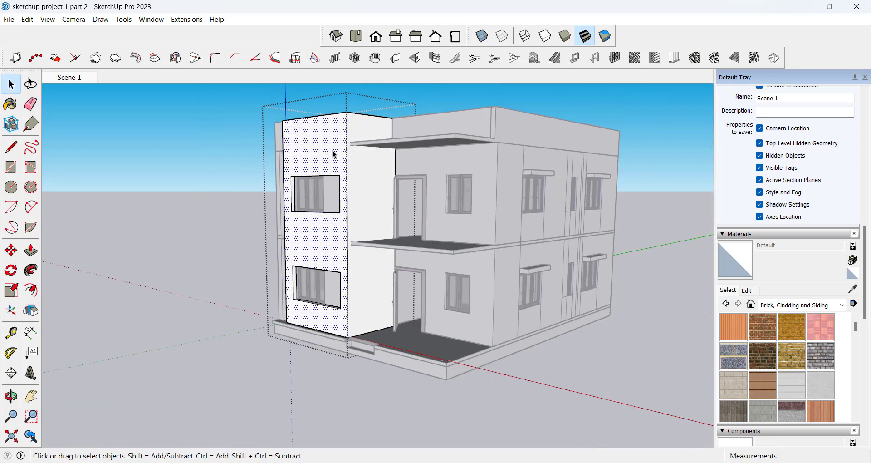
Step: Start the Paint Bucket and browse the 3d Printing and Asphalt and Concrete materials, returning to Brick, Cladding and Siding
{"action": "left_click", "coordinate": [10, 106]}
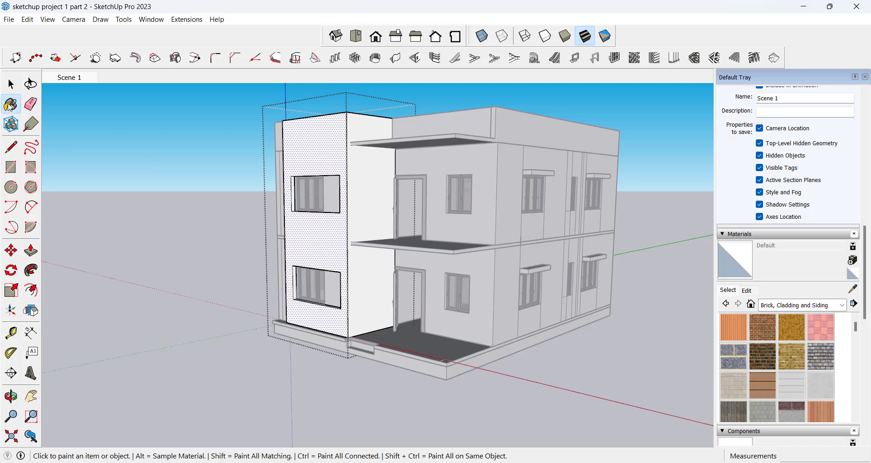
{"action": "left_click", "coordinate": [158, 23]}
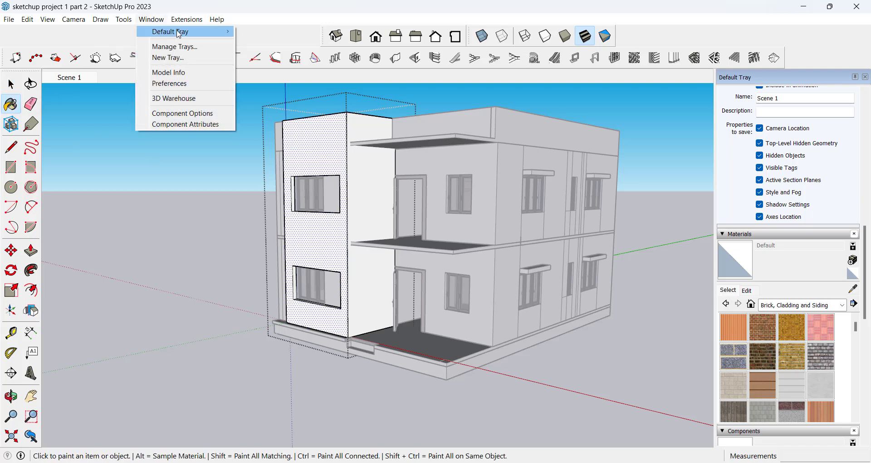
{"action": "mouse_move", "coordinate": [186, 32]}
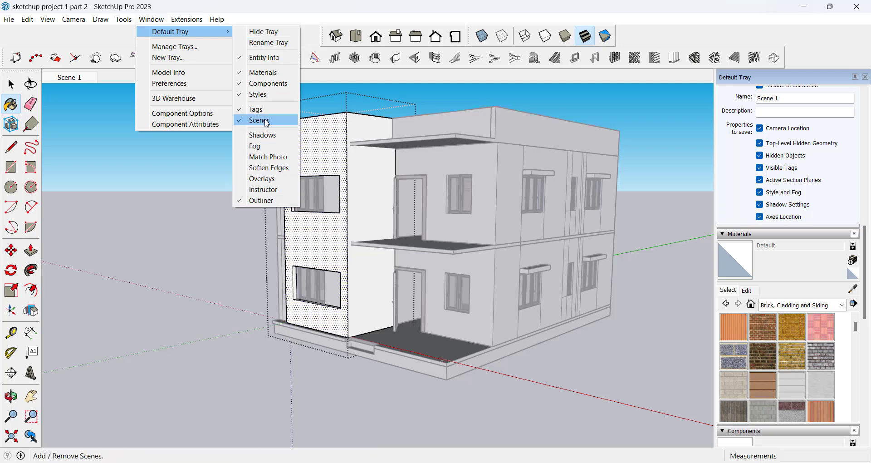
{"action": "left_click", "coordinate": [266, 73]}
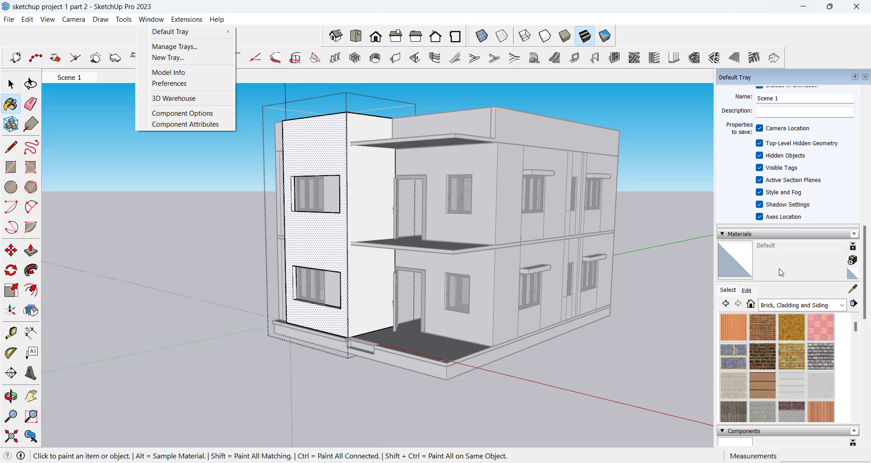
{"action": "left_click_drag", "start_coordinate": [865, 263], "coordinate": [865, 294]}
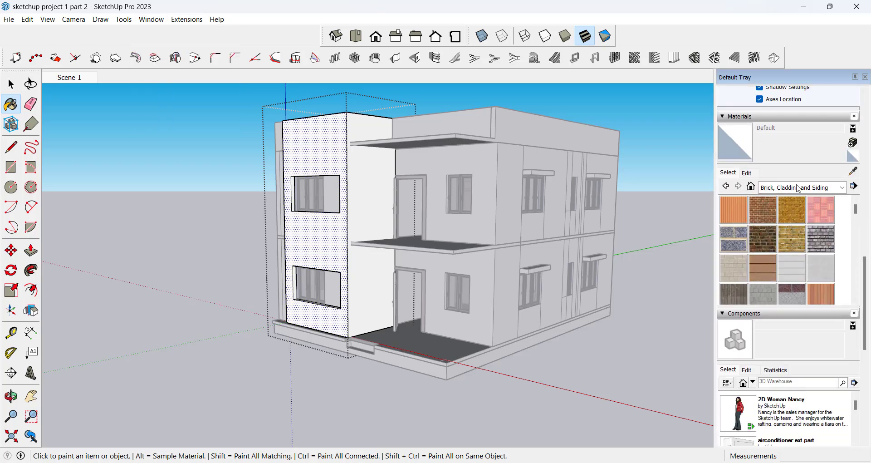
{"action": "left_click", "coordinate": [842, 187]}
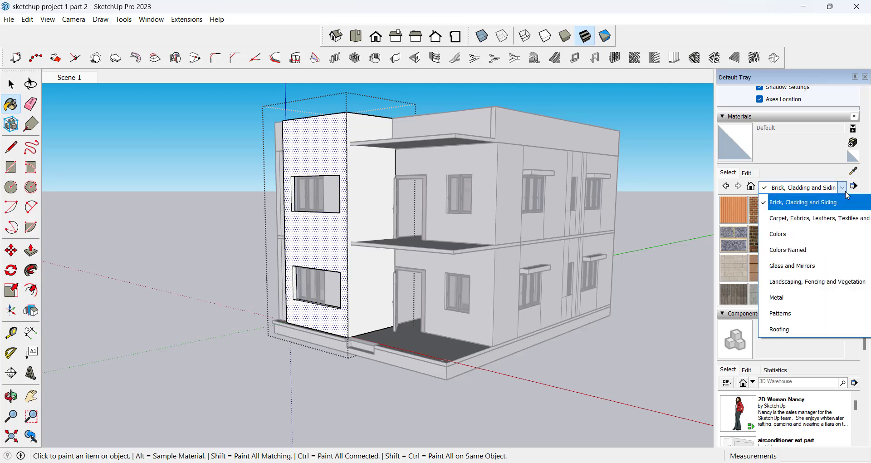
{"action": "scroll", "coordinate": [802, 212], "scroll_direction": "up", "scroll_amount": 2}
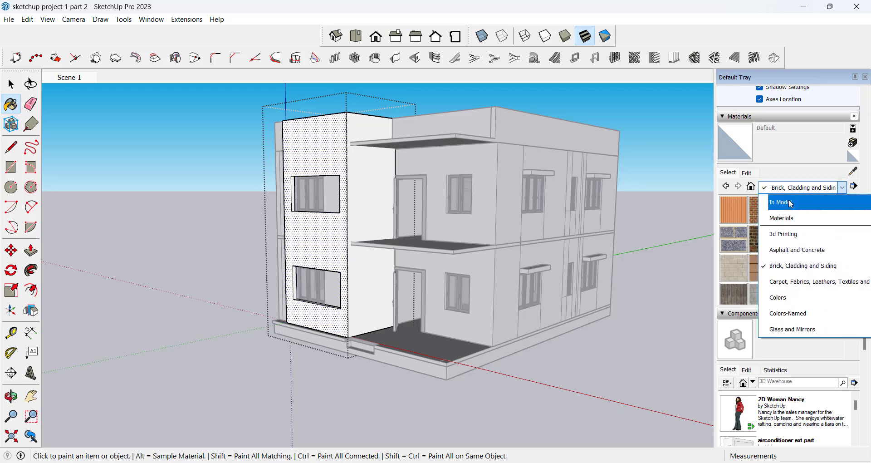
{"action": "left_click", "coordinate": [790, 234]}
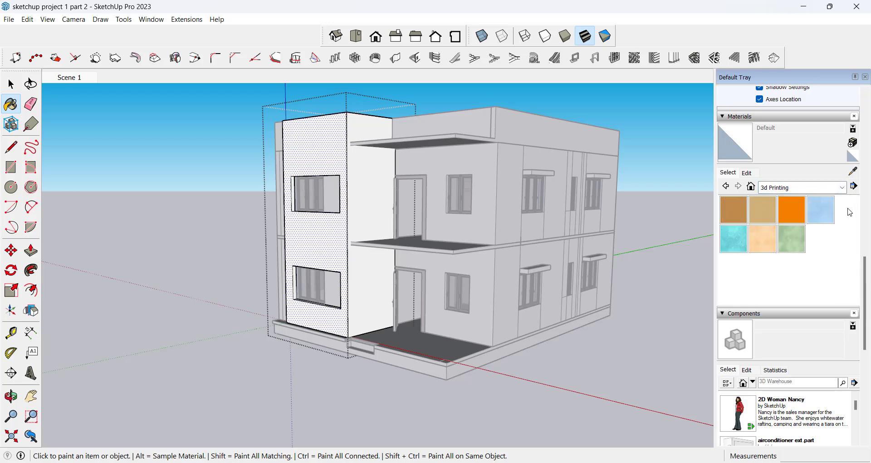
{"action": "left_click", "coordinate": [843, 188]}
{"action": "left_click", "coordinate": [791, 216]}
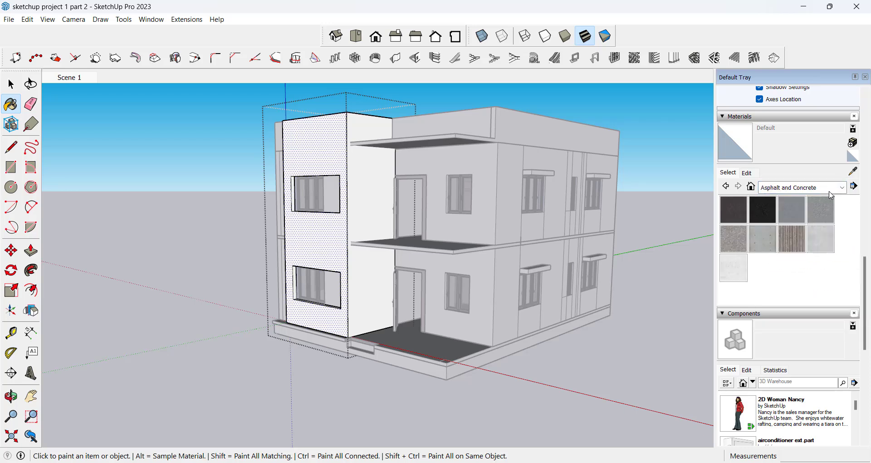
{"action": "left_click", "coordinate": [844, 188]}
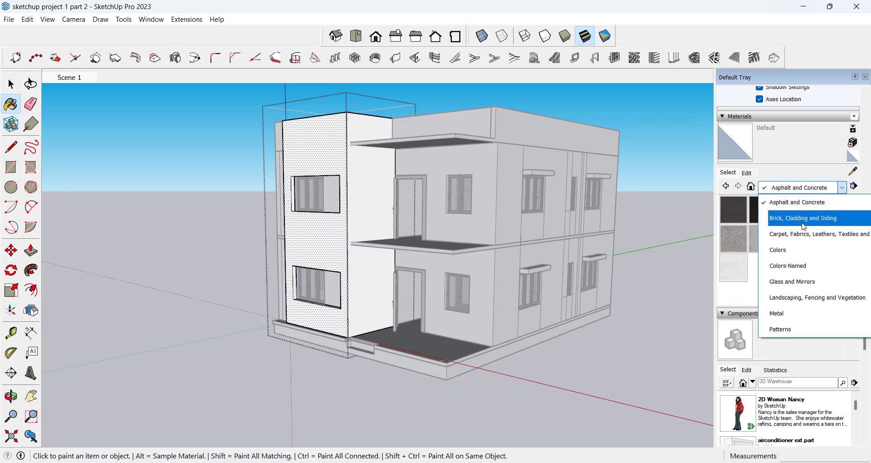
{"action": "left_click", "coordinate": [804, 219]}
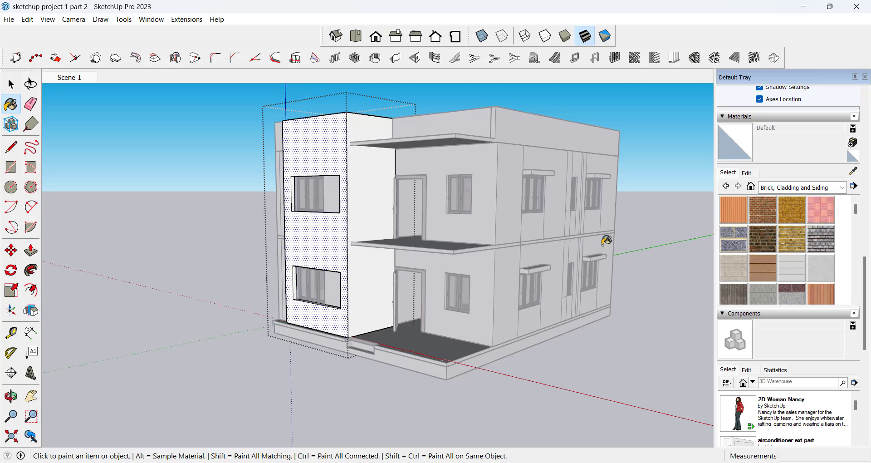
Step: Paint the facade panel's front face and balcony-side return wall with Cladding Siding Tan
{"action": "scroll", "coordinate": [789, 245], "scroll_direction": "down", "scroll_amount": 2}
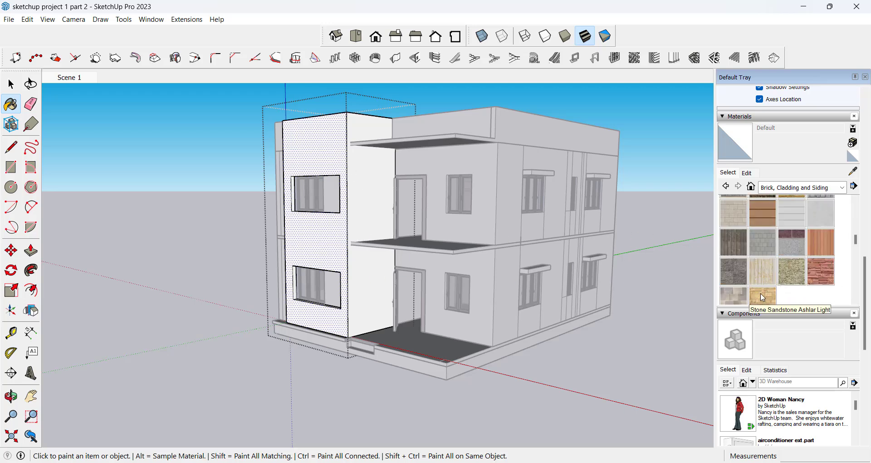
{"action": "scroll", "coordinate": [762, 298], "scroll_direction": "up", "scroll_amount": 2}
{"action": "left_click", "coordinate": [763, 266]}
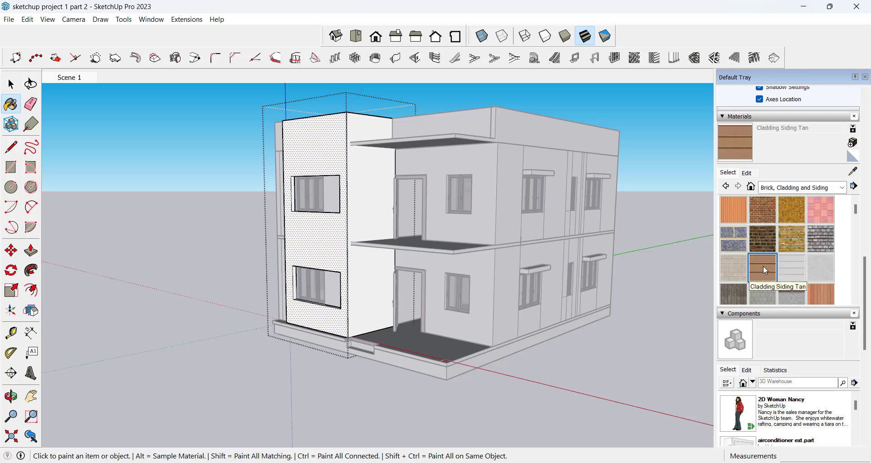
{"action": "left_click", "coordinate": [335, 143]}
{"action": "left_click", "coordinate": [367, 172]}
{"action": "scroll", "coordinate": [363, 173], "scroll_direction": "up", "scroll_amount": 3}
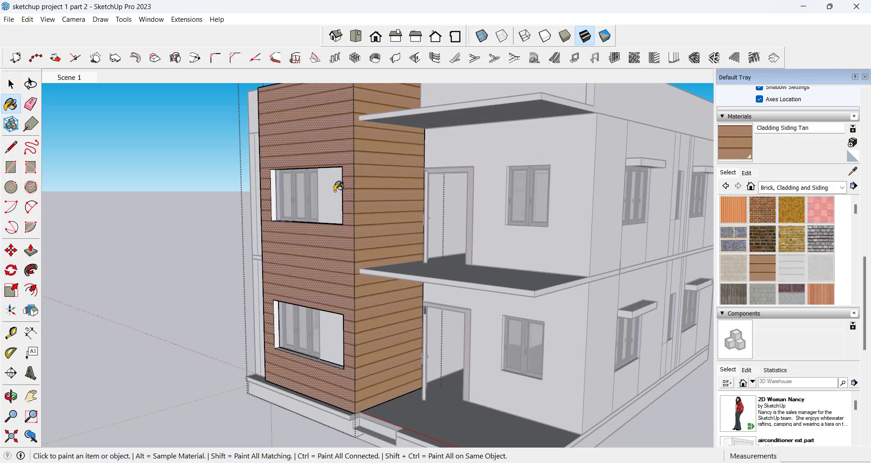
Step: Open texture positioning for the panel's front face and move the cladding texture's origin pin to the face's lower outer corner
{"action": "key", "text": "space"}
{"action": "middle_click_drag", "start_coordinate": [398, 235], "coordinate": [312, 259]}
{"action": "scroll", "coordinate": [350, 267], "scroll_direction": "down", "scroll_amount": 3}
{"action": "scroll", "coordinate": [314, 275], "scroll_direction": "up", "scroll_amount": 3}
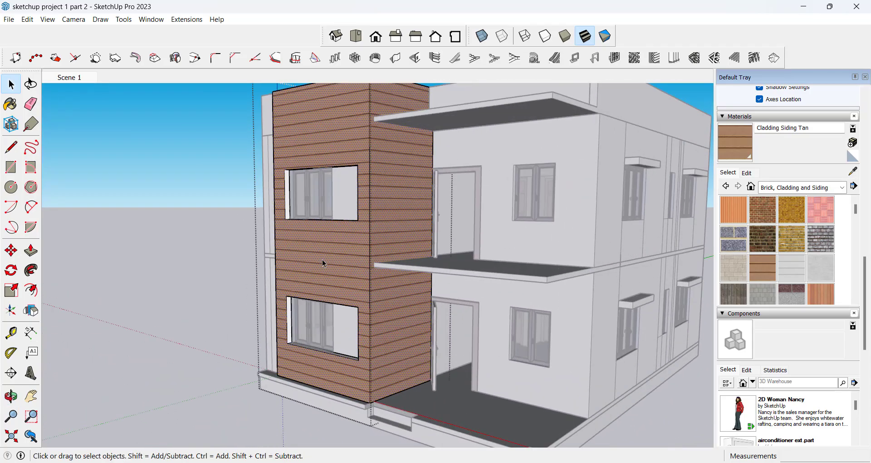
{"action": "right_click", "coordinate": [338, 244]}
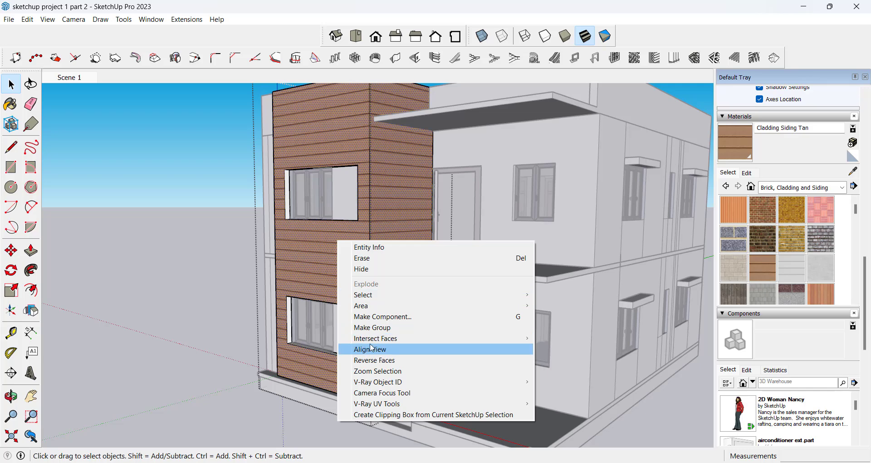
{"action": "left_click", "coordinate": [321, 267]}
{"action": "right_click", "coordinate": [321, 268]}
{"action": "mouse_move", "coordinate": [488, 377]}
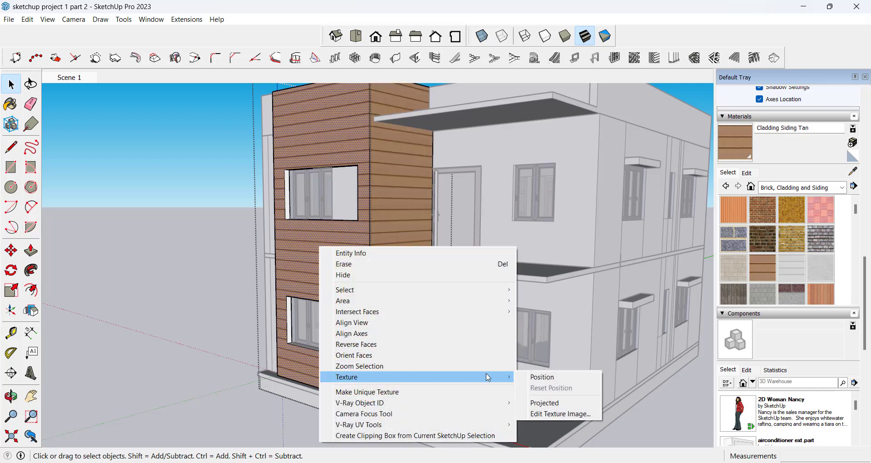
{"action": "left_click", "coordinate": [542, 376]}
{"action": "scroll", "coordinate": [245, 190], "scroll_direction": "down", "scroll_amount": 2}
{"action": "scroll", "coordinate": [317, 243], "scroll_direction": "up", "scroll_amount": 5}
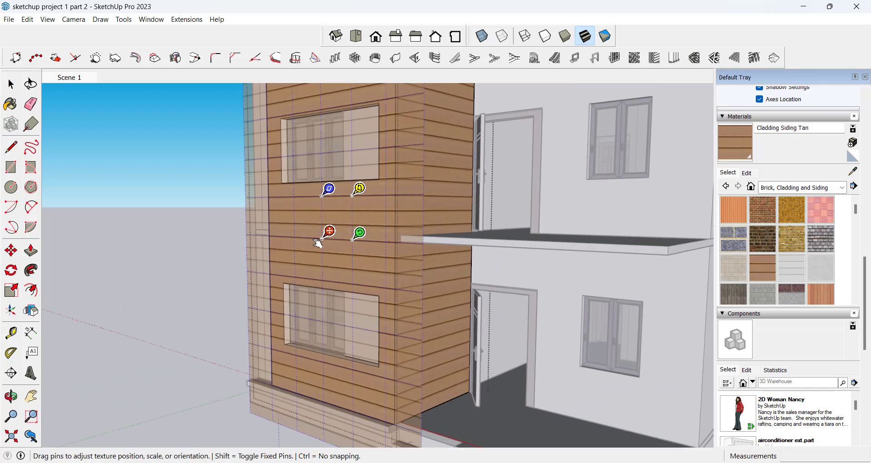
{"action": "left_click_drag", "start_coordinate": [325, 235], "coordinate": [274, 377]}
{"action": "scroll", "coordinate": [274, 377], "scroll_direction": "up", "scroll_amount": 3}
{"action": "scroll", "coordinate": [278, 290], "scroll_direction": "down", "scroll_amount": 5}
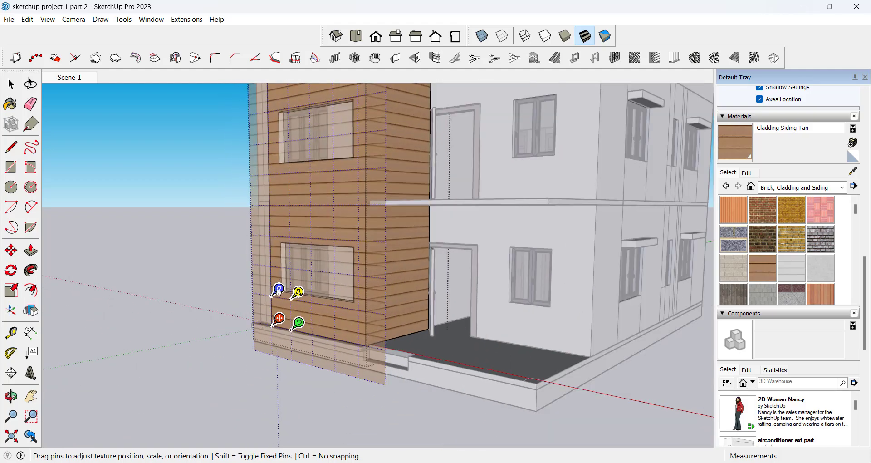
Step: Enlarge the cladding texture on the panel's front face by moving its scale/rotate pin farther from the origin pin
{"action": "scroll", "coordinate": [295, 355], "scroll_direction": "down", "scroll_amount": 2}
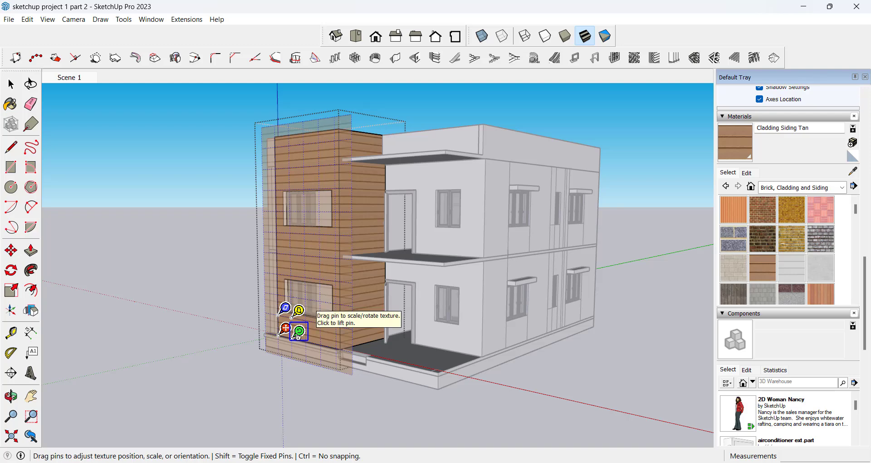
{"action": "scroll", "coordinate": [299, 334], "scroll_direction": "up", "scroll_amount": 3}
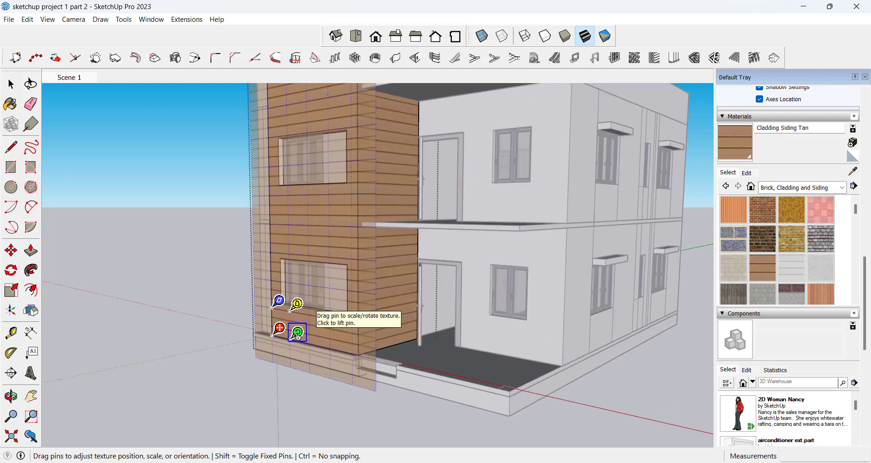
{"action": "mouse_move", "coordinate": [297, 334]}
{"action": "left_mouse_down"}
{"action": "mouse_move", "coordinate": [362, 346]}
{"action": "mouse_move", "coordinate": [293, 344]}
{"action": "mouse_move", "coordinate": [294, 334]}
{"action": "left_mouse_up"}
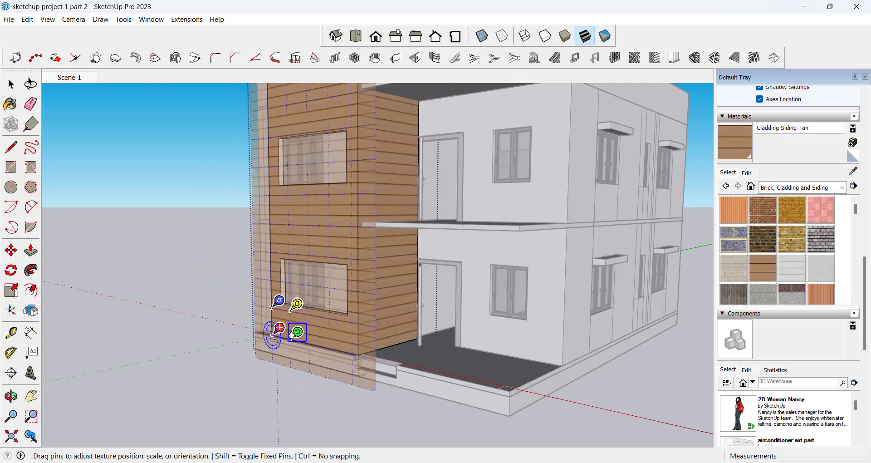
{"action": "scroll", "coordinate": [292, 334], "scroll_direction": "up", "scroll_amount": 4}
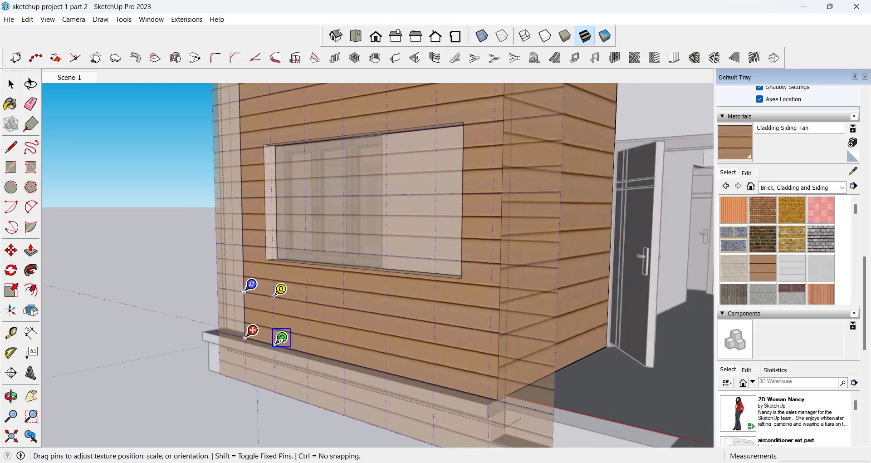
{"action": "left_click_drag", "start_coordinate": [272, 338], "coordinate": [288, 339]}
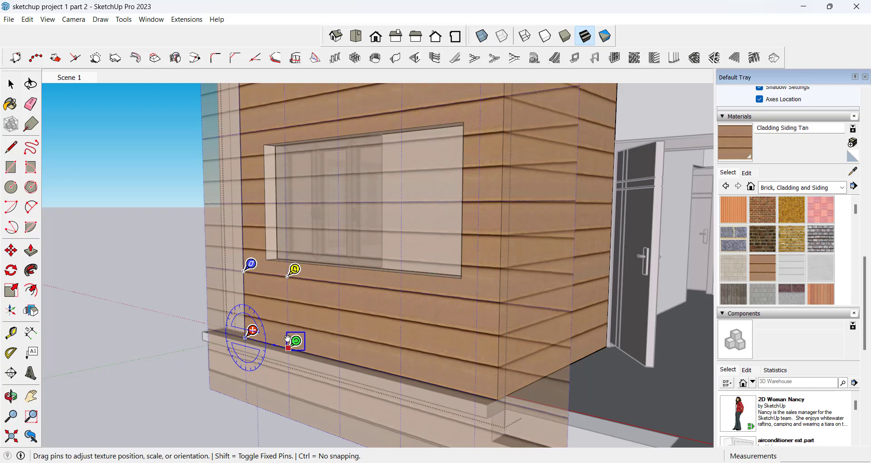
Step: Fine-tune the cladding texture's scale/shear pin and finish texture positioning on the front face
{"action": "scroll", "coordinate": [296, 340], "scroll_direction": "down", "scroll_amount": 2}
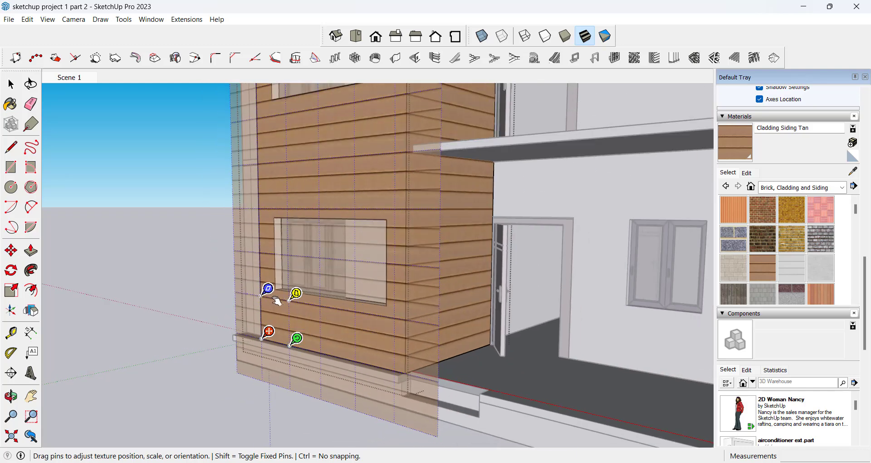
{"action": "scroll", "coordinate": [268, 289], "scroll_direction": "down", "scroll_amount": 1}
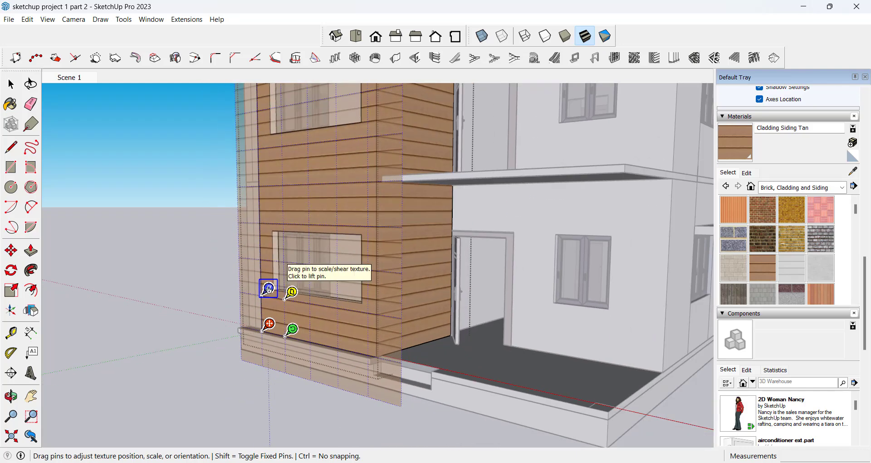
{"action": "mouse_move", "coordinate": [267, 285]}
{"action": "left_mouse_down"}
{"action": "mouse_move", "coordinate": [269, 247]}
{"action": "mouse_move", "coordinate": [268, 288]}
{"action": "left_mouse_up"}
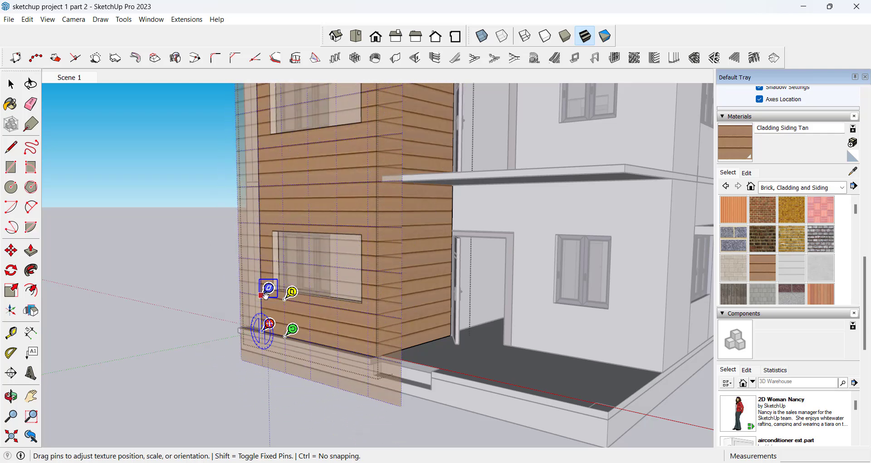
{"action": "scroll", "coordinate": [296, 320], "scroll_direction": "down", "scroll_amount": 4}
{"action": "left_click", "coordinate": [204, 222]}
{"action": "scroll", "coordinate": [339, 219], "scroll_direction": "up", "scroll_amount": 5}
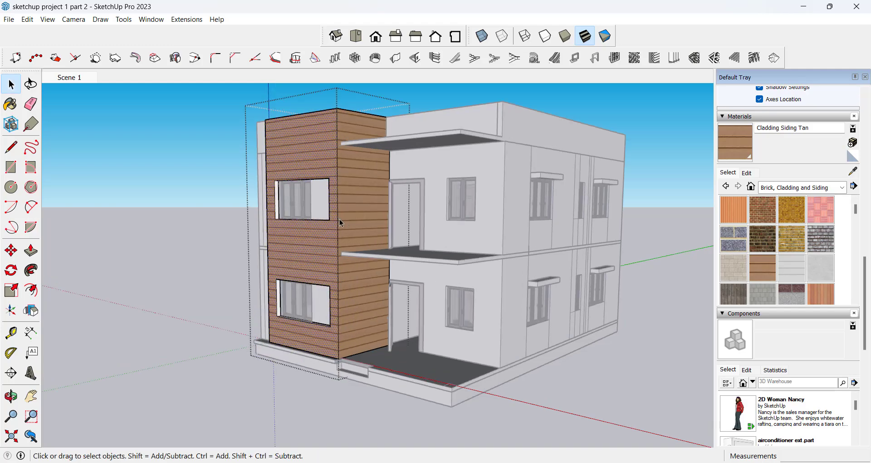
Step: Sample the front face's repositioned cladding to match the balcony-side return wall, and close the facade panel group
{"action": "scroll", "coordinate": [312, 239], "scroll_direction": "up", "scroll_amount": 4}
{"action": "middle_click_drag", "start_coordinate": [312, 239], "coordinate": [310, 267]}
{"action": "scroll", "coordinate": [315, 263], "scroll_direction": "down", "scroll_amount": 3}
{"action": "left_click", "coordinate": [374, 175]}
{"action": "scroll", "coordinate": [336, 273], "scroll_direction": "down", "scroll_amount": 3}
{"action": "middle_click_drag", "start_coordinate": [362, 219], "coordinate": [380, 233]}
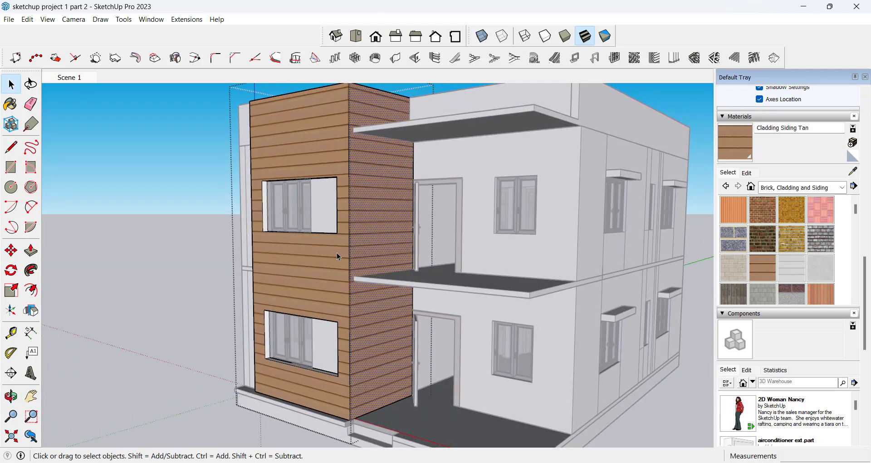
{"action": "left_click", "coordinate": [337, 254]}
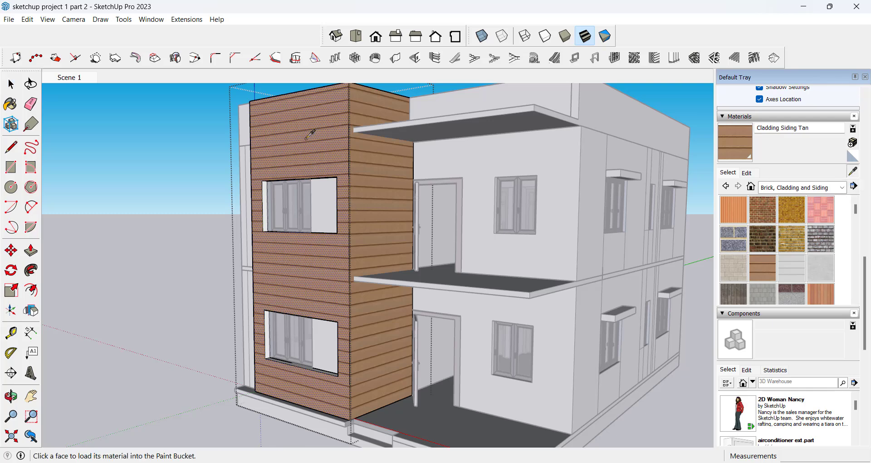
{"action": "key", "text": "space"}
{"action": "left_click", "coordinate": [359, 218]}
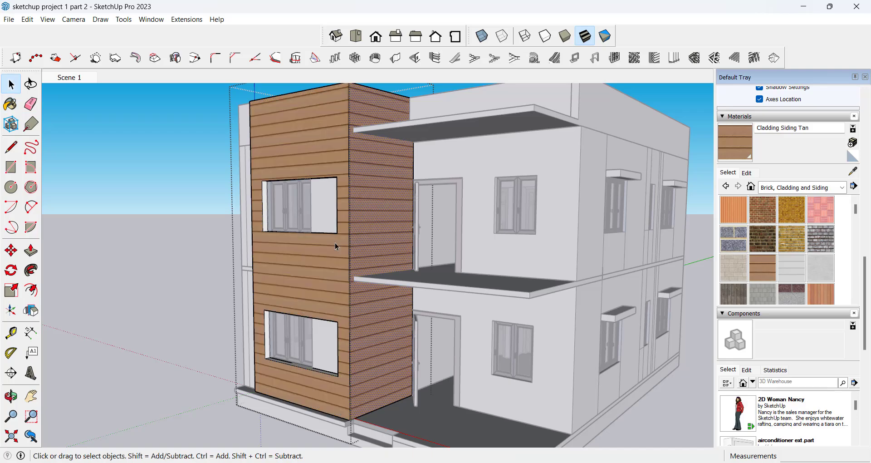
{"action": "mouse_move", "coordinate": [335, 243]}
{"action": "middle_mouse_down"}
{"action": "mouse_move", "coordinate": [344, 293]}
{"action": "mouse_move", "coordinate": [326, 266]}
{"action": "mouse_move", "coordinate": [335, 240]}
{"action": "mouse_move", "coordinate": [309, 298]}
{"action": "mouse_move", "coordinate": [335, 263]}
{"action": "middle_mouse_up"}
{"action": "scroll", "coordinate": [333, 261], "scroll_direction": "down", "scroll_amount": 4}
{"action": "scroll", "coordinate": [332, 257], "scroll_direction": "up", "scroll_amount": 3}
{"action": "left_click", "coordinate": [197, 222]}
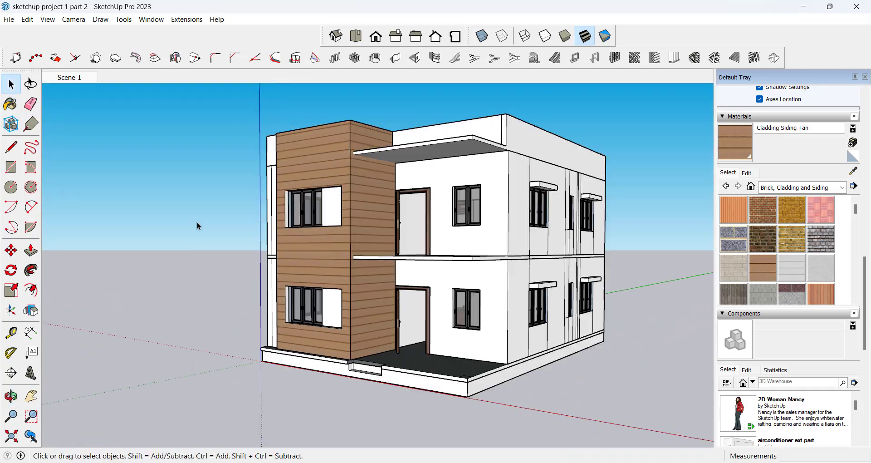
Step: Open the facade panel group and extrude the top face of its front wall upward above the roof parapet
{"action": "middle_click_drag", "start_coordinate": [286, 255], "coordinate": [397, 285]}
{"action": "scroll", "coordinate": [396, 284], "scroll_direction": "up", "scroll_amount": 2}
{"action": "middle_click_drag", "start_coordinate": [362, 350], "coordinate": [373, 394]}
{"action": "scroll", "coordinate": [315, 198], "scroll_direction": "down", "scroll_amount": 2}
{"action": "middle_click_drag", "start_coordinate": [401, 255], "coordinate": [331, 178]}
{"action": "left_click", "coordinate": [378, 263]}
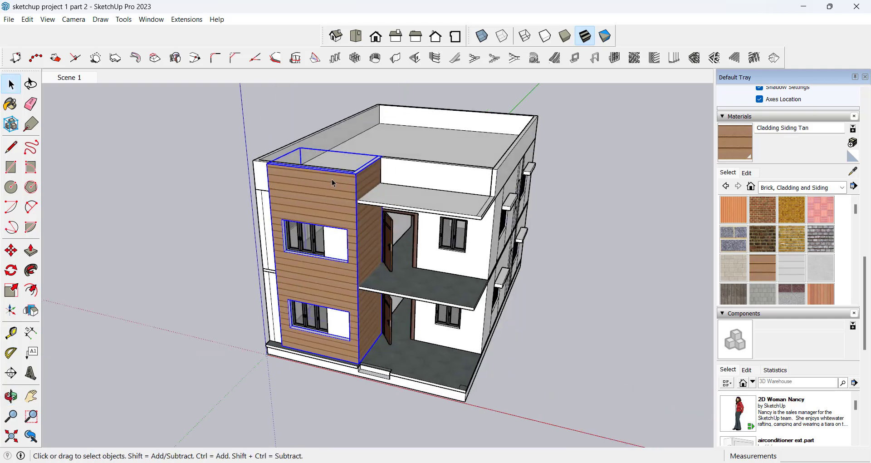
{"action": "scroll", "coordinate": [335, 190], "scroll_direction": "up", "scroll_amount": 3}
{"action": "scroll", "coordinate": [298, 236], "scroll_direction": "up", "scroll_amount": 6}
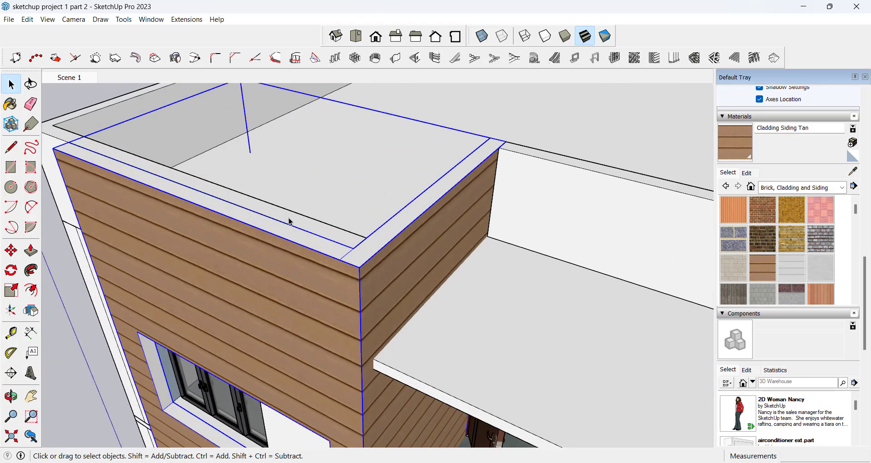
{"action": "double_click", "coordinate": [290, 245]}
{"action": "left_click", "coordinate": [291, 246]}
{"action": "scroll", "coordinate": [292, 245], "scroll_direction": "down", "scroll_amount": 2}
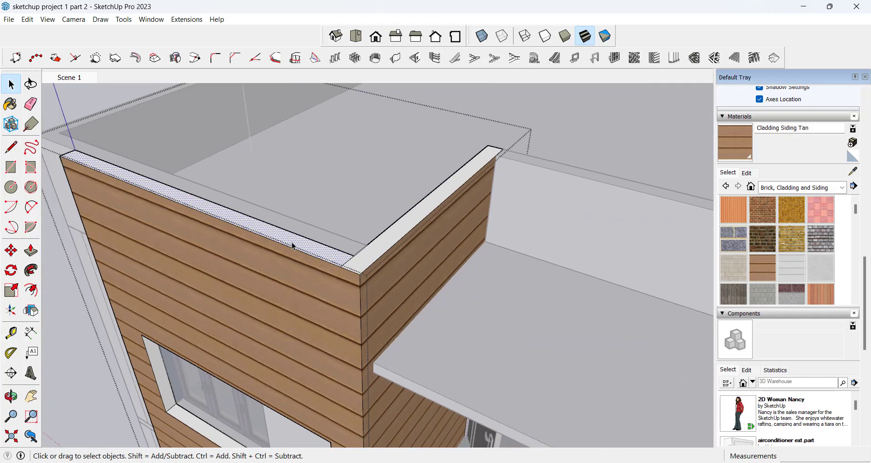
{"action": "key", "text": "p"}
{"action": "left_click", "coordinate": [292, 242]}
{"action": "scroll", "coordinate": [292, 243], "scroll_direction": "down", "scroll_amount": 3}
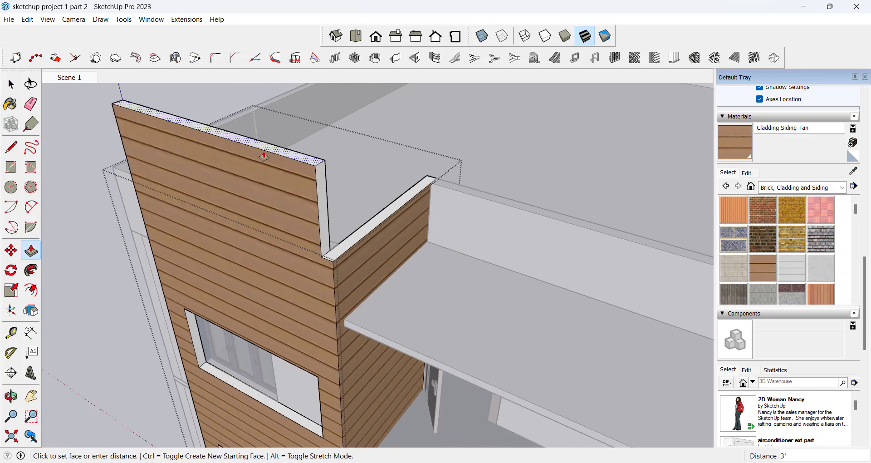
{"action": "left_click", "coordinate": [261, 134]}
{"action": "key", "text": "space"}
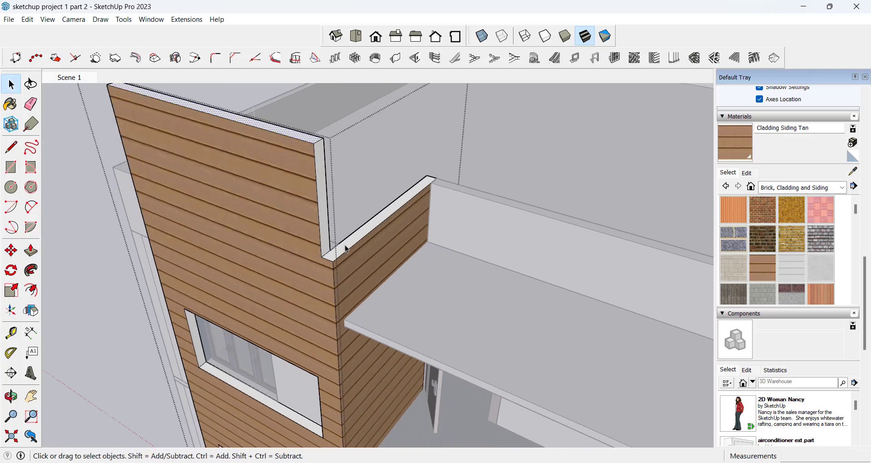
Step: Extrude the return wall's top face up to the same height as the raised front wall
{"action": "key", "text": "p"}
{"action": "left_click", "coordinate": [343, 248]}
{"action": "left_click", "coordinate": [275, 133]}
{"action": "key", "text": "space"}
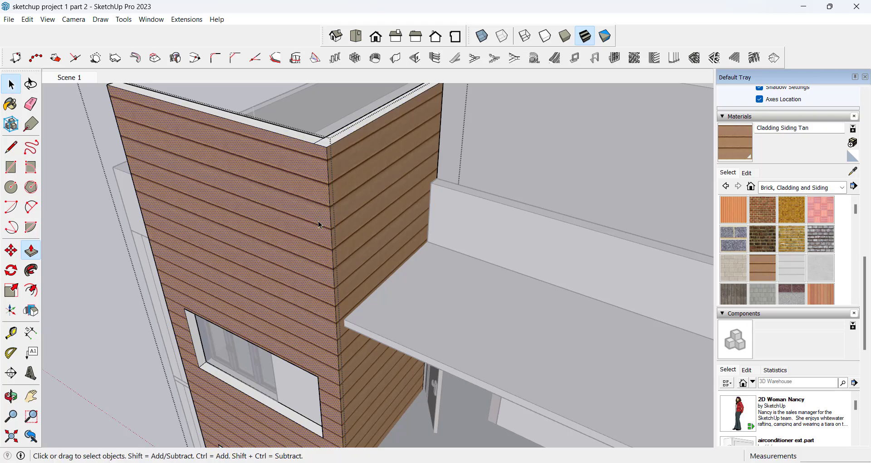
Step: Draw a door-sized rectangle on the raised return wall, starting where the roof slab meets the parapet's lower corner
{"action": "middle_click_drag", "start_coordinate": [319, 224], "coordinate": [275, 136]}
{"action": "left_click", "coordinate": [354, 187]}
{"action": "middle_click_drag", "start_coordinate": [342, 231], "coordinate": [355, 245]}
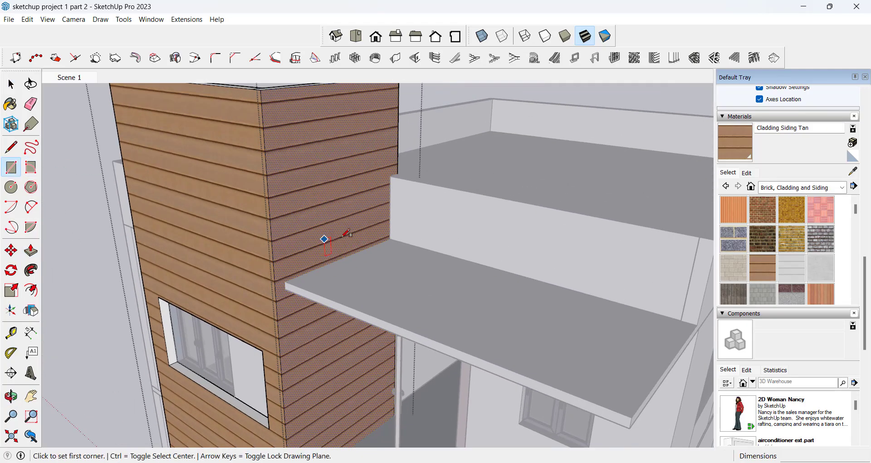
{"action": "left_click", "coordinate": [390, 238]}
{"action": "middle_click_drag", "start_coordinate": [389, 239], "coordinate": [316, 248]}
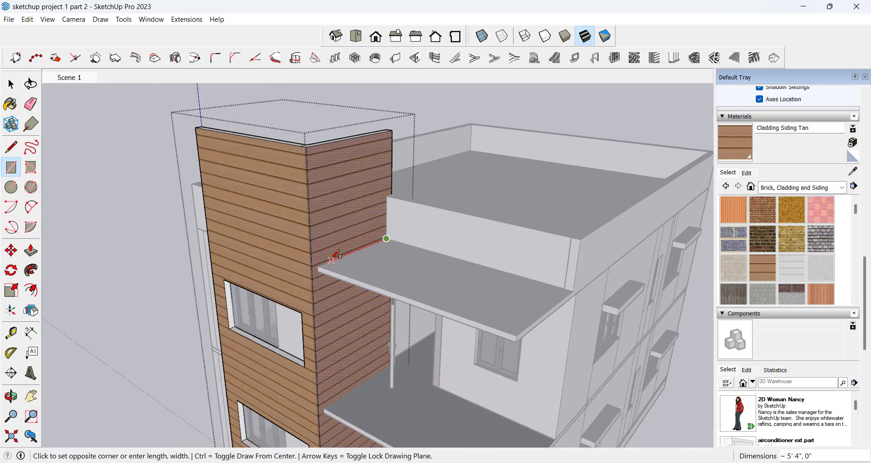
{"action": "left_click", "coordinate": [338, 175]}
{"action": "key", "text": "space"}
Step: Push the rectangle through the return wall to cut a roof-level opening, and close the facade panel group
{"action": "left_click", "coordinate": [359, 199]}
{"action": "left_click", "coordinate": [357, 199]}
{"action": "scroll", "coordinate": [357, 200], "scroll_direction": "up", "scroll_amount": 3}
{"action": "scroll", "coordinate": [358, 213], "scroll_direction": "down", "scroll_amount": 2}
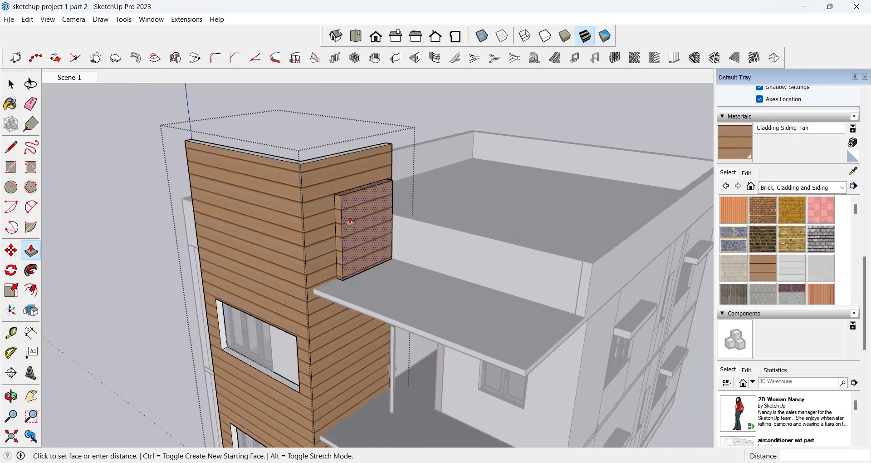
{"action": "scroll", "coordinate": [334, 153], "scroll_direction": "up", "scroll_amount": 2}
{"action": "left_click", "coordinate": [333, 150]}
{"action": "key", "text": "space"}
{"action": "scroll", "coordinate": [334, 142], "scroll_direction": "down", "scroll_amount": 1}
{"action": "scroll", "coordinate": [334, 144], "scroll_direction": "down", "scroll_amount": 3}
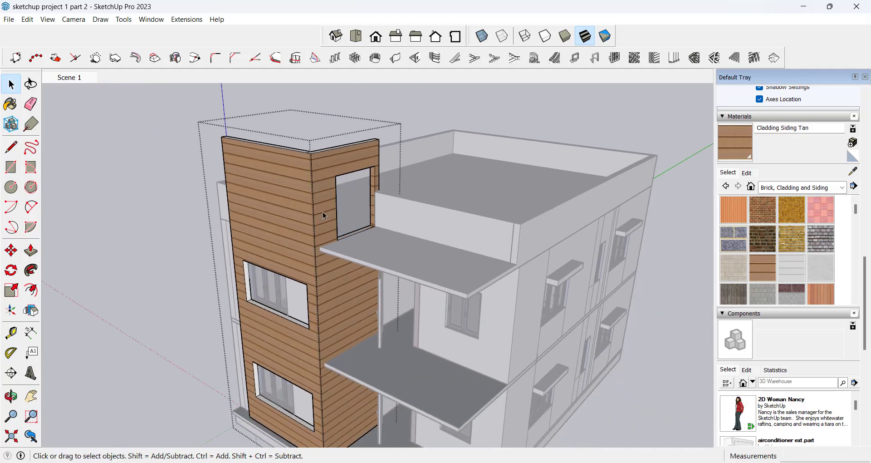
{"action": "middle_click_drag", "start_coordinate": [322, 211], "coordinate": [338, 149]}
{"action": "scroll", "coordinate": [336, 154], "scroll_direction": "down", "scroll_amount": 2}
{"action": "scroll", "coordinate": [322, 311], "scroll_direction": "up", "scroll_amount": 3}
{"action": "middle_click_drag", "start_coordinate": [323, 313], "coordinate": [350, 366]}
{"action": "scroll", "coordinate": [347, 327], "scroll_direction": "down", "scroll_amount": 3}
{"action": "scroll", "coordinate": [335, 333], "scroll_direction": "up", "scroll_amount": 3}
{"action": "scroll", "coordinate": [345, 332], "scroll_direction": "down", "scroll_amount": 3}
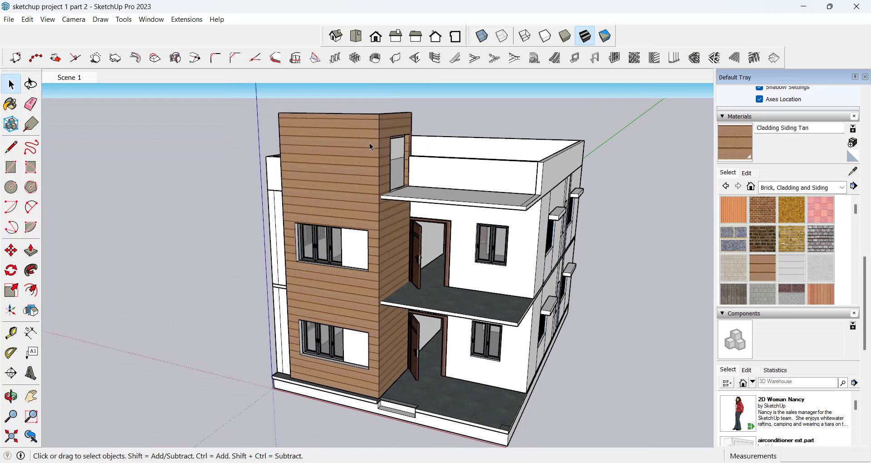
Step: Draw a rectangle about 1' 7" by 6" on the plinth ledge in front of the ground-floor window
{"action": "middle_click_drag", "start_coordinate": [386, 249], "coordinate": [385, 229]}
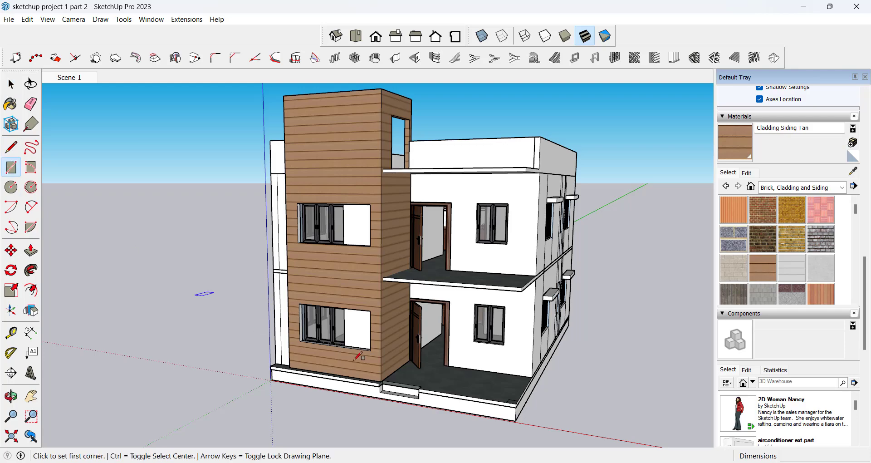
{"action": "scroll", "coordinate": [353, 363], "scroll_direction": "up", "scroll_amount": 6}
{"action": "middle_click_drag", "start_coordinate": [343, 376], "coordinate": [349, 433]}
{"action": "scroll", "coordinate": [348, 435], "scroll_direction": "up", "scroll_amount": 1}
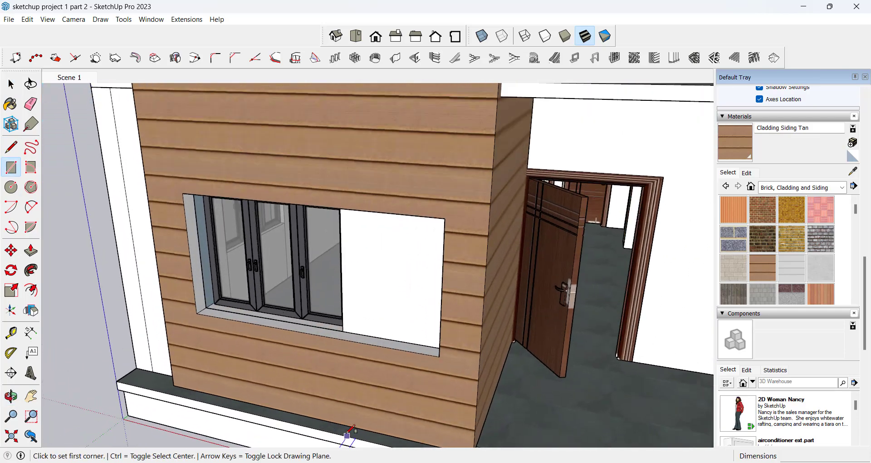
{"action": "left_click", "coordinate": [336, 422]}
{"action": "scroll", "coordinate": [334, 414], "scroll_direction": "down", "scroll_amount": 3}
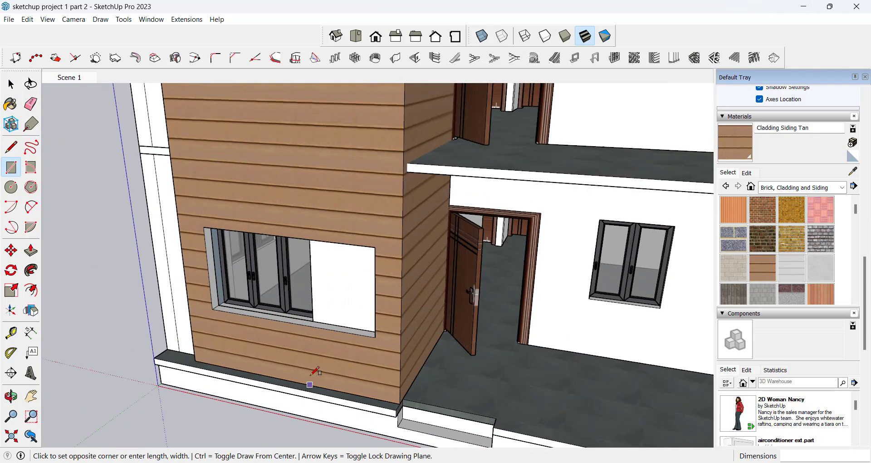
{"action": "scroll", "coordinate": [314, 372], "scroll_direction": "up", "scroll_amount": 3}
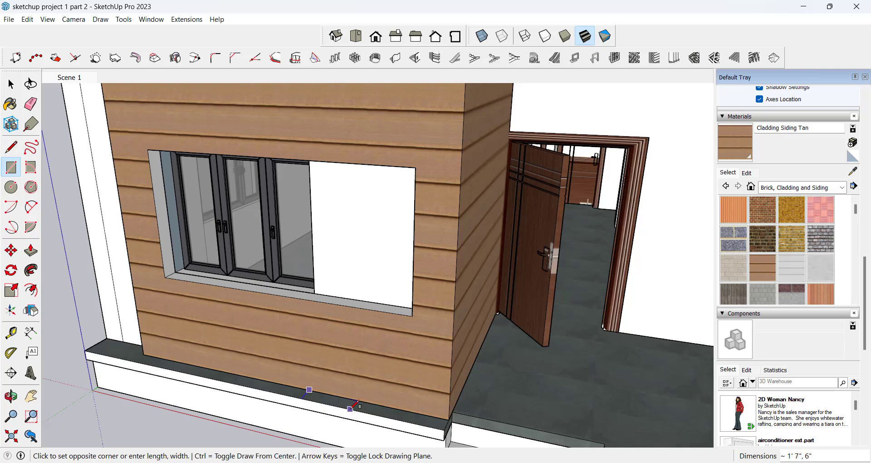
{"action": "left_click", "coordinate": [350, 408]}
{"action": "key", "text": "space"}
Step: Extrude the ledge rectangle upward into a tall column passing both front windows and ending below the panel's top
{"action": "scroll", "coordinate": [332, 405], "scroll_direction": "down", "scroll_amount": 3}
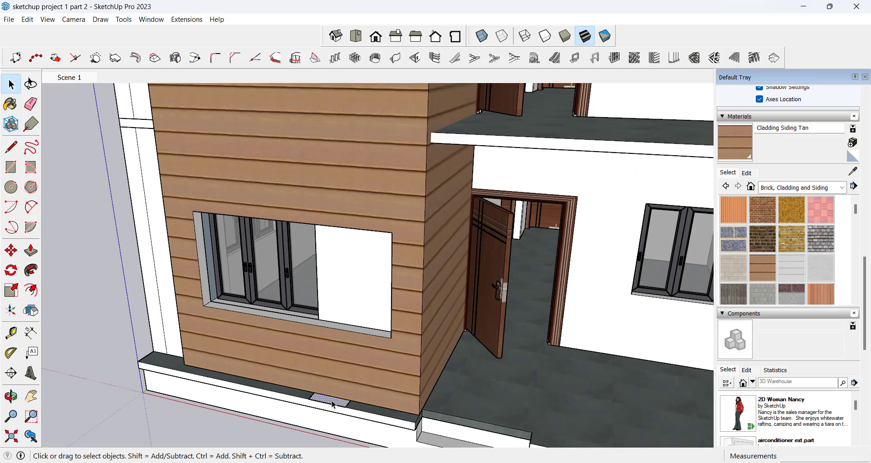
{"action": "key", "text": "p"}
{"action": "scroll", "coordinate": [332, 405], "scroll_direction": "down", "scroll_amount": 3}
{"action": "scroll", "coordinate": [331, 403], "scroll_direction": "down", "scroll_amount": 3}
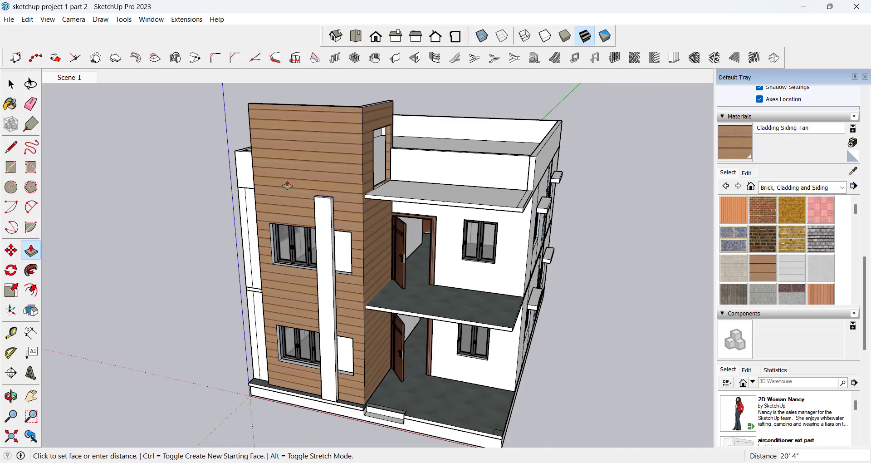
{"action": "left_click", "coordinate": [244, 152]}
{"action": "key", "text": "space"}
Step: Select the whole column and make it a group
{"action": "middle_click_drag", "start_coordinate": [394, 381], "coordinate": [202, 355]}
{"action": "scroll", "coordinate": [292, 344], "scroll_direction": "up", "scroll_amount": 6}
{"action": "scroll", "coordinate": [208, 331], "scroll_direction": "up", "scroll_amount": 5}
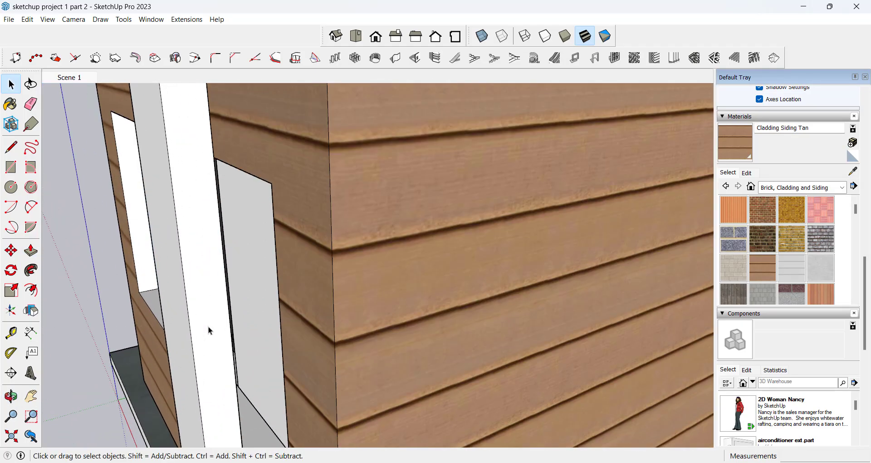
{"action": "left_click", "coordinate": [207, 326]}
{"action": "right_click", "coordinate": [207, 327]}
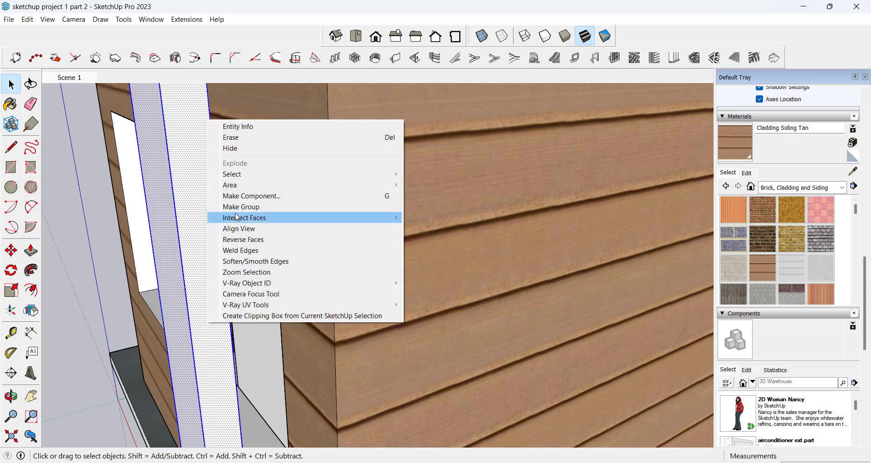
{"action": "left_click", "coordinate": [252, 207]}
Step: Open the column group, extrude its rear face toward the facade panel, and close the group with the column selected
{"action": "middle_click_drag", "start_coordinate": [253, 205], "coordinate": [324, 249]}
{"action": "scroll", "coordinate": [183, 296], "scroll_direction": "up", "scroll_amount": 5}
{"action": "left_click", "coordinate": [308, 246]}
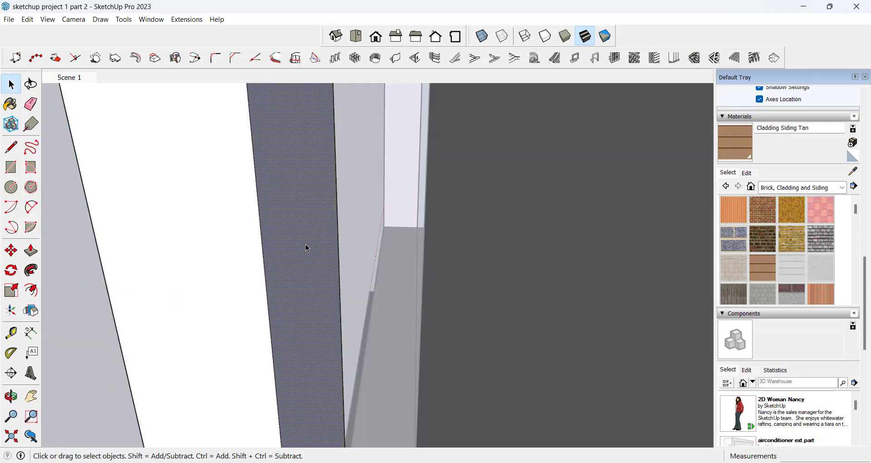
{"action": "key", "text": "p"}
{"action": "left_click", "coordinate": [308, 247]}
{"action": "left_click", "coordinate": [496, 267]}
{"action": "key", "text": "space"}
{"action": "middle_click_drag", "start_coordinate": [404, 300], "coordinate": [492, 288]}
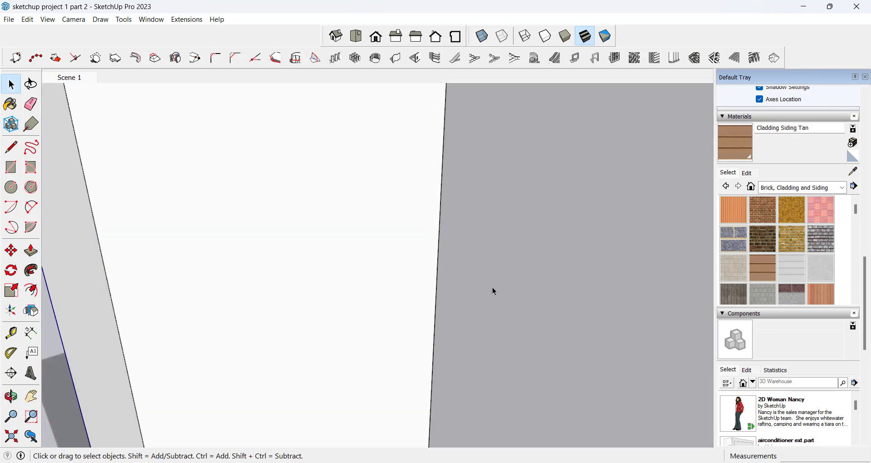
{"action": "scroll", "coordinate": [493, 291], "scroll_direction": "down", "scroll_amount": 10}
{"action": "middle_click_drag", "start_coordinate": [417, 373], "coordinate": [472, 221]}
{"action": "left_click", "coordinate": [364, 202]}
{"action": "scroll", "coordinate": [412, 210], "scroll_direction": "up", "scroll_amount": 3}
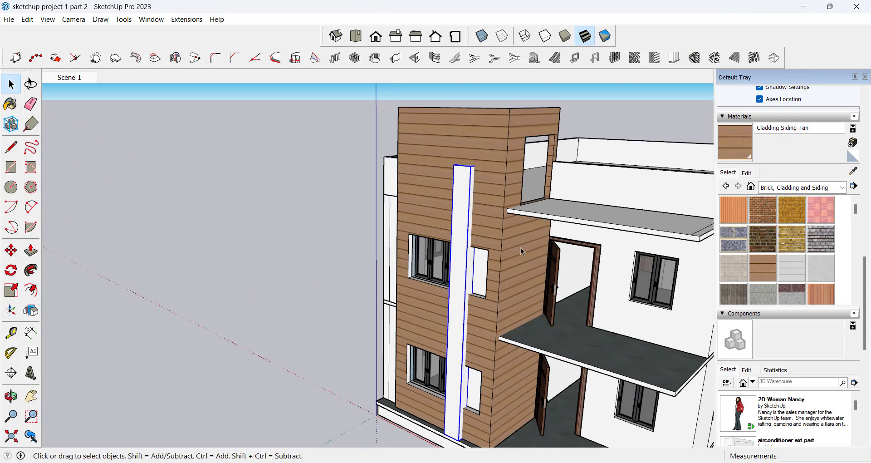
Step: Paint the column group in front of the facade panel with the Brick Colored Blue material
{"action": "left_click", "coordinate": [731, 244]}
{"action": "left_click", "coordinate": [462, 232]}
{"action": "key", "text": "space"}
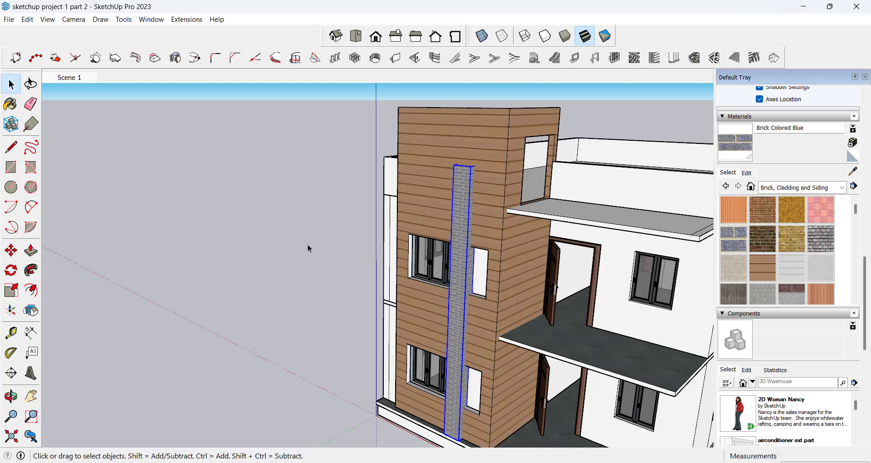
Step: Examine the front facade, the roof-level canopy and the first-floor balcony slab from several angles
{"action": "scroll", "coordinate": [307, 245], "scroll_direction": "down", "scroll_amount": 4}
{"action": "scroll", "coordinate": [426, 317], "scroll_direction": "up", "scroll_amount": 3}
{"action": "middle_click_drag", "start_coordinate": [505, 246], "coordinate": [449, 207]}
{"action": "scroll", "coordinate": [272, 345], "scroll_direction": "down", "scroll_amount": 1}
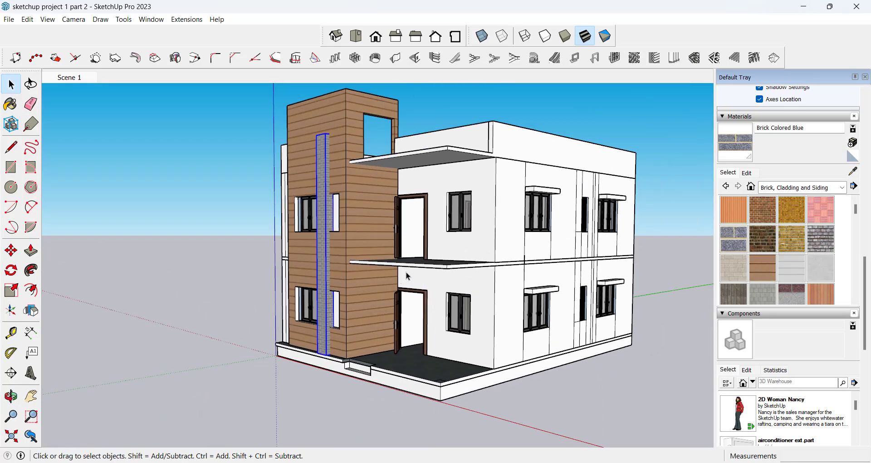
{"action": "middle_click_drag", "start_coordinate": [252, 340], "coordinate": [263, 368]}
{"action": "scroll", "coordinate": [204, 275], "scroll_direction": "down", "scroll_amount": 2}
{"action": "scroll", "coordinate": [410, 229], "scroll_direction": "up", "scroll_amount": 4}
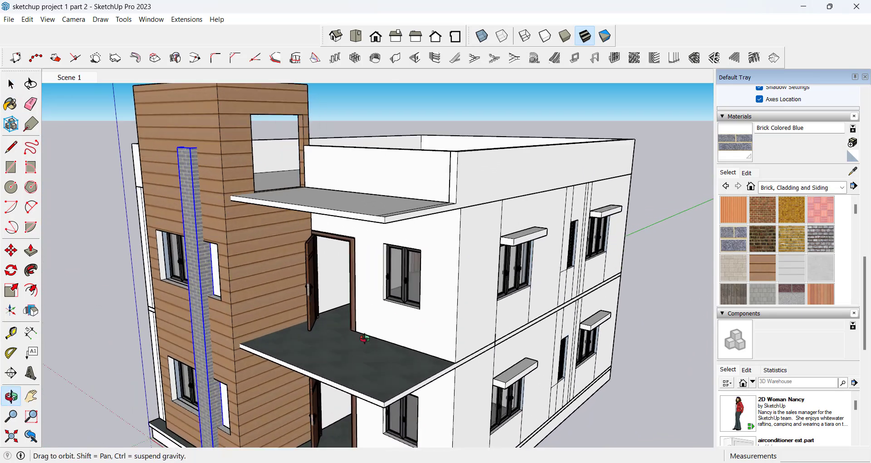
{"action": "middle_click_drag", "start_coordinate": [361, 338], "coordinate": [370, 305]}
{"action": "scroll", "coordinate": [284, 308], "scroll_direction": "down", "scroll_amount": 1}
{"action": "scroll", "coordinate": [284, 308], "scroll_direction": "up", "scroll_amount": 3}
{"action": "middle_click_drag", "start_coordinate": [284, 308], "coordinate": [332, 369]}
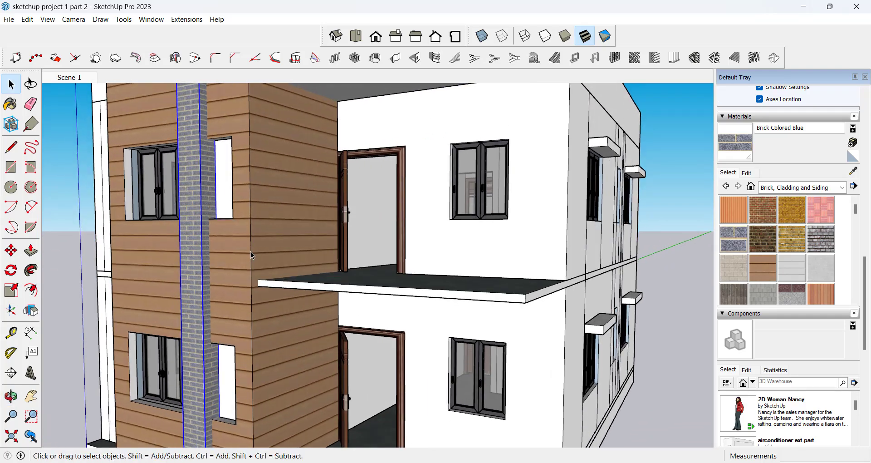
{"action": "scroll", "coordinate": [268, 270], "scroll_direction": "up", "scroll_amount": 4}
{"action": "middle_click_drag", "start_coordinate": [254, 296], "coordinate": [201, 269]}
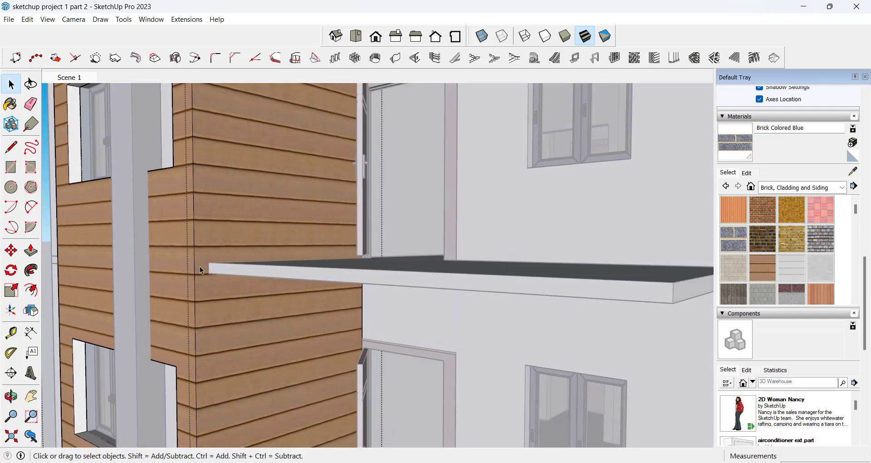
{"action": "left_click", "coordinate": [200, 267]}
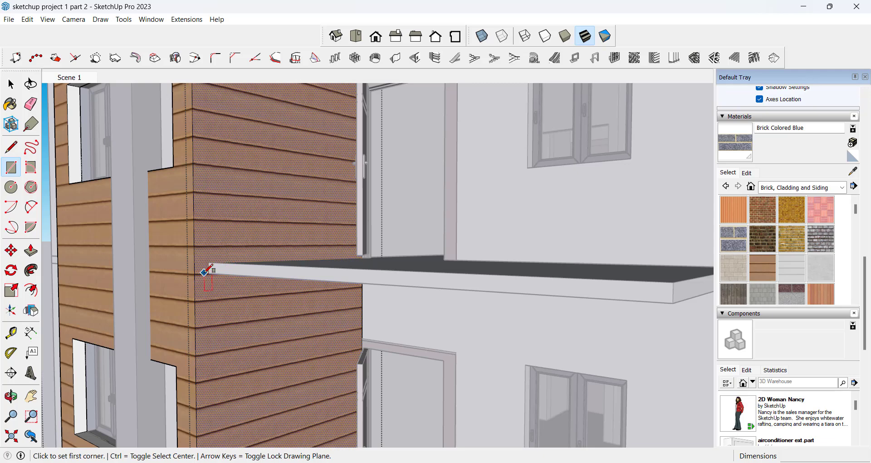
{"action": "scroll", "coordinate": [203, 272], "scroll_direction": "up", "scroll_amount": 1}
{"action": "key", "text": "space"}
{"action": "key", "text": "Escape"}
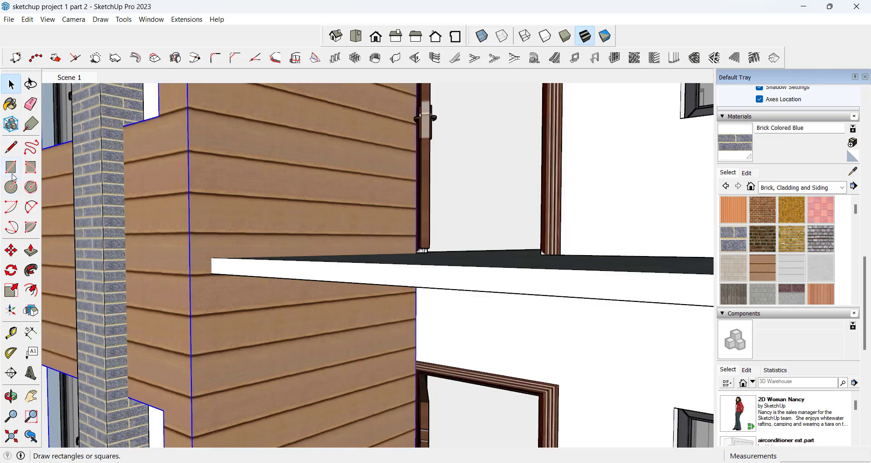
Step: Draw a rectangle about 1' 5" by 6" on the clad panel's side face, from its front edge around the balcony slab's end
{"action": "scroll", "coordinate": [265, 262], "scroll_direction": "up", "scroll_amount": 1}
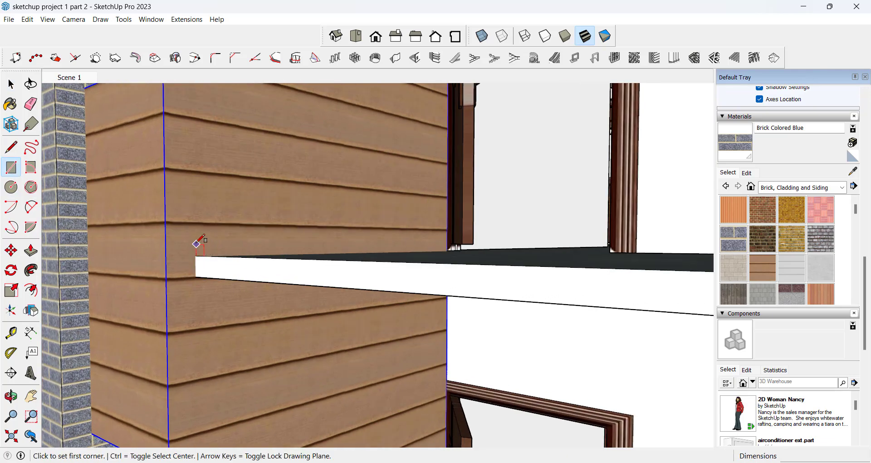
{"action": "left_click", "coordinate": [196, 235]}
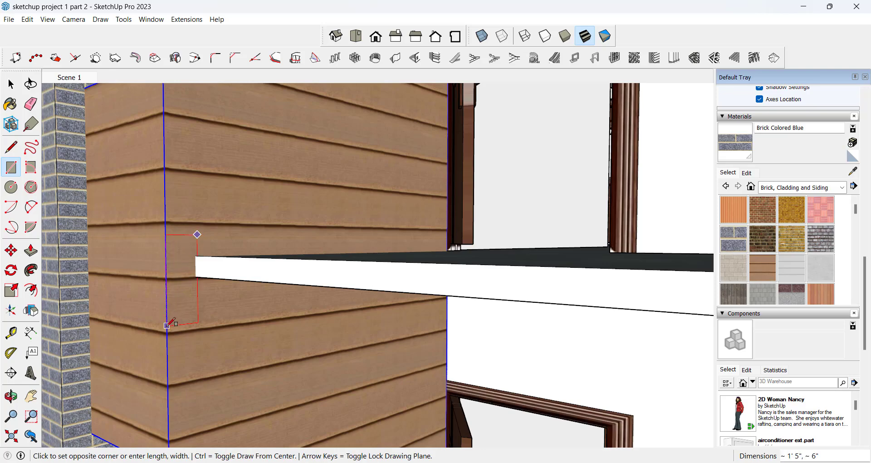
{"action": "left_click", "coordinate": [167, 324]}
{"action": "key", "text": "space"}
Step: Select the new rectangle at the balcony slab's end and make it a group
{"action": "left_click", "coordinate": [180, 290]}
{"action": "scroll", "coordinate": [181, 290], "scroll_direction": "down", "scroll_amount": 3}
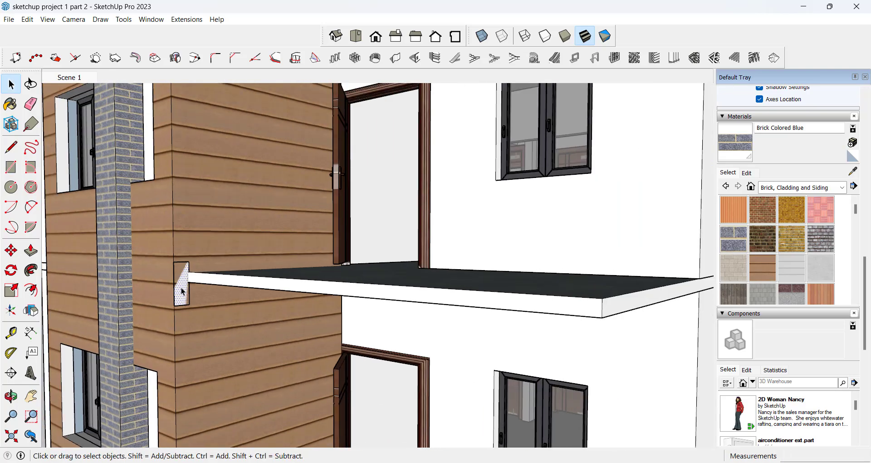
{"action": "right_click", "coordinate": [182, 290]}
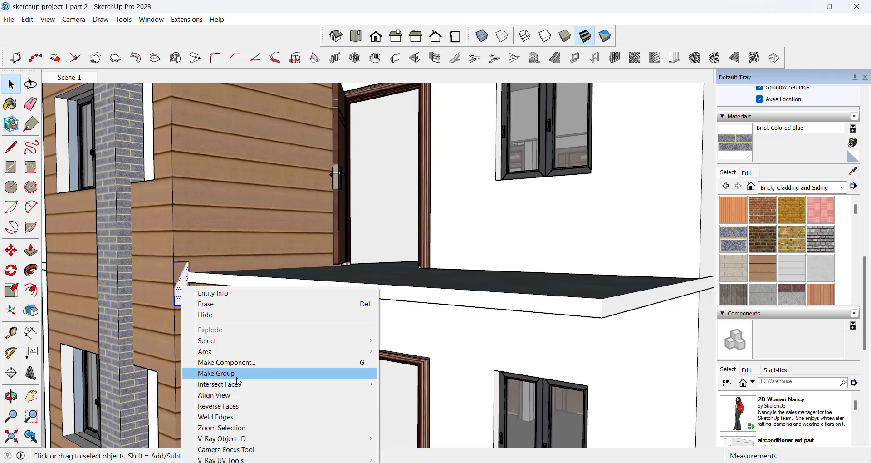
{"action": "left_click", "coordinate": [238, 376]}
Step: Open the rectangle's group and extrude its face along the balcony slab's front edge past the slab's outer corner
{"action": "double_click", "coordinate": [181, 281]}
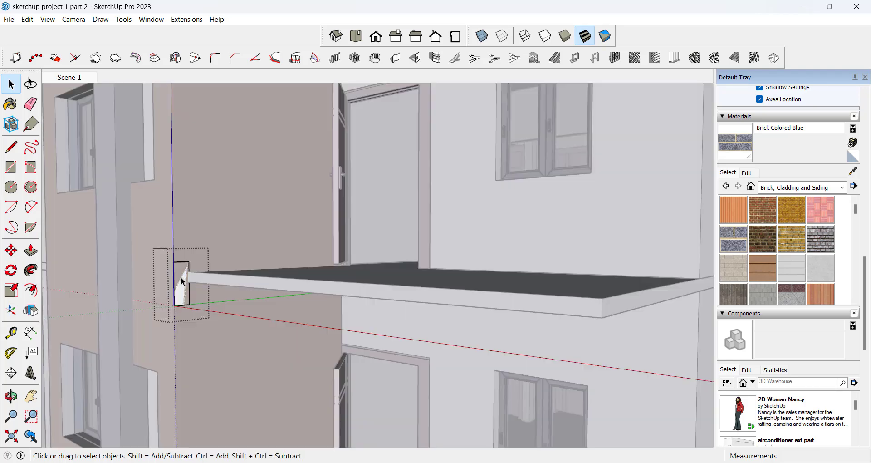
{"action": "scroll", "coordinate": [182, 281], "scroll_direction": "down", "scroll_amount": 2}
{"action": "key", "text": "p"}
{"action": "left_click", "coordinate": [181, 285]}
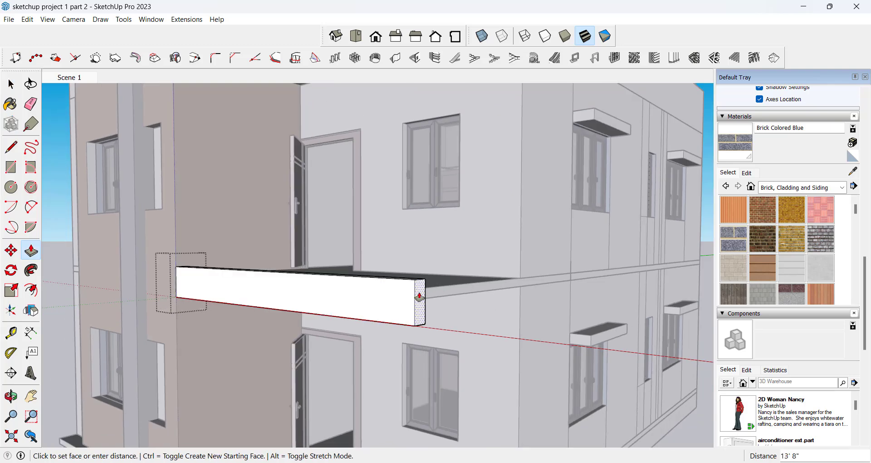
{"action": "middle_click_drag", "start_coordinate": [419, 297], "coordinate": [111, 305]}
{"action": "scroll", "coordinate": [151, 293], "scroll_direction": "up", "scroll_amount": 4}
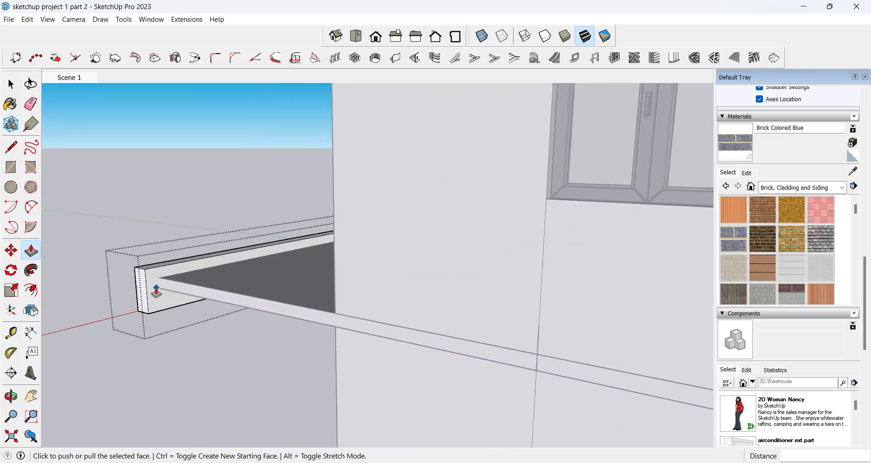
Step: Draw a rectangle about 6" by 1' 5" on the fascia's inner face at its outer end
{"action": "left_click", "coordinate": [154, 293]}
{"action": "key", "text": "space"}
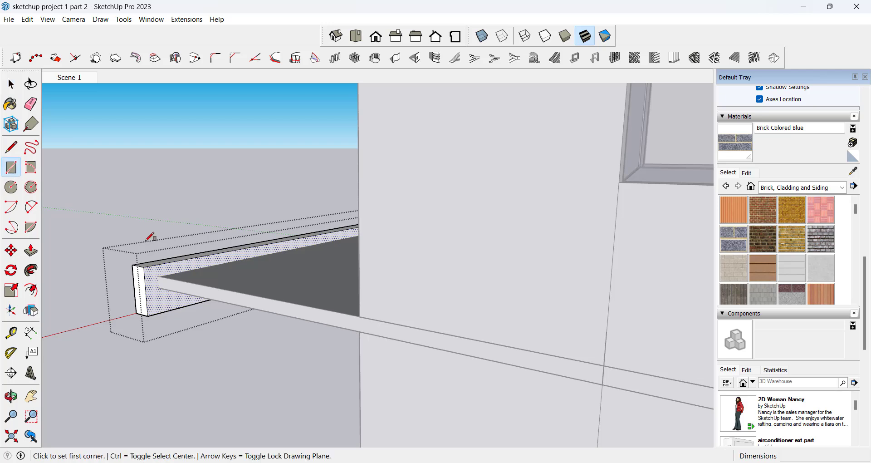
{"action": "scroll", "coordinate": [151, 236], "scroll_direction": "up", "scroll_amount": 3}
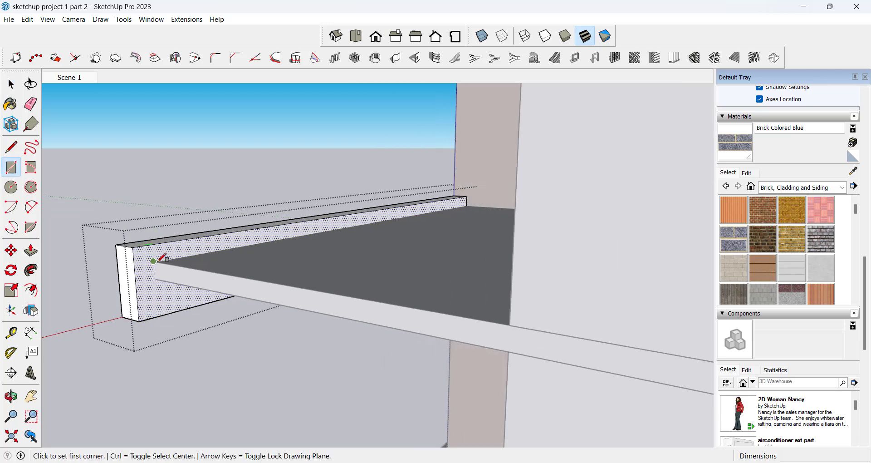
{"action": "left_click", "coordinate": [156, 244]}
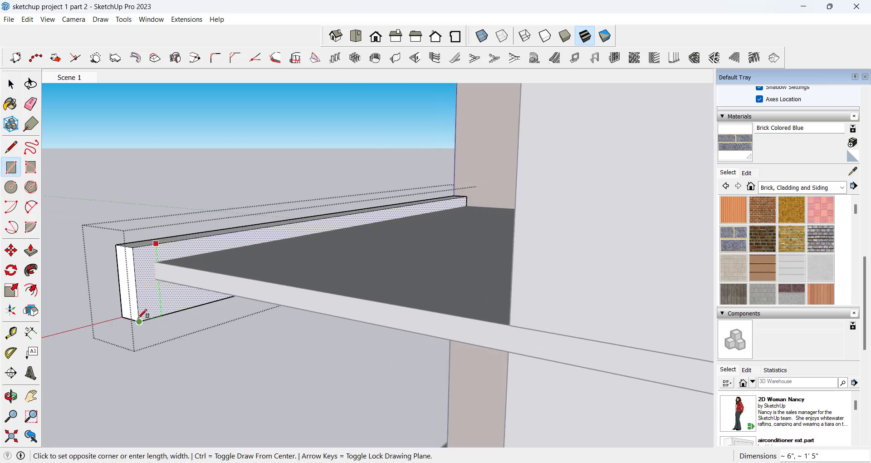
{"action": "left_click", "coordinate": [138, 322]}
Step: Extrude the new rectangle back along the balcony slab's side edge past the house corner, and close the fascia group
{"action": "key", "text": "space"}
{"action": "scroll", "coordinate": [150, 289], "scroll_direction": "down", "scroll_amount": 5}
{"action": "key", "text": "p"}
{"action": "left_click", "coordinate": [145, 299]}
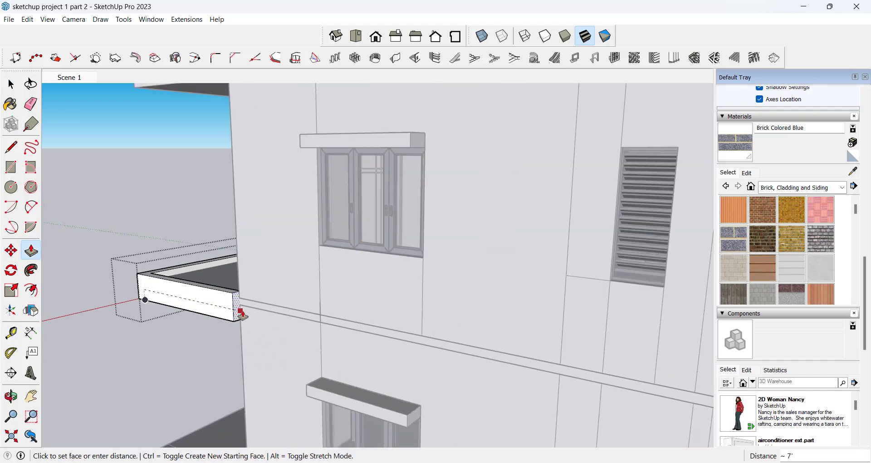
{"action": "left_click", "coordinate": [315, 318]}
{"action": "key", "text": "space"}
{"action": "middle_click_drag", "start_coordinate": [293, 334], "coordinate": [410, 371]}
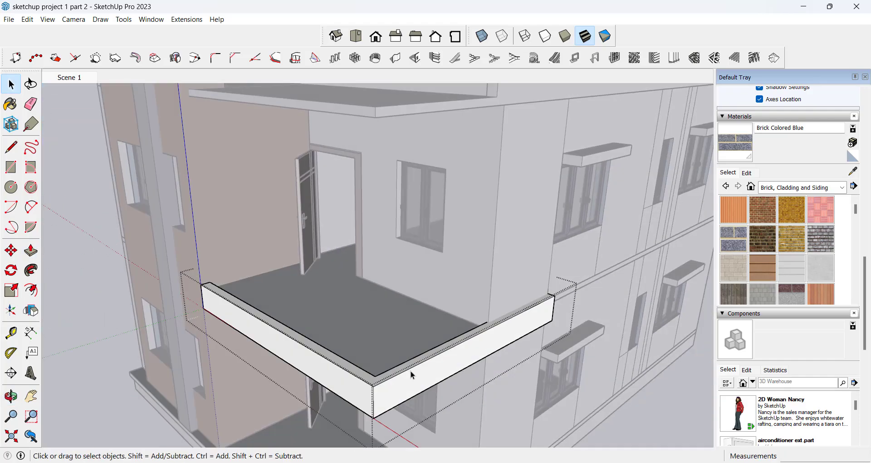
{"action": "scroll", "coordinate": [384, 343], "scroll_direction": "down", "scroll_amount": 3}
{"action": "scroll", "coordinate": [435, 336], "scroll_direction": "up", "scroll_amount": 1}
{"action": "middle_click_drag", "start_coordinate": [441, 337], "coordinate": [463, 279]}
{"action": "scroll", "coordinate": [464, 280], "scroll_direction": "up", "scroll_amount": 2}
{"action": "key", "text": "Escape"}
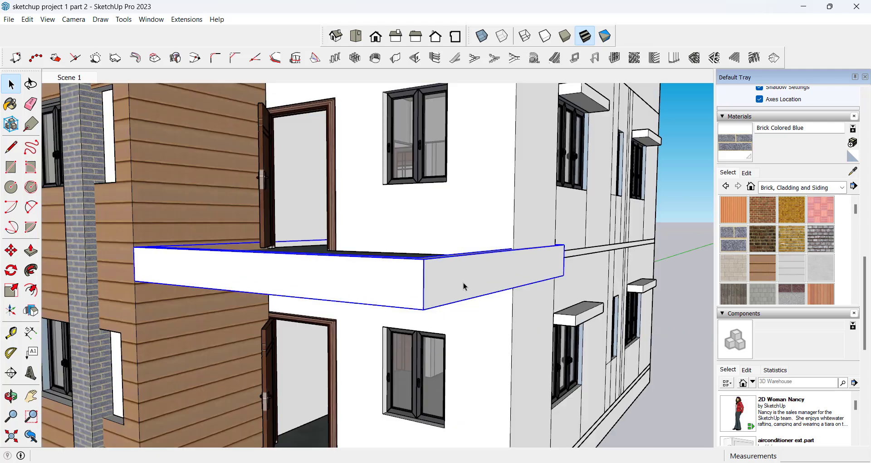
{"action": "double_click", "coordinate": [464, 278]}
{"action": "scroll", "coordinate": [464, 278], "scroll_direction": "down", "scroll_amount": 5}
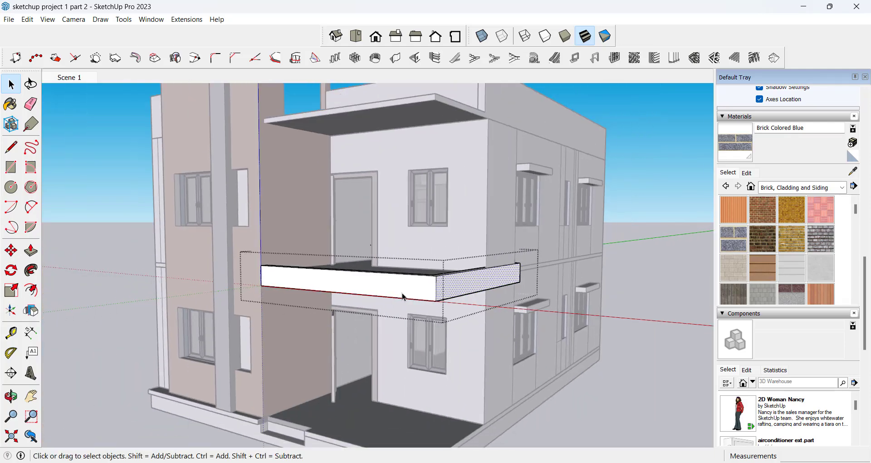
{"action": "key", "text": "Escape"}
Step: Copy the balcony fascia group straight up so that it wraps around the roof-level slab
{"action": "left_click", "coordinate": [417, 289]}
{"action": "scroll", "coordinate": [416, 289], "scroll_direction": "down", "scroll_amount": 3}
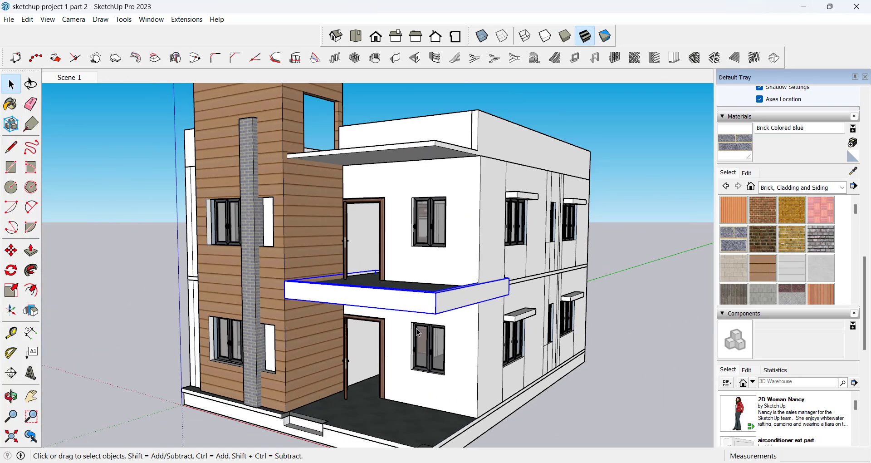
{"action": "key", "text": "m"}
{"action": "scroll", "coordinate": [346, 272], "scroll_direction": "up", "scroll_amount": 2}
{"action": "left_click", "coordinate": [250, 300]}
{"action": "key", "text": "ctrl"}
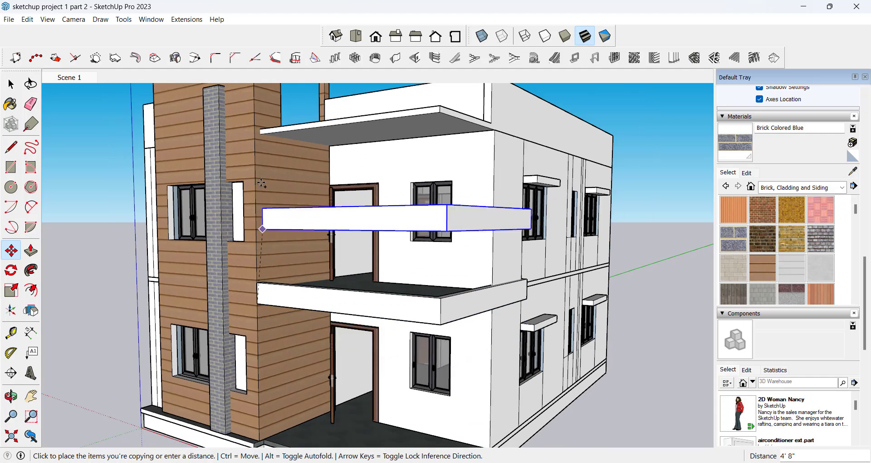
{"action": "scroll", "coordinate": [257, 134], "scroll_direction": "up", "scroll_amount": 4}
{"action": "left_click", "coordinate": [257, 134]}
{"action": "middle_click_drag", "start_coordinate": [257, 135], "coordinate": [433, 146]}
{"action": "key", "text": "space"}
{"action": "scroll", "coordinate": [246, 206], "scroll_direction": "down", "scroll_amount": 3}
{"action": "scroll", "coordinate": [396, 218], "scroll_direction": "down", "scroll_amount": 4}
{"action": "scroll", "coordinate": [402, 242], "scroll_direction": "up", "scroll_amount": 2}
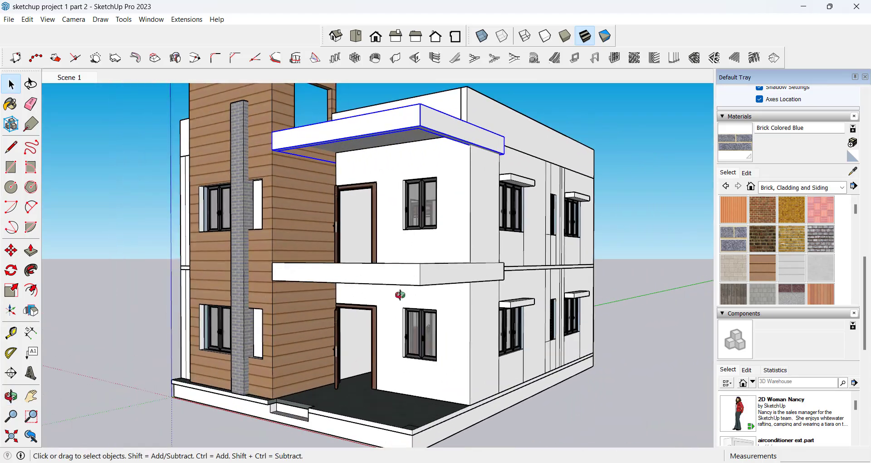
Step: Try to extrude the square at the porch floor's outer corner up to the balcony fascia, and undo the extrusion
{"action": "middle_click_drag", "start_coordinate": [401, 296], "coordinate": [396, 220]}
{"action": "scroll", "coordinate": [370, 389], "scroll_direction": "up", "scroll_amount": 10}
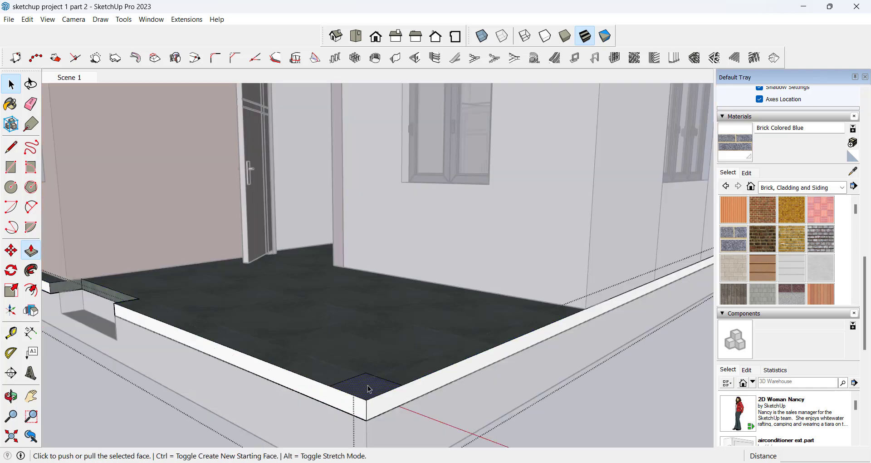
{"action": "left_click", "coordinate": [370, 389]}
{"action": "scroll", "coordinate": [368, 389], "scroll_direction": "down", "scroll_amount": 6}
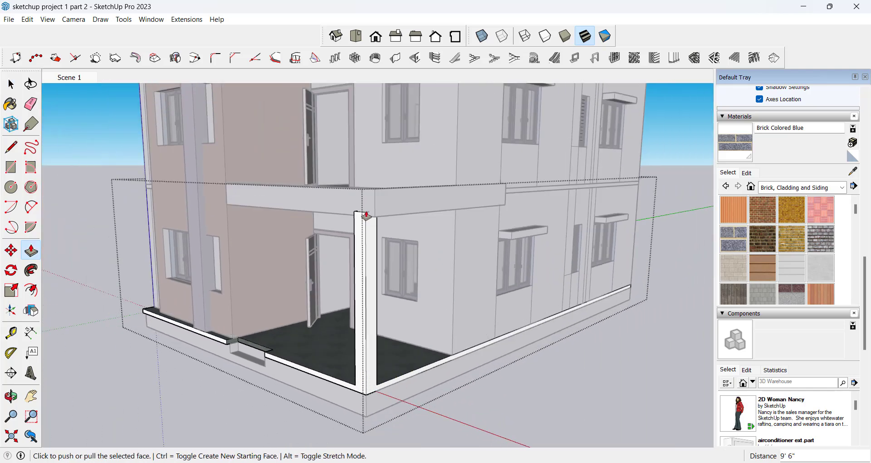
{"action": "left_click", "coordinate": [367, 215]}
{"action": "scroll", "coordinate": [367, 217], "scroll_direction": "up", "scroll_amount": 2}
{"action": "key", "text": "ctrl+z"}
{"action": "scroll", "coordinate": [356, 151], "scroll_direction": "down", "scroll_amount": 2}
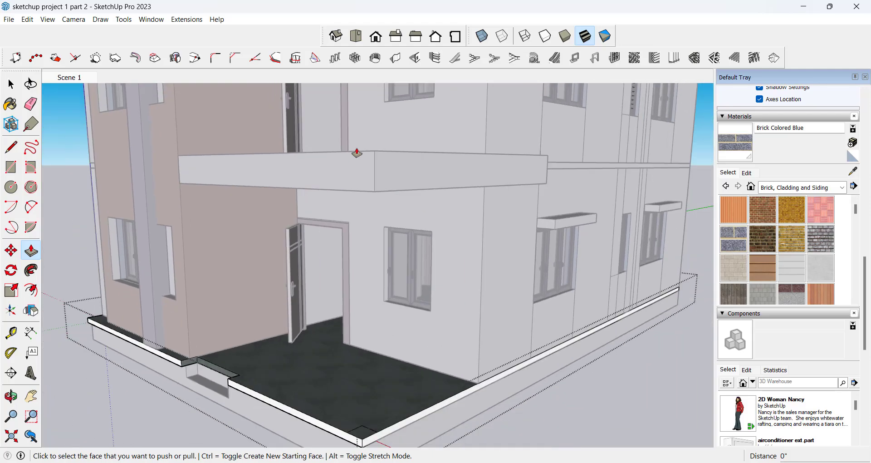
Step: Extrude the porch floor's corner square up to the underside of the balcony fascia as a column, and close the group
{"action": "middle_click_drag", "start_coordinate": [356, 150], "coordinate": [354, 195]}
{"action": "scroll", "coordinate": [352, 305], "scroll_direction": "up", "scroll_amount": 4}
{"action": "left_click", "coordinate": [370, 422]}
{"action": "scroll", "coordinate": [387, 344], "scroll_direction": "down", "scroll_amount": 5}
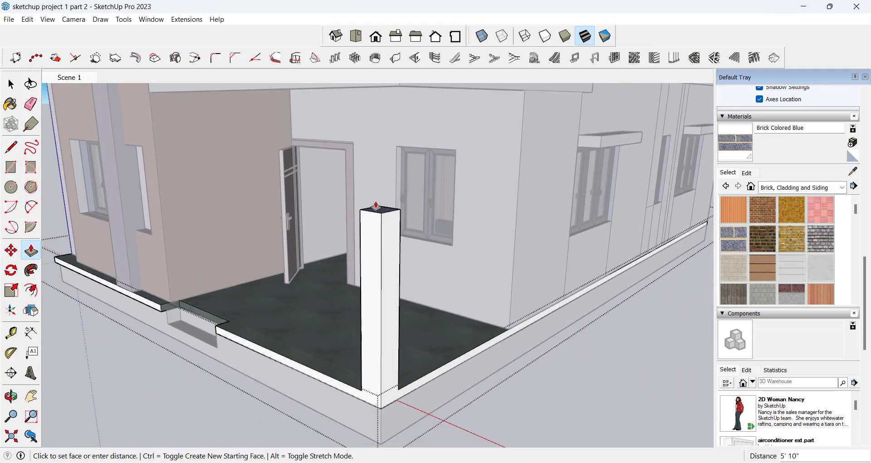
{"action": "left_click", "coordinate": [388, 137]}
{"action": "scroll", "coordinate": [341, 152], "scroll_direction": "down", "scroll_amount": 2}
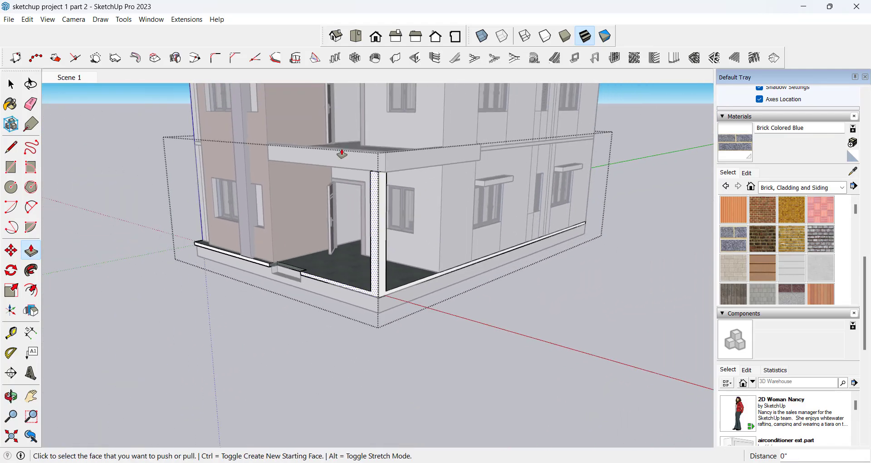
{"action": "key", "text": "space"}
{"action": "scroll", "coordinate": [354, 150], "scroll_direction": "down", "scroll_amount": 3}
{"action": "middle_click_drag", "start_coordinate": [355, 151], "coordinate": [387, 134]}
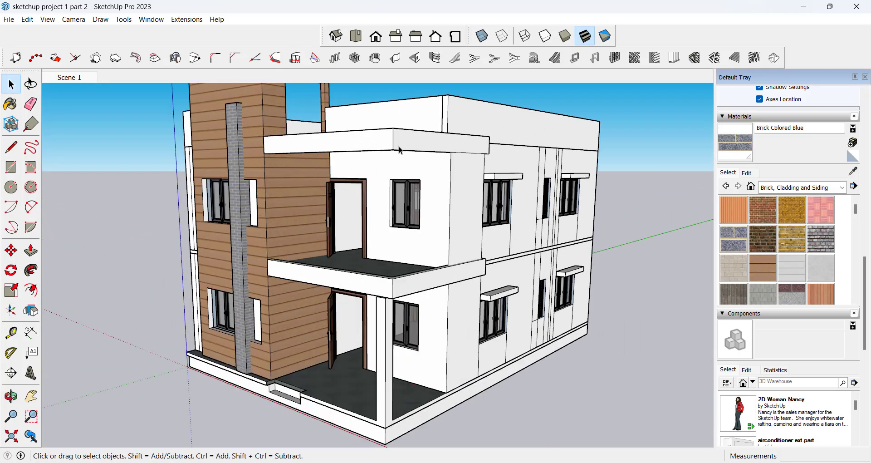
Step: Open the roof-level fascia group and draw a square about 6" by 6" on its underside at the outer corner
{"action": "middle_click_drag", "start_coordinate": [408, 181], "coordinate": [422, 172]}
{"action": "scroll", "coordinate": [429, 143], "scroll_direction": "up", "scroll_amount": 3}
{"action": "middle_click_drag", "start_coordinate": [428, 143], "coordinate": [398, 185]}
{"action": "scroll", "coordinate": [399, 185], "scroll_direction": "down", "scroll_amount": 5}
{"action": "scroll", "coordinate": [417, 155], "scroll_direction": "up", "scroll_amount": 7}
{"action": "scroll", "coordinate": [402, 179], "scroll_direction": "down", "scroll_amount": 3}
{"action": "mouse_move", "coordinate": [418, 155]}
{"action": "middle_mouse_down"}
{"action": "mouse_move", "coordinate": [403, 178]}
{"action": "mouse_move", "coordinate": [425, 159]}
{"action": "middle_mouse_up"}
{"action": "scroll", "coordinate": [403, 179], "scroll_direction": "up", "scroll_amount": 3}
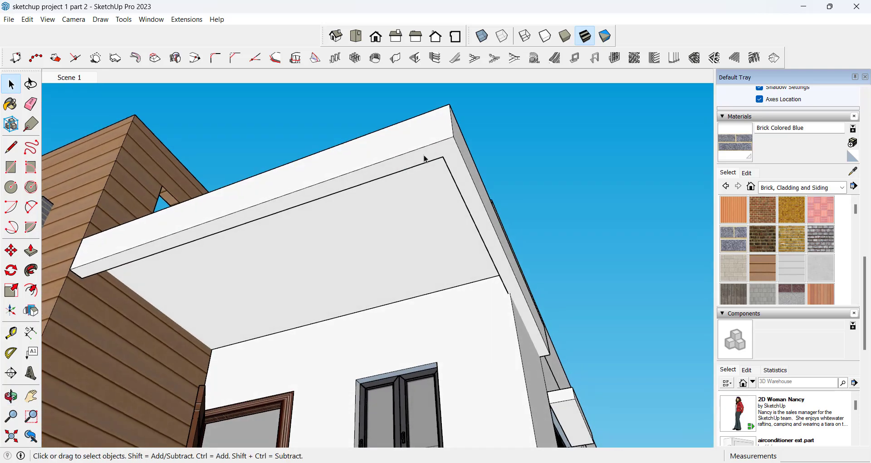
{"action": "double_click", "coordinate": [425, 159]}
{"action": "left_click", "coordinate": [429, 158]}
{"action": "scroll", "coordinate": [408, 129], "scroll_direction": "up", "scroll_amount": 3}
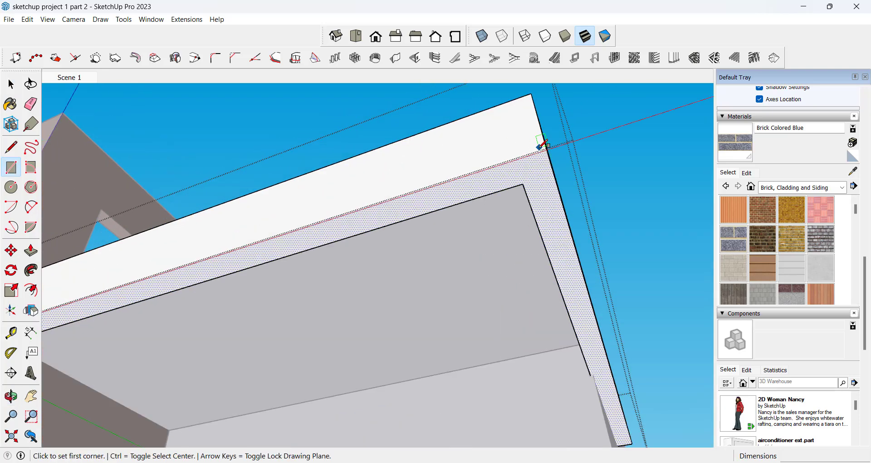
{"action": "left_click", "coordinate": [548, 150]}
{"action": "left_click", "coordinate": [507, 199]}
{"action": "scroll", "coordinate": [499, 198], "scroll_direction": "down", "scroll_amount": 2}
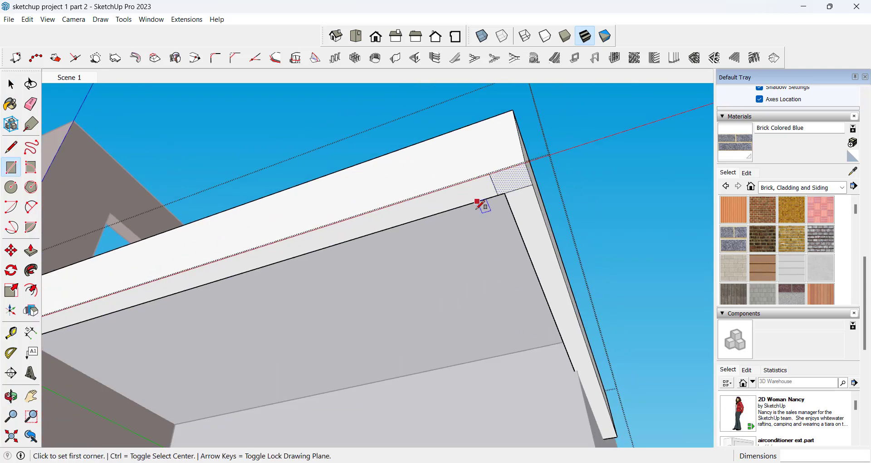
Step: Copy the corner square twice along the underside of the front fascia, with spacings of about 1'
{"action": "scroll", "coordinate": [495, 193], "scroll_direction": "up", "scroll_amount": 2}
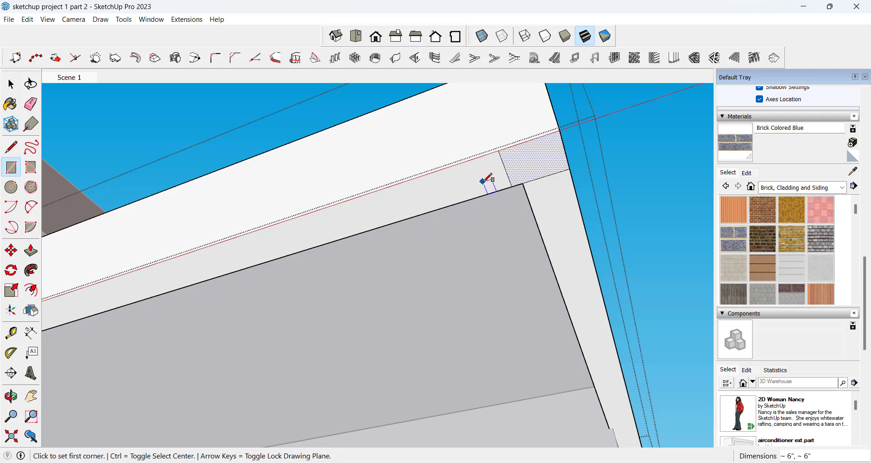
{"action": "scroll", "coordinate": [483, 181], "scroll_direction": "up", "scroll_amount": 2}
{"action": "key", "text": "space"}
{"action": "double_click", "coordinate": [546, 160]}
{"action": "right_click", "coordinate": [545, 159]}
{"action": "key", "text": "Escape"}
{"action": "key", "text": "Escape"}
{"action": "double_click", "coordinate": [547, 150]}
{"action": "triple_click", "coordinate": [547, 150]}
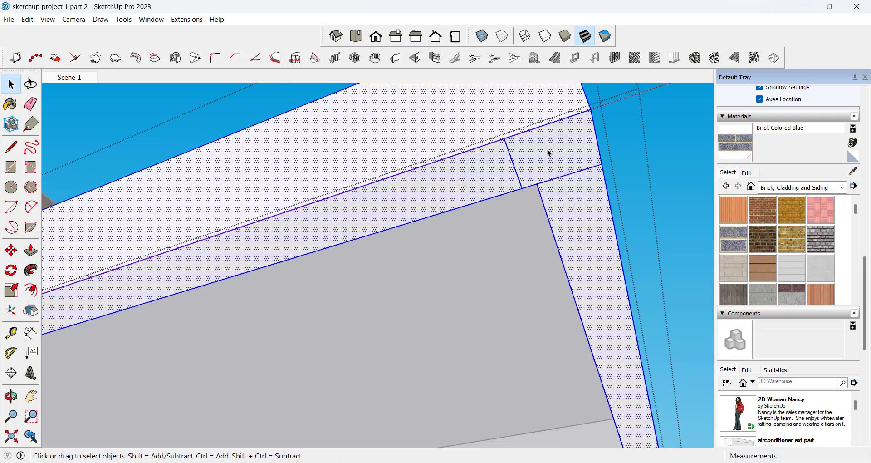
{"action": "left_click", "coordinate": [549, 152]}
{"action": "key", "text": "m"}
{"action": "left_click", "coordinate": [601, 163]}
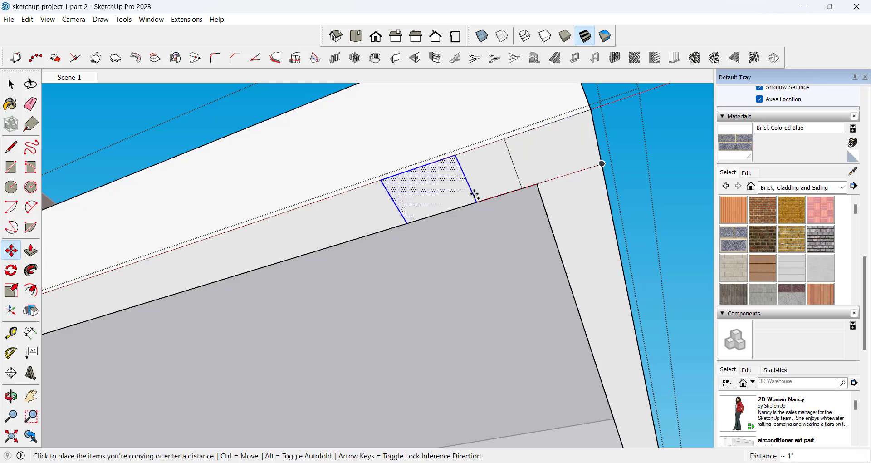
{"action": "left_click", "coordinate": [474, 201]}
{"action": "key", "text": "ctrl"}
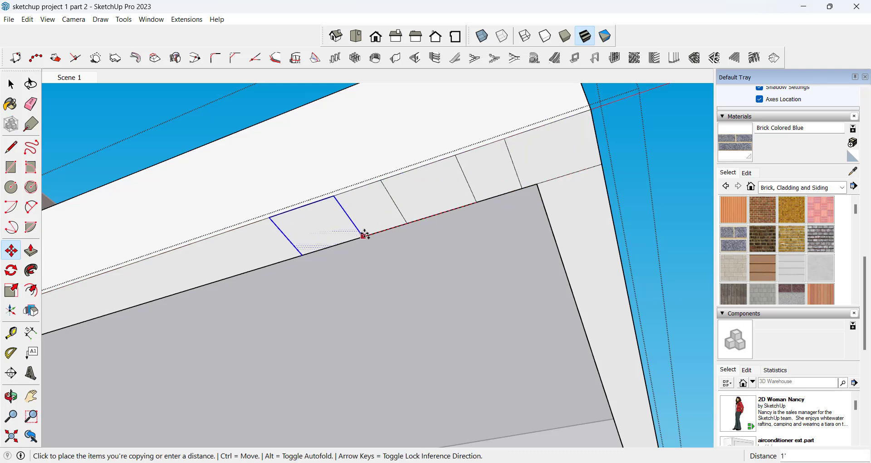
{"action": "left_click", "coordinate": [363, 236]}
Step: Extrude the corner square from the roof-level fascia down to the balcony fascia as a column
{"action": "scroll", "coordinate": [483, 170], "scroll_direction": "down", "scroll_amount": 6}
{"action": "middle_click_drag", "start_coordinate": [483, 169], "coordinate": [480, 190]}
{"action": "scroll", "coordinate": [481, 190], "scroll_direction": "up", "scroll_amount": 2}
{"action": "key", "text": "space"}
{"action": "left_click", "coordinate": [476, 194]}
{"action": "scroll", "coordinate": [476, 195], "scroll_direction": "down", "scroll_amount": 2}
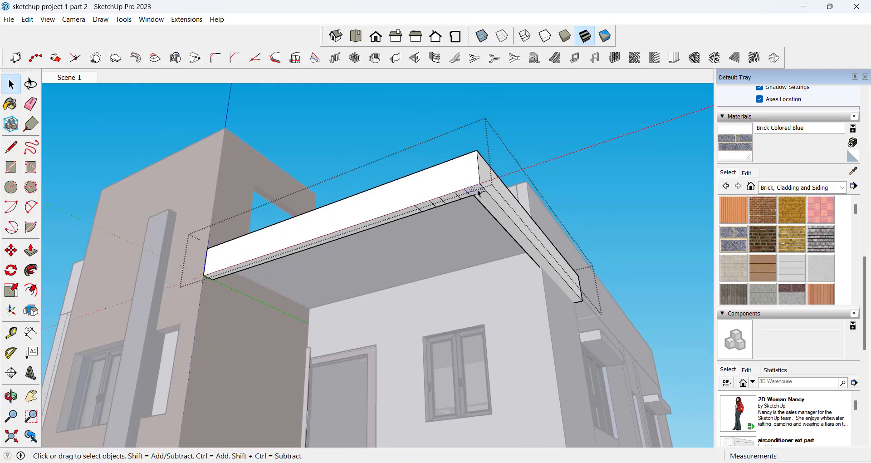
{"action": "scroll", "coordinate": [470, 162], "scroll_direction": "down", "scroll_amount": 3}
{"action": "scroll", "coordinate": [481, 267], "scroll_direction": "up", "scroll_amount": 2}
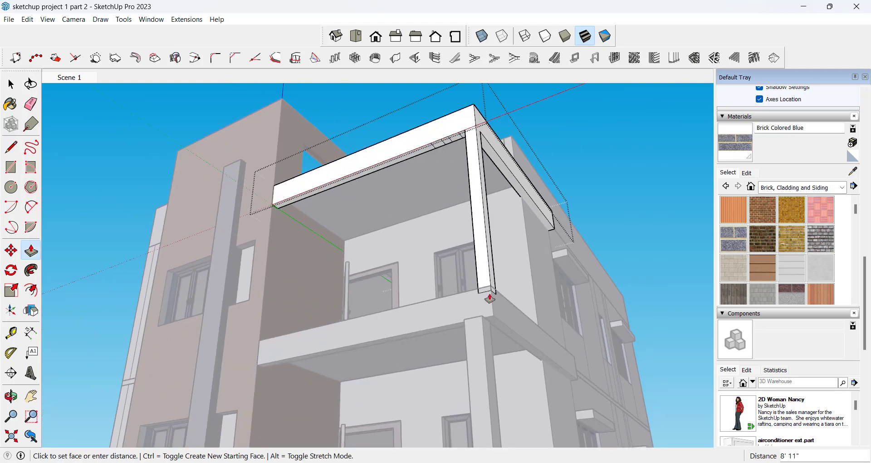
{"action": "scroll", "coordinate": [489, 299], "scroll_direction": "up", "scroll_amount": 2}
{"action": "middle_click_drag", "start_coordinate": [489, 299], "coordinate": [459, 175]}
{"action": "left_click", "coordinate": [484, 416]}
Step: Extrude the two copied squares down to the same depth as the corner column, and close the fascia group
{"action": "scroll", "coordinate": [461, 410], "scroll_direction": "down", "scroll_amount": 3}
{"action": "scroll", "coordinate": [471, 173], "scroll_direction": "up", "scroll_amount": 4}
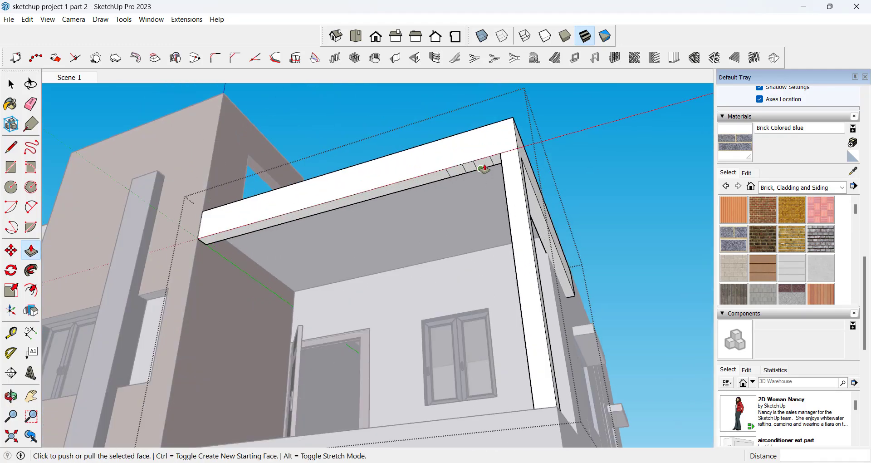
{"action": "scroll", "coordinate": [483, 169], "scroll_direction": "up", "scroll_amount": 2}
{"action": "key", "text": "space"}
{"action": "left_click", "coordinate": [484, 167]}
{"action": "double_click", "coordinate": [446, 177]}
{"action": "key", "text": "space"}
{"action": "scroll", "coordinate": [444, 176], "scroll_direction": "down", "scroll_amount": 6}
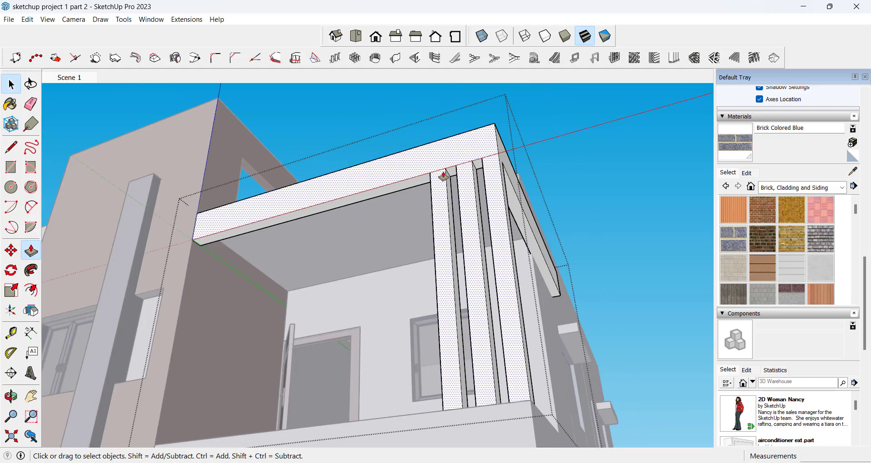
{"action": "middle_click_drag", "start_coordinate": [444, 176], "coordinate": [416, 204]}
{"action": "left_click", "coordinate": [543, 208]}
Step: Examine the finished columns and slab fascias on the house from several angles
{"action": "scroll", "coordinate": [416, 204], "scroll_direction": "down", "scroll_amount": 3}
{"action": "scroll", "coordinate": [409, 337], "scroll_direction": "up", "scroll_amount": 4}
{"action": "mouse_move", "coordinate": [409, 339]}
{"action": "middle_mouse_down"}
{"action": "mouse_move", "coordinate": [443, 402]}
{"action": "mouse_move", "coordinate": [413, 344]}
{"action": "middle_mouse_up"}
{"action": "scroll", "coordinate": [397, 349], "scroll_direction": "down", "scroll_amount": 3}
{"action": "scroll", "coordinate": [389, 238], "scroll_direction": "up", "scroll_amount": 1}
{"action": "middle_click_drag", "start_coordinate": [389, 236], "coordinate": [369, 335]}
{"action": "scroll", "coordinate": [407, 206], "scroll_direction": "up", "scroll_amount": 3}
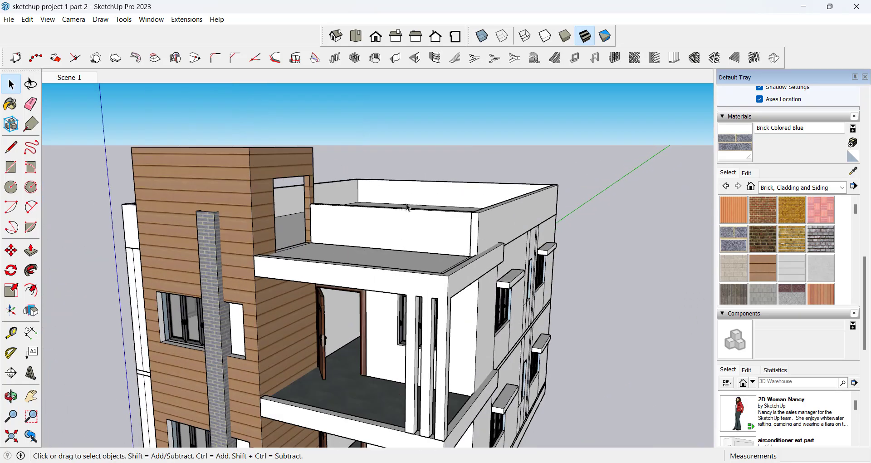
{"action": "middle_click_drag", "start_coordinate": [402, 234], "coordinate": [396, 198]}
{"action": "scroll", "coordinate": [363, 143], "scroll_direction": "down", "scroll_amount": 2}
{"action": "scroll", "coordinate": [363, 142], "scroll_direction": "down", "scroll_amount": 2}
{"action": "scroll", "coordinate": [367, 267], "scroll_direction": "up", "scroll_amount": 2}
{"action": "middle_click_drag", "start_coordinate": [366, 255], "coordinate": [355, 242]}
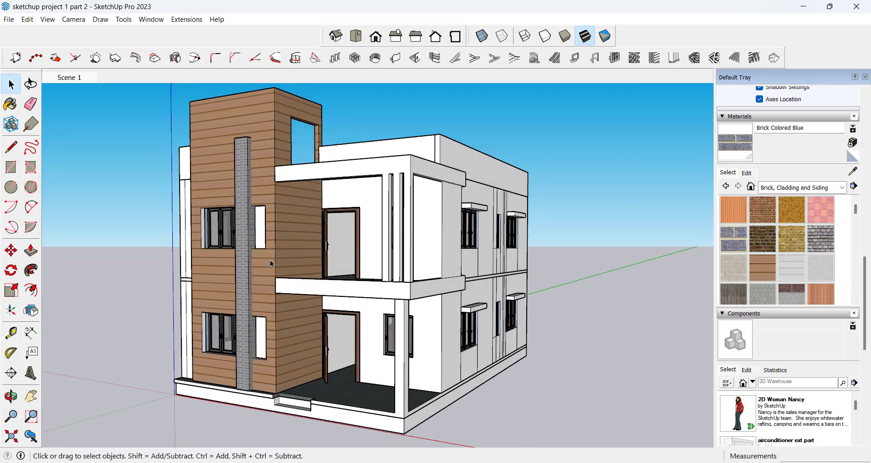
{"action": "left_click", "coordinate": [271, 264]}
{"action": "left_click", "coordinate": [305, 286]}
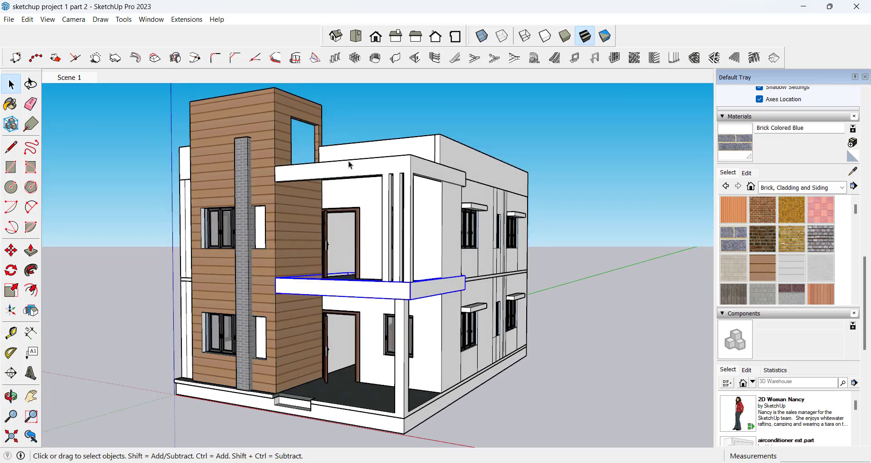
{"action": "left_click", "coordinate": [367, 171]}
{"action": "left_click", "coordinate": [596, 150]}
{"action": "middle_click_drag", "start_coordinate": [358, 249], "coordinate": [394, 183]}
{"action": "scroll", "coordinate": [312, 283], "scroll_direction": "up", "scroll_amount": 2}
{"action": "scroll", "coordinate": [287, 260], "scroll_direction": "down", "scroll_amount": 3}
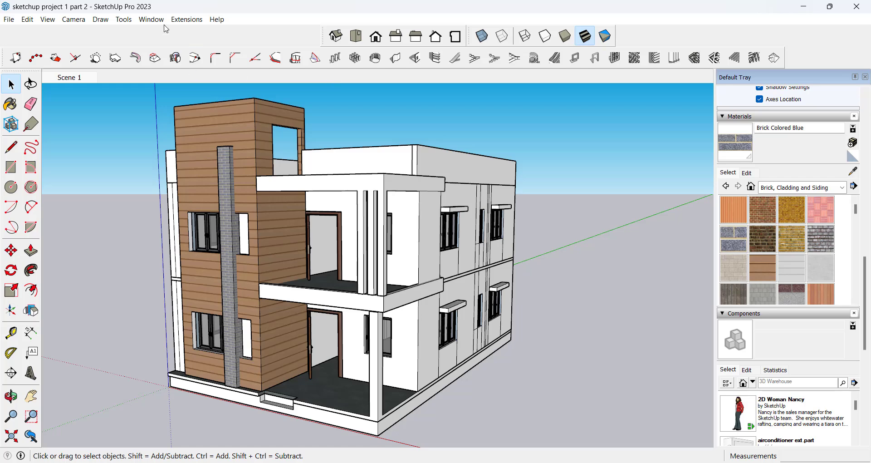
Step: Open 3D Warehouse, search for "railing" and browse the models for a glass-panel railing
{"action": "left_click", "coordinate": [151, 20]}
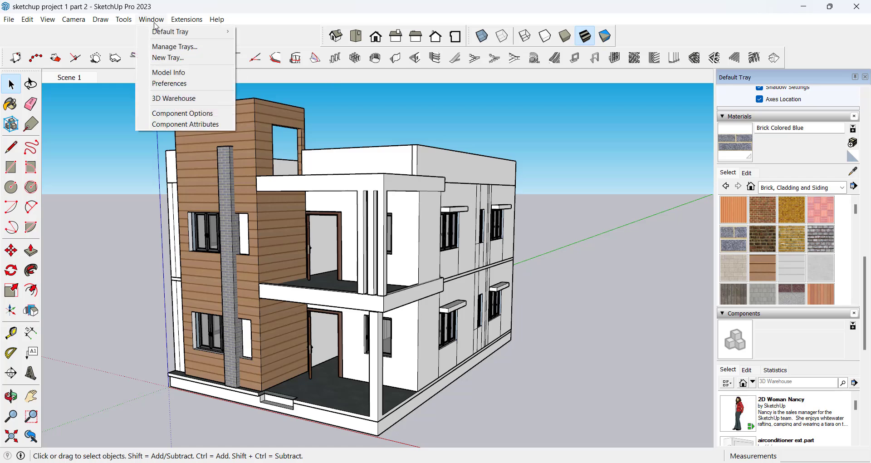
{"action": "left_click", "coordinate": [170, 98]}
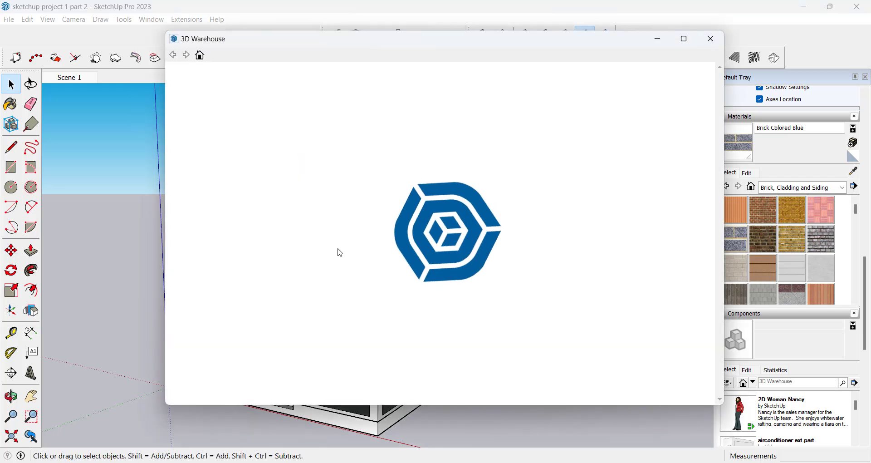
{"action": "scroll", "coordinate": [454, 220], "scroll_direction": "down", "scroll_amount": 4}
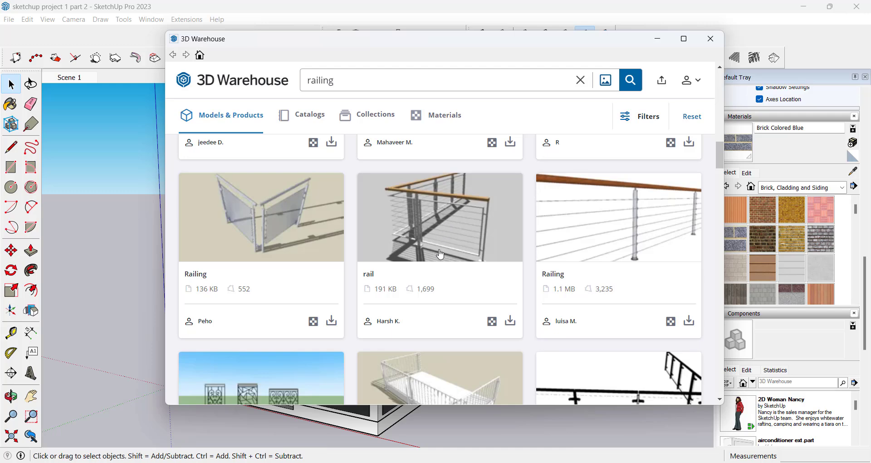
{"action": "scroll", "coordinate": [440, 253], "scroll_direction": "down", "scroll_amount": 10}
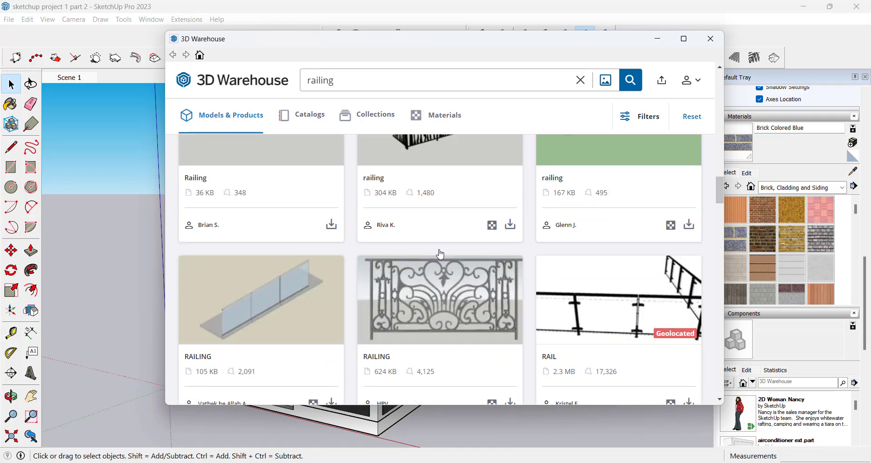
{"action": "scroll", "coordinate": [440, 253], "scroll_direction": "down", "scroll_amount": 5}
{"action": "scroll", "coordinate": [440, 254], "scroll_direction": "down", "scroll_amount": 5}
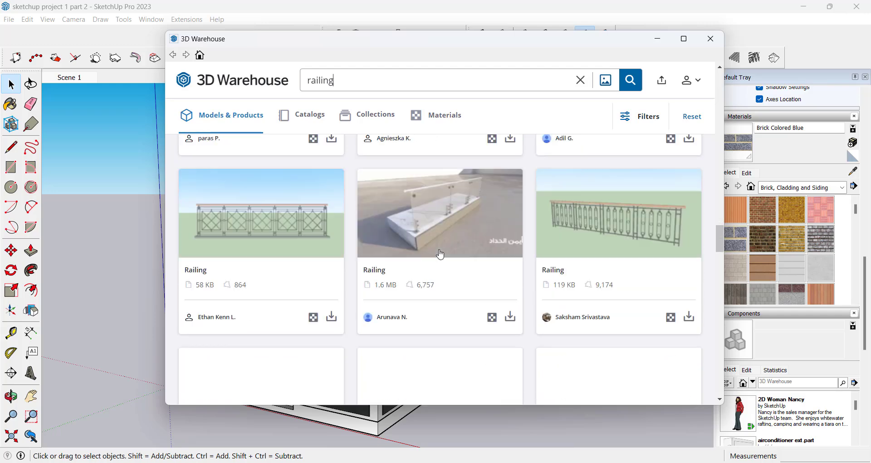
{"action": "scroll", "coordinate": [440, 253], "scroll_direction": "down", "scroll_amount": 4}
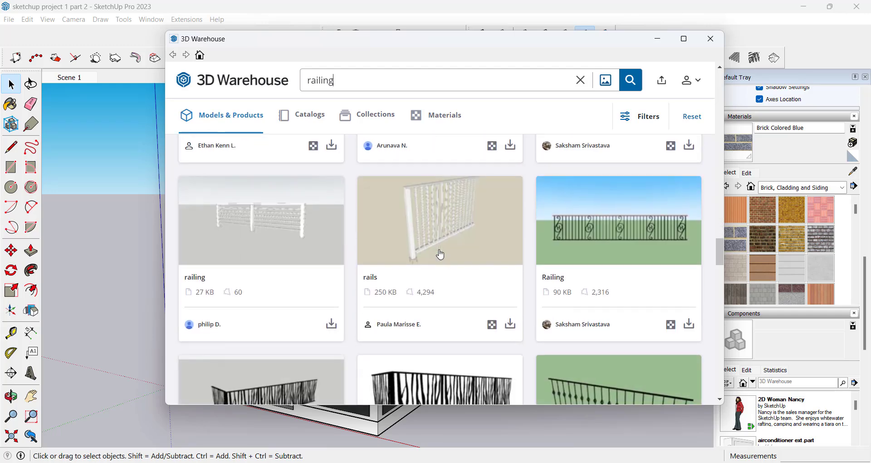
{"action": "scroll", "coordinate": [440, 254], "scroll_direction": "down", "scroll_amount": 4}
{"action": "scroll", "coordinate": [440, 253], "scroll_direction": "down", "scroll_amount": 4}
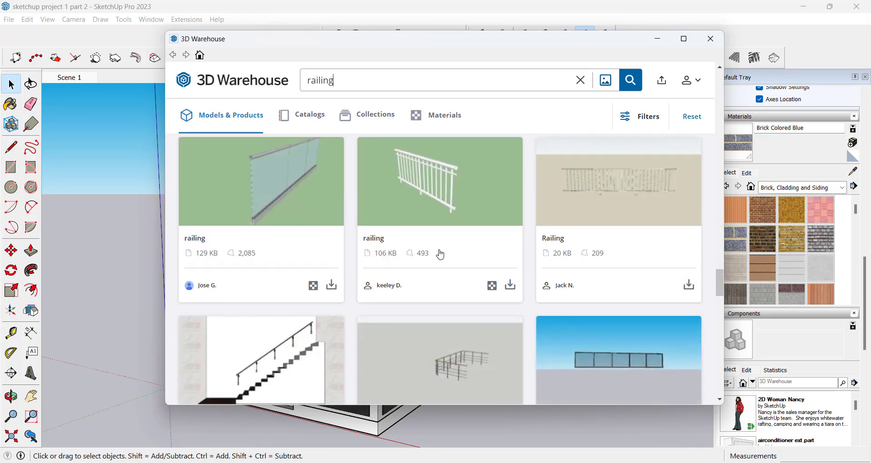
Step: Load the 129 KB glass railing directly into the model and place it on the ground beside the house
{"action": "left_click", "coordinate": [331, 286]}
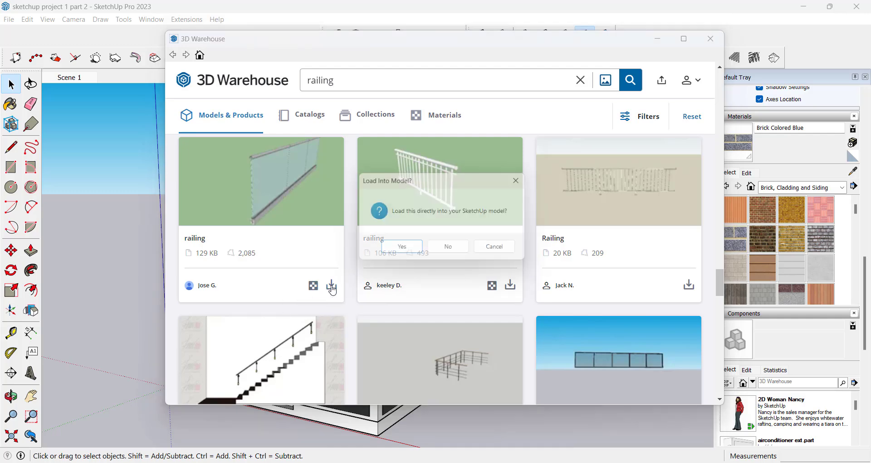
{"action": "left_click", "coordinate": [387, 250]}
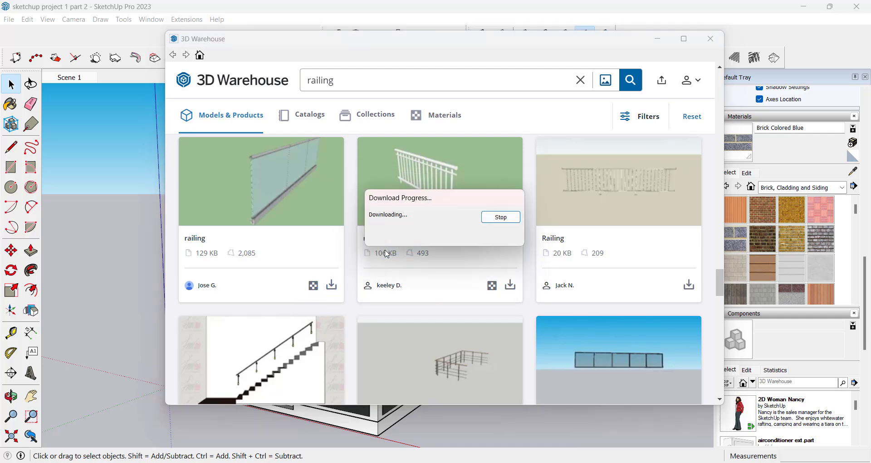
{"action": "scroll", "coordinate": [474, 377], "scroll_direction": "down", "scroll_amount": 4}
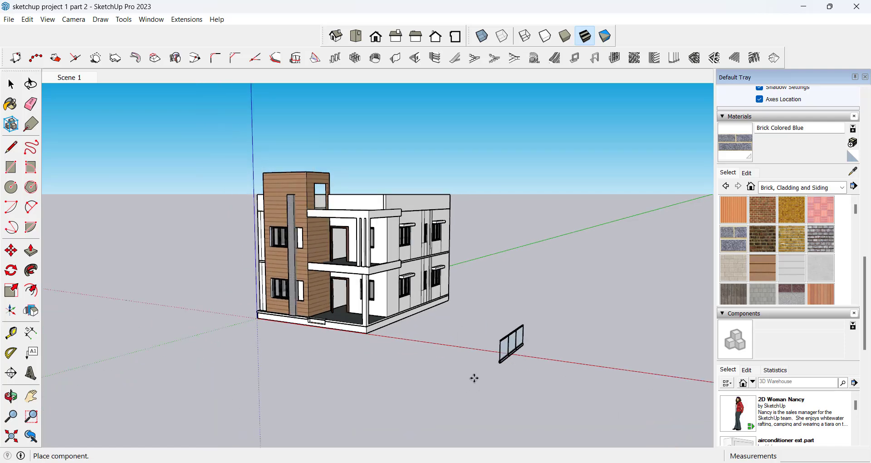
{"action": "scroll", "coordinate": [412, 355], "scroll_direction": "up", "scroll_amount": 2}
{"action": "key", "text": "m"}
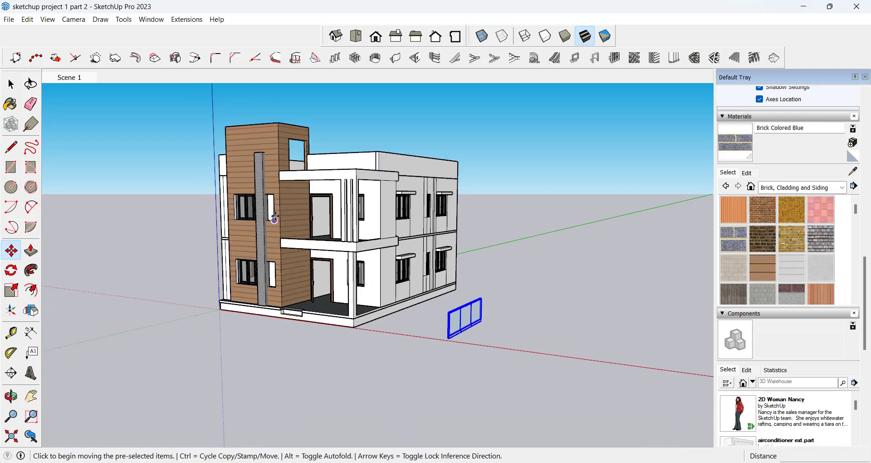
{"action": "scroll", "coordinate": [303, 243], "scroll_direction": "up", "scroll_amount": 2}
{"action": "scroll", "coordinate": [303, 244], "scroll_direction": "down", "scroll_amount": 1}
{"action": "key", "text": "Escape"}
{"action": "key", "text": "space"}
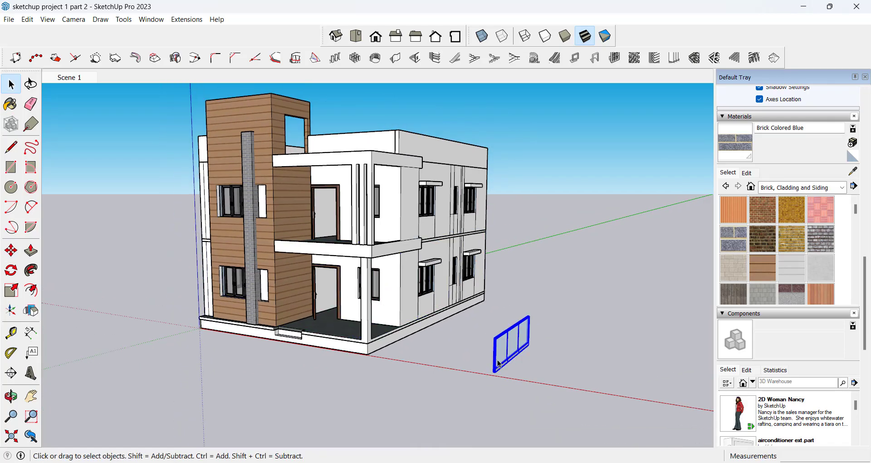
Step: Rotate the glass railing about the vertical axis so that it runs parallel to the front of the house
{"action": "scroll", "coordinate": [499, 364], "scroll_direction": "up", "scroll_amount": 2}
{"action": "key", "text": "q"}
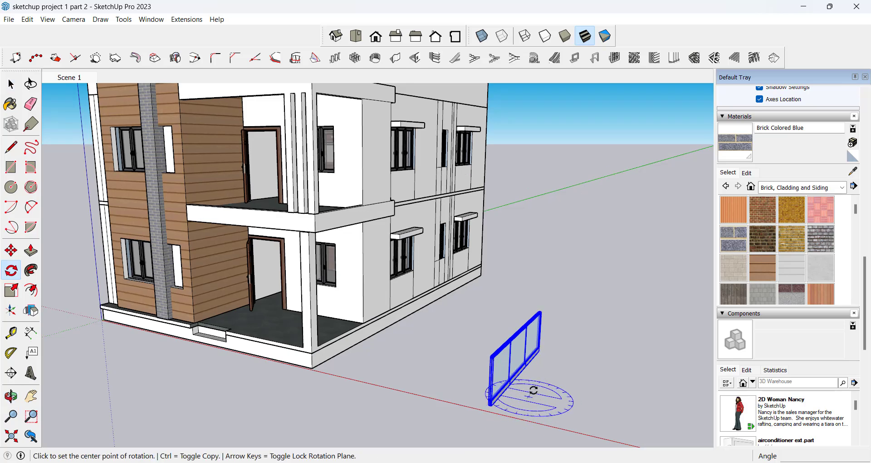
{"action": "left_click", "coordinate": [534, 390]}
{"action": "left_click", "coordinate": [545, 379]}
{"action": "left_click", "coordinate": [556, 400]}
{"action": "key", "text": "space"}
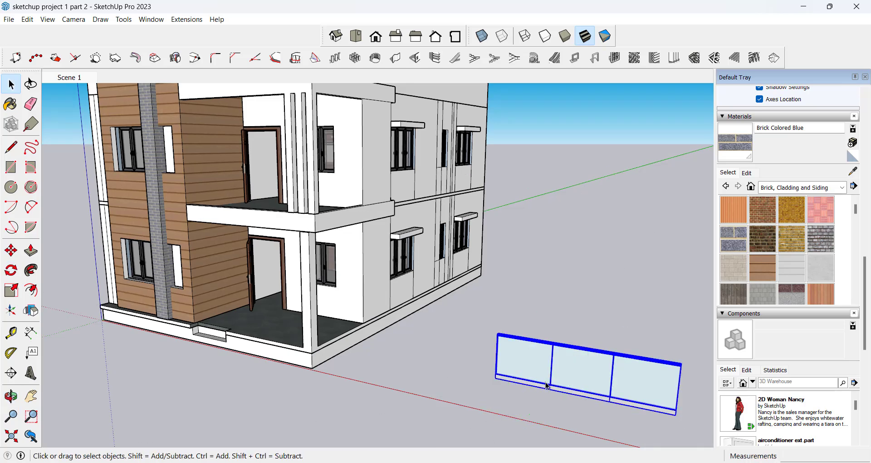
Step: Move the railing by its lower end corner onto the balcony fascia, against the wood-clad wall
{"action": "key", "text": "m"}
{"action": "scroll", "coordinate": [481, 380], "scroll_direction": "up", "scroll_amount": 3}
{"action": "left_click", "coordinate": [498, 371]}
{"action": "scroll", "coordinate": [506, 386], "scroll_direction": "down", "scroll_amount": 2}
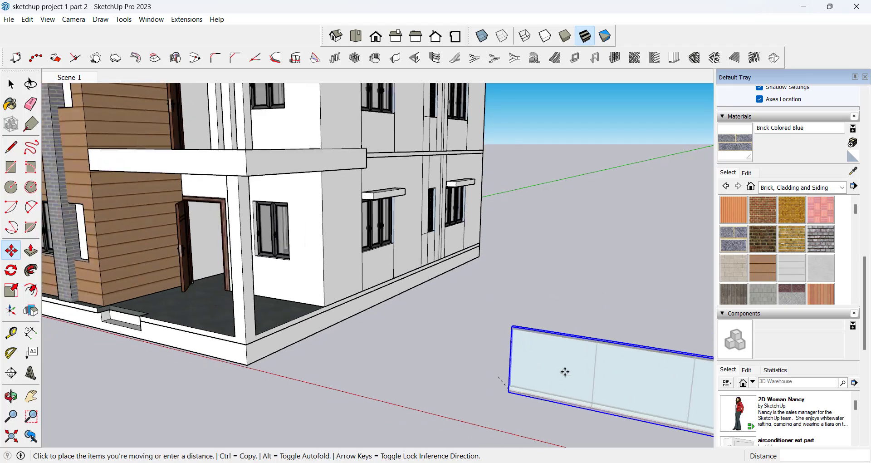
{"action": "scroll", "coordinate": [565, 372], "scroll_direction": "down", "scroll_amount": 2}
{"action": "scroll", "coordinate": [237, 213], "scroll_direction": "up", "scroll_amount": 5}
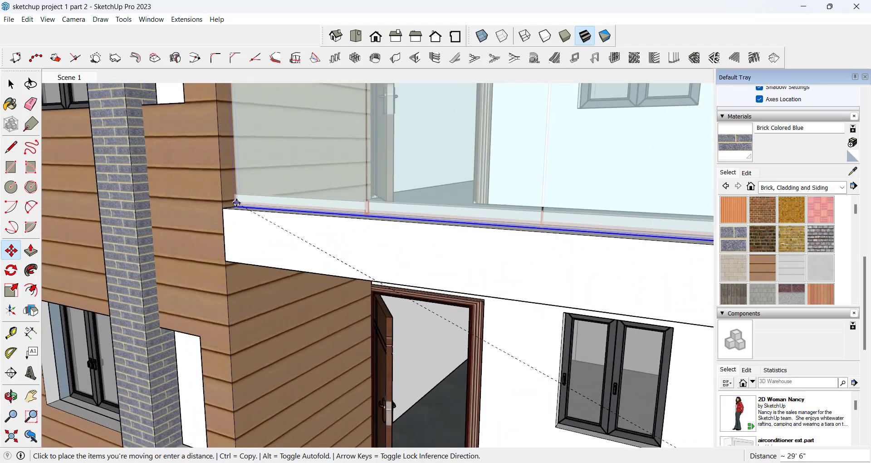
{"action": "left_click", "coordinate": [236, 203]}
Step: Scale the railing's length to about 0.92 so that it ends at the nearest balcony column
{"action": "scroll", "coordinate": [237, 202], "scroll_direction": "down", "scroll_amount": 4}
{"action": "middle_click_drag", "start_coordinate": [444, 237], "coordinate": [331, 263]}
{"action": "scroll", "coordinate": [294, 184], "scroll_direction": "up", "scroll_amount": 3}
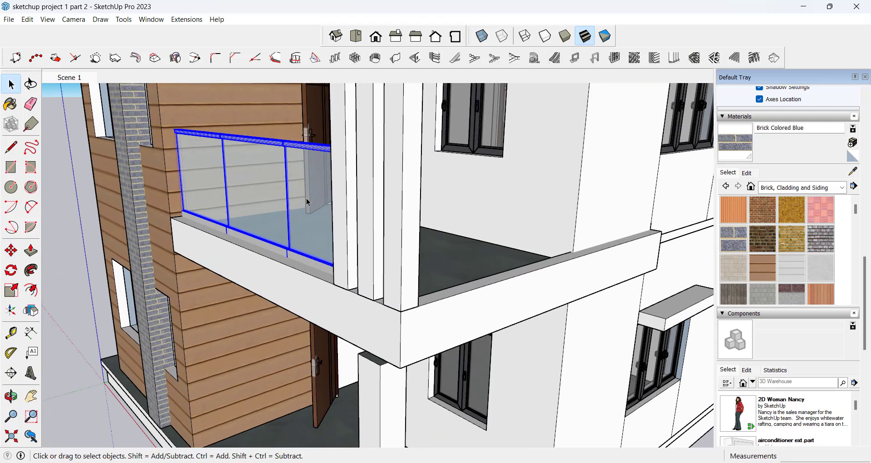
{"action": "middle_click_drag", "start_coordinate": [308, 201], "coordinate": [498, 211]}
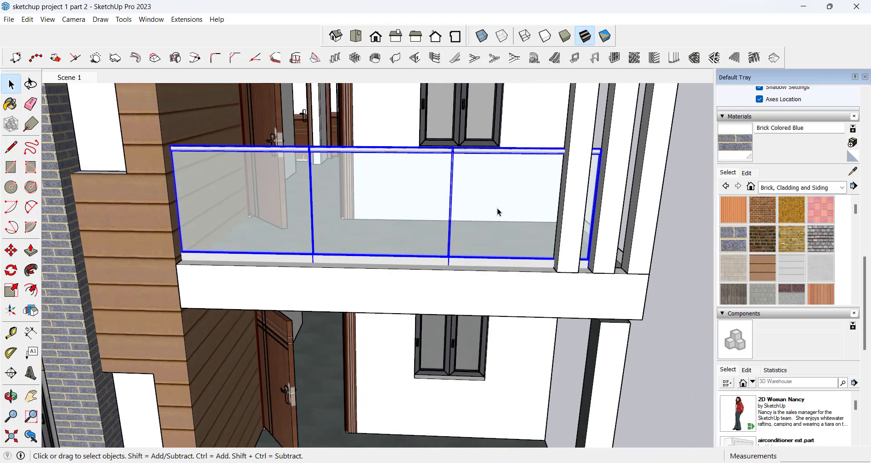
{"action": "key", "text": "s"}
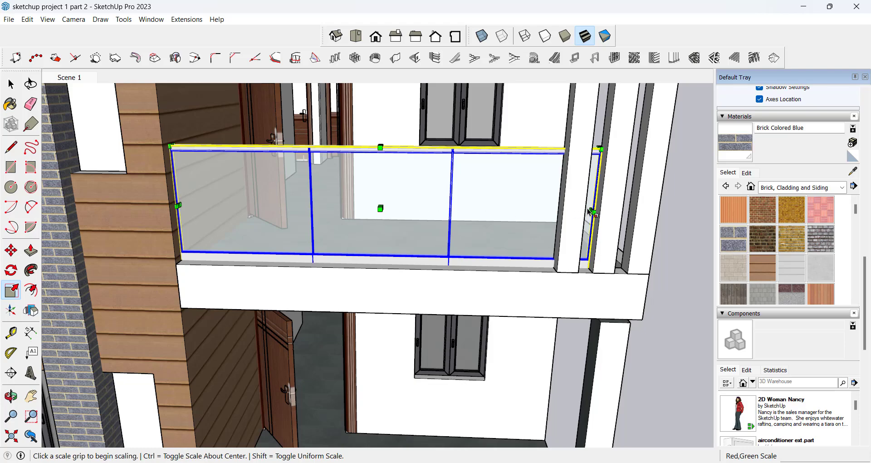
{"action": "scroll", "coordinate": [595, 213], "scroll_direction": "up", "scroll_amount": 2}
{"action": "scroll", "coordinate": [598, 217], "scroll_direction": "up", "scroll_amount": 2}
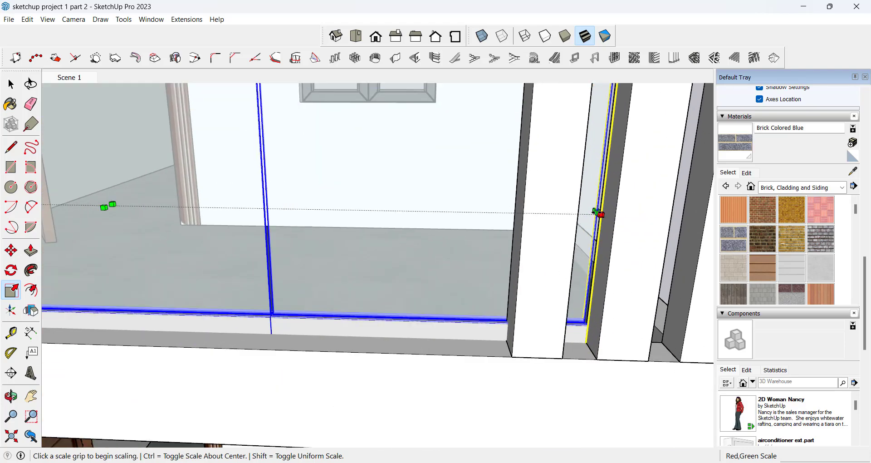
{"action": "left_click", "coordinate": [597, 211]}
{"action": "left_click", "coordinate": [512, 211]}
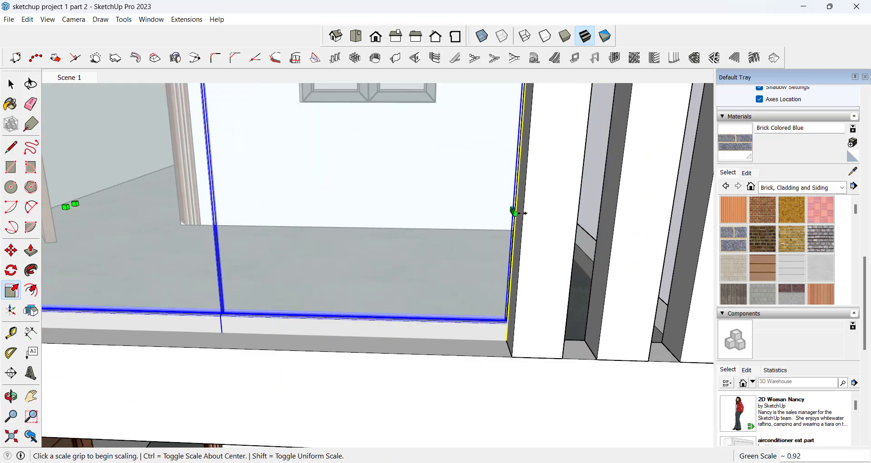
{"action": "scroll", "coordinate": [512, 215], "scroll_direction": "down", "scroll_amount": 4}
{"action": "key", "text": "space"}
Step: Copy the glass railing about 10' 2" outward, into the open space in front of the balcony
{"action": "middle_click_drag", "start_coordinate": [463, 224], "coordinate": [438, 272]}
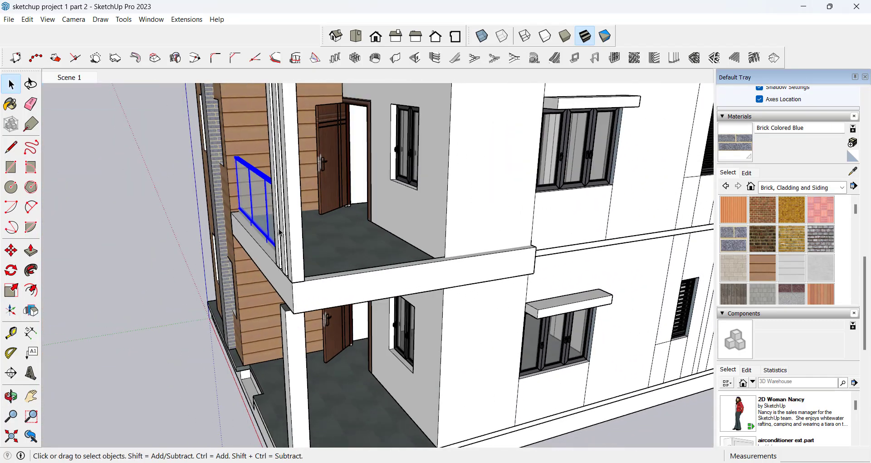
{"action": "scroll", "coordinate": [257, 231], "scroll_direction": "up", "scroll_amount": 4}
{"action": "middle_click_drag", "start_coordinate": [258, 234], "coordinate": [305, 216]}
{"action": "scroll", "coordinate": [243, 213], "scroll_direction": "up", "scroll_amount": 6}
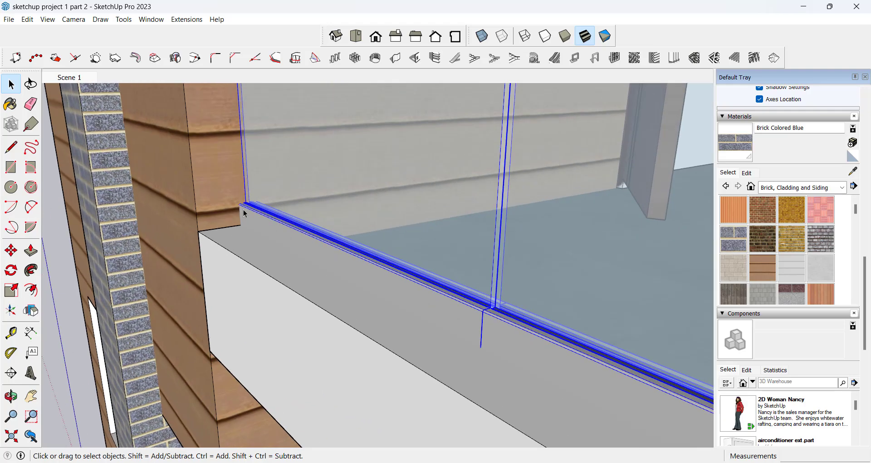
{"action": "scroll", "coordinate": [282, 195], "scroll_direction": "down", "scroll_amount": 10}
{"action": "key", "text": "m"}
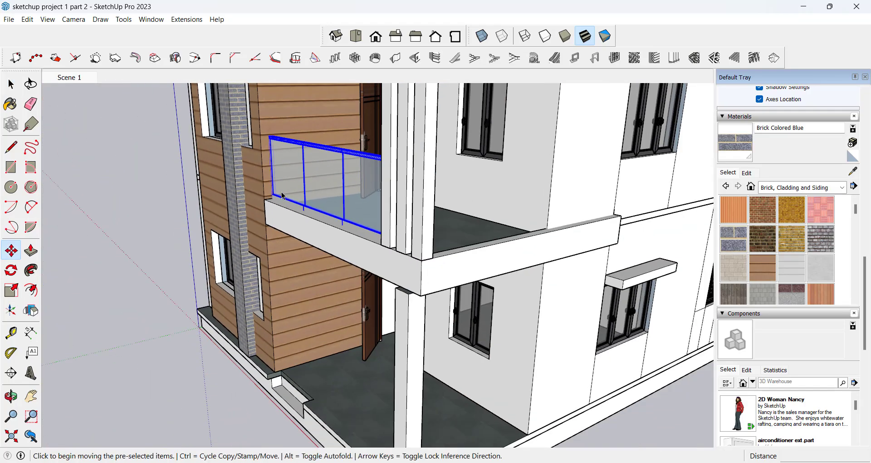
{"action": "left_click", "coordinate": [257, 208]}
{"action": "key", "text": "ctrl"}
{"action": "left_click", "coordinate": [164, 261]}
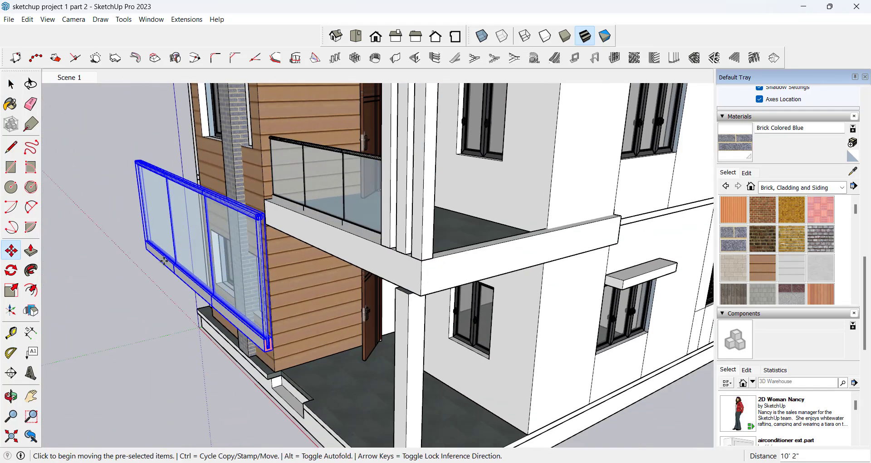
{"action": "key", "text": "q"}
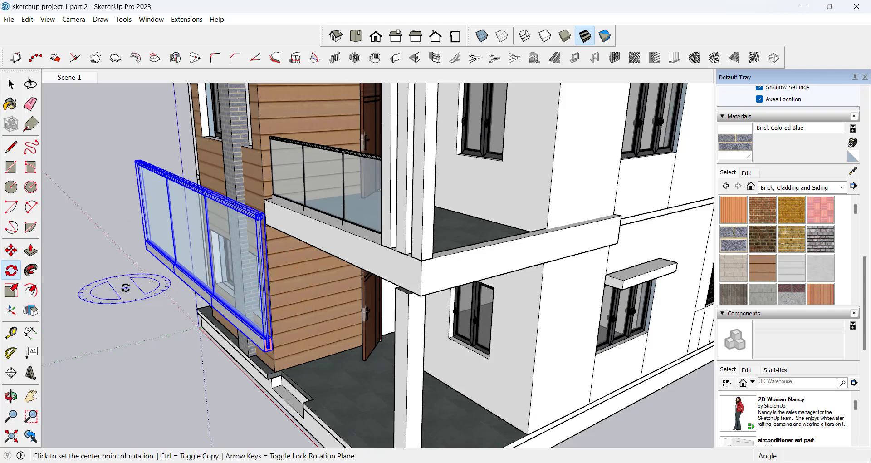
{"action": "left_click", "coordinate": [126, 287]}
{"action": "left_click", "coordinate": [148, 283]}
{"action": "left_click", "coordinate": [149, 274]}
{"action": "key", "text": "ctrl+z"}
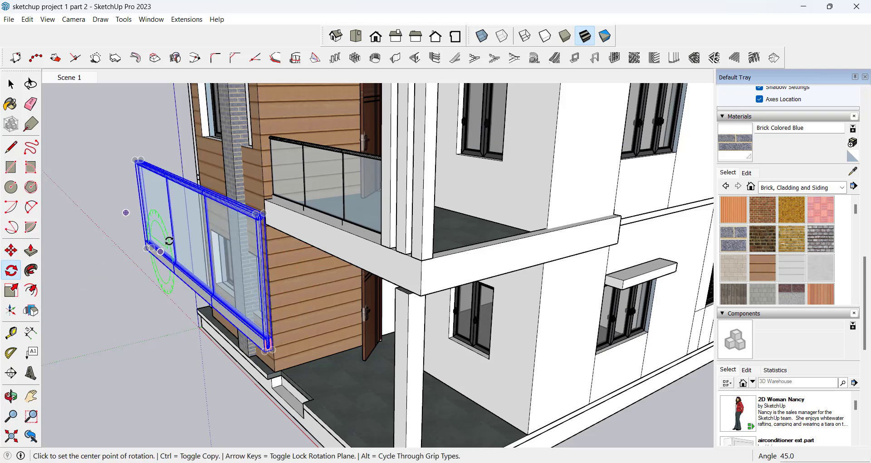
Step: Rotate the copied railing 90° about the vertical axis so that it runs parallel to the side of the house
{"action": "scroll", "coordinate": [138, 247], "scroll_direction": "up", "scroll_amount": 3}
{"action": "middle_click_drag", "start_coordinate": [136, 249], "coordinate": [163, 333]}
{"action": "scroll", "coordinate": [146, 197], "scroll_direction": "up", "scroll_amount": 2}
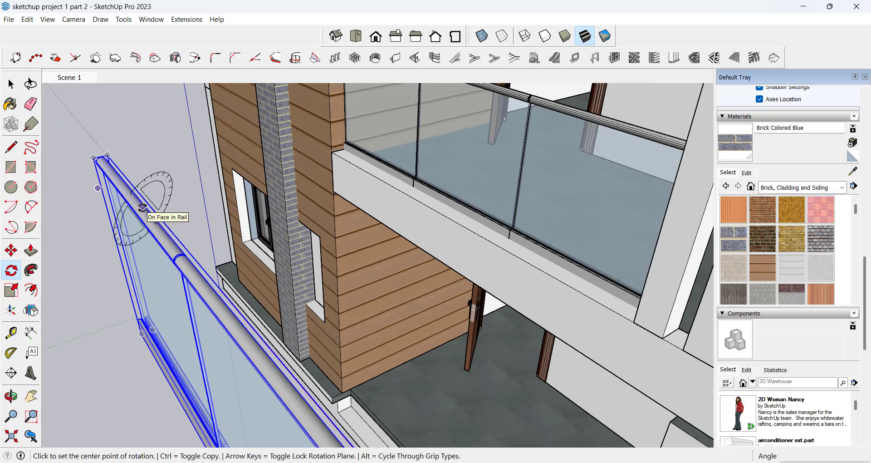
{"action": "scroll", "coordinate": [145, 208], "scroll_direction": "up", "scroll_amount": 5}
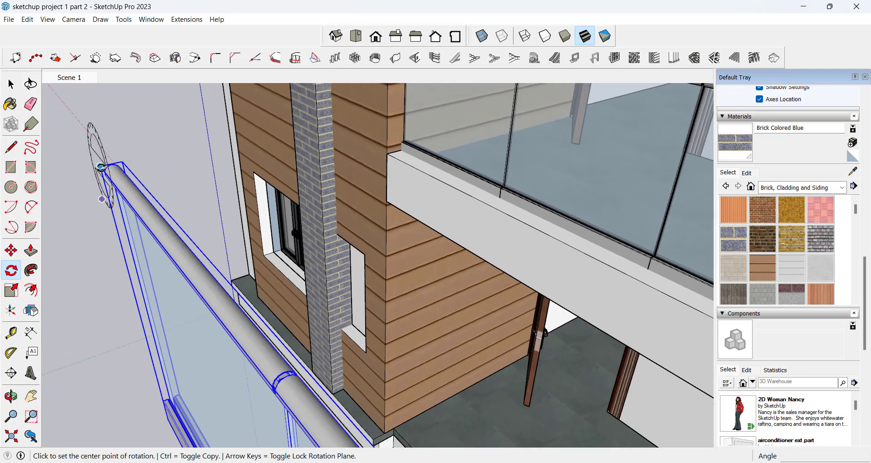
{"action": "scroll", "coordinate": [170, 148], "scroll_direction": "down", "scroll_amount": 5}
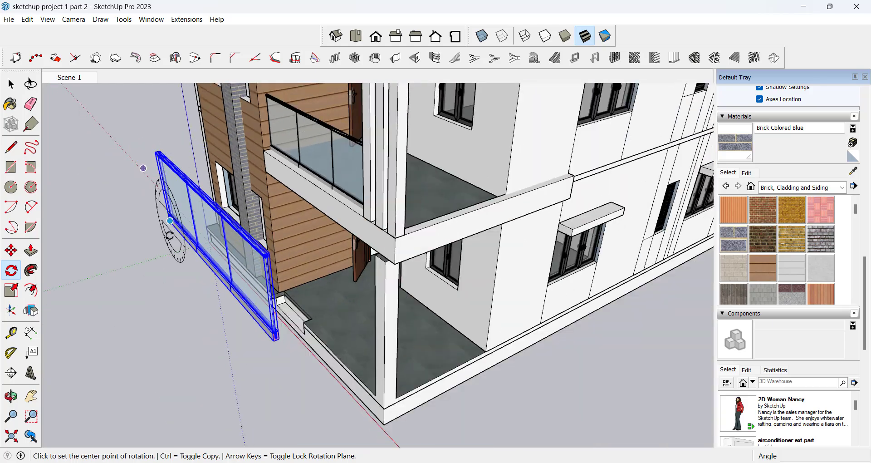
{"action": "scroll", "coordinate": [170, 254], "scroll_direction": "up", "scroll_amount": 2}
{"action": "middle_click_drag", "start_coordinate": [171, 278], "coordinate": [391, 291]}
{"action": "scroll", "coordinate": [382, 238], "scroll_direction": "down", "scroll_amount": 2}
{"action": "scroll", "coordinate": [382, 236], "scroll_direction": "down", "scroll_amount": 2}
{"action": "scroll", "coordinate": [159, 276], "scroll_direction": "up", "scroll_amount": 7}
{"action": "scroll", "coordinate": [313, 266], "scroll_direction": "down", "scroll_amount": 3}
{"action": "scroll", "coordinate": [415, 258], "scroll_direction": "up", "scroll_amount": 2}
{"action": "left_click", "coordinate": [392, 291]}
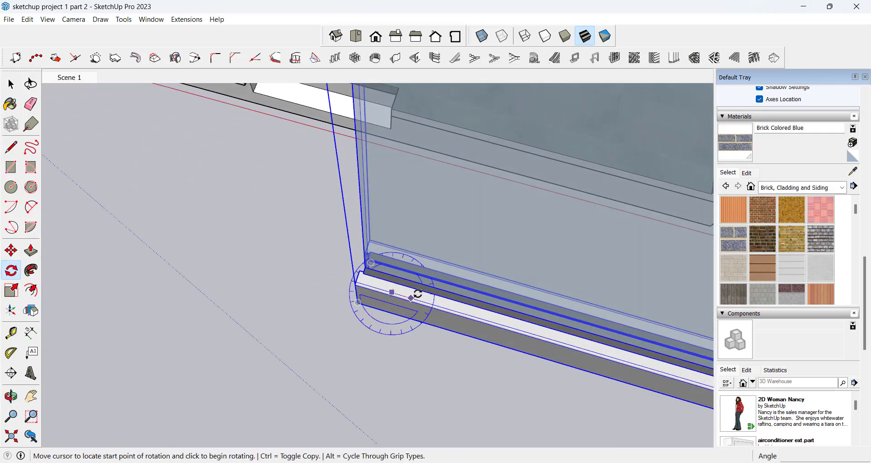
{"action": "left_click", "coordinate": [420, 295]}
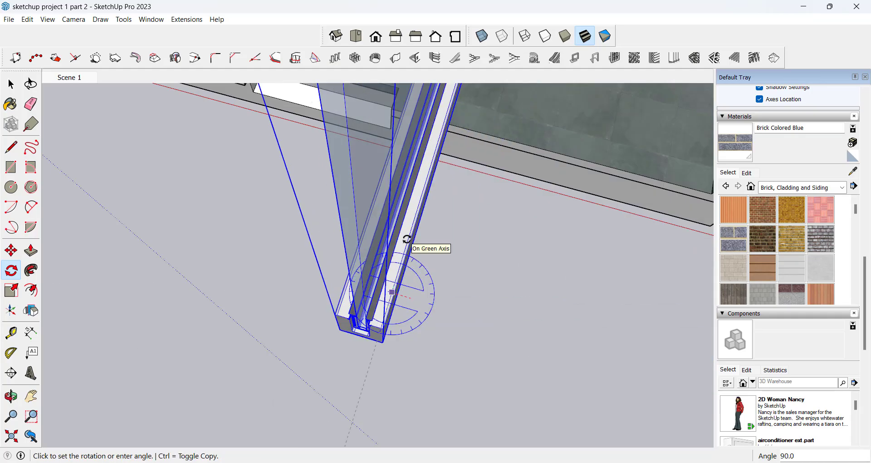
{"action": "left_click", "coordinate": [408, 240]}
{"action": "scroll", "coordinate": [303, 260], "scroll_direction": "down", "scroll_amount": 6}
{"action": "key", "text": "space"}
{"action": "left_click", "coordinate": [244, 303]}
{"action": "middle_click_drag", "start_coordinate": [243, 308], "coordinate": [234, 268]}
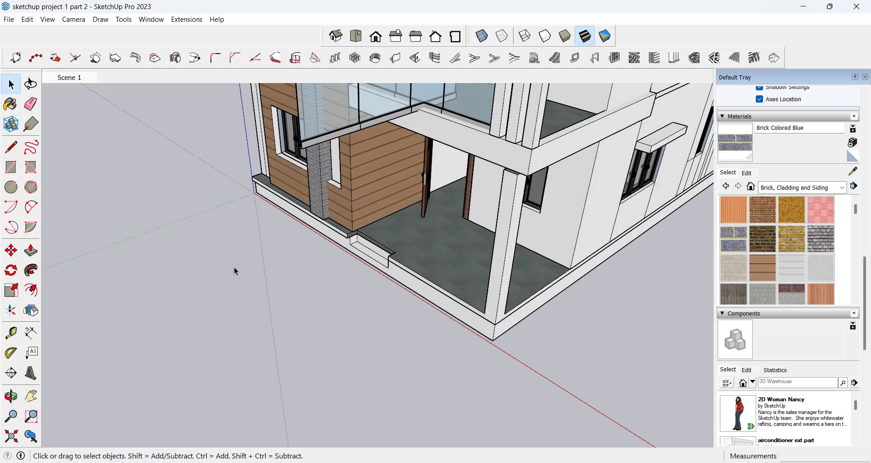
Step: Move the rotated railing by its lower end corner onto the side balcony fascia, next to the corner column
{"action": "scroll", "coordinate": [234, 269], "scroll_direction": "down", "scroll_amount": 3}
{"action": "scroll", "coordinate": [452, 200], "scroll_direction": "up", "scroll_amount": 2}
{"action": "middle_click_drag", "start_coordinate": [451, 200], "coordinate": [205, 118]}
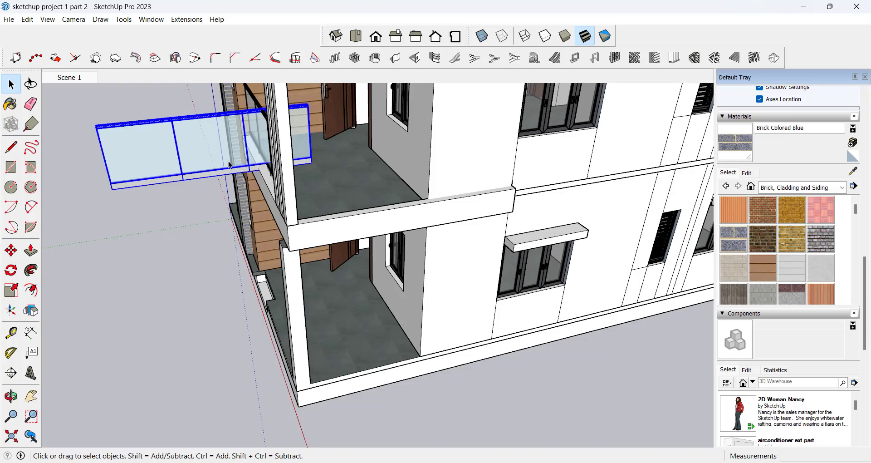
{"action": "key", "text": "m"}
{"action": "scroll", "coordinate": [108, 195], "scroll_direction": "up", "scroll_amount": 3}
{"action": "left_click", "coordinate": [117, 194]}
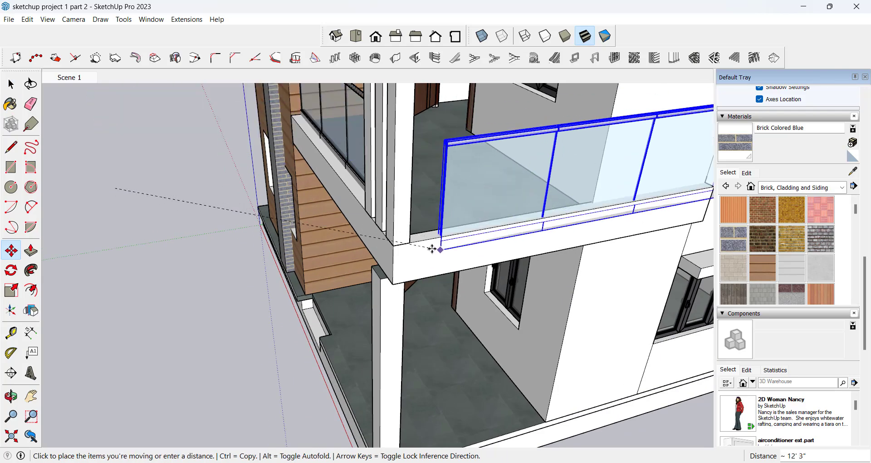
Step: Shift the side railing 2" inward from the outer edge of the balcony fascia
{"action": "middle_click_drag", "start_coordinate": [482, 225], "coordinate": [294, 276]}
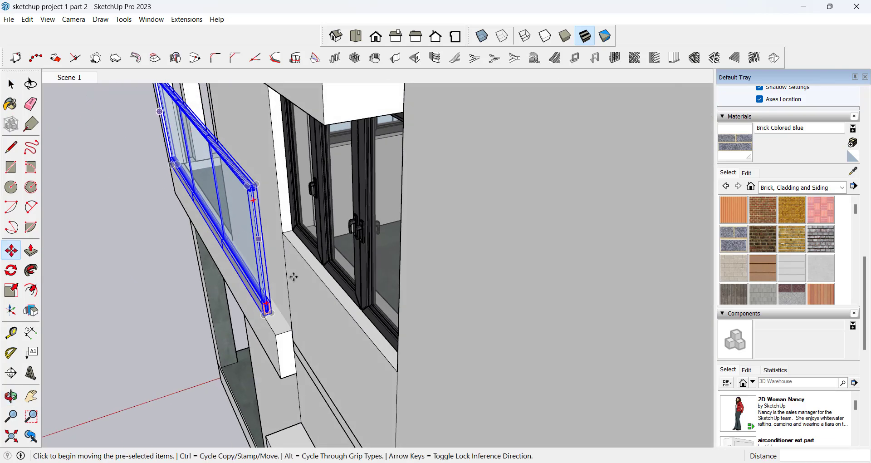
{"action": "scroll", "coordinate": [256, 315], "scroll_direction": "up", "scroll_amount": 5}
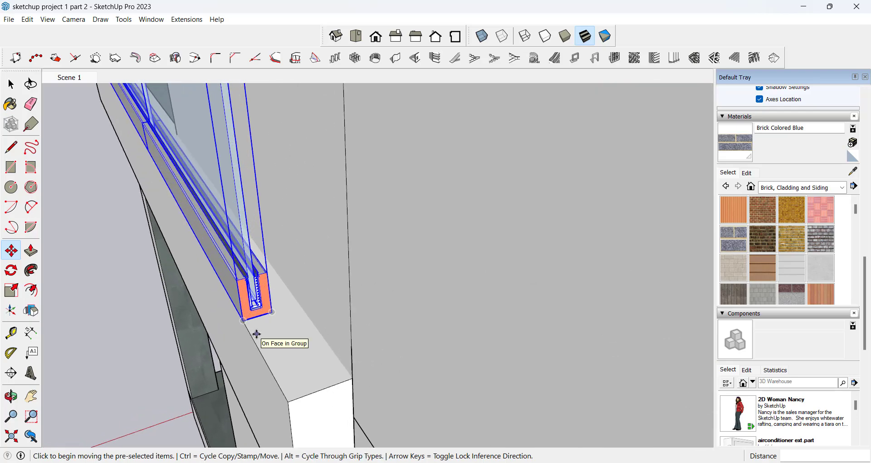
{"action": "left_click", "coordinate": [256, 334]}
{"action": "left_click", "coordinate": [276, 328]}
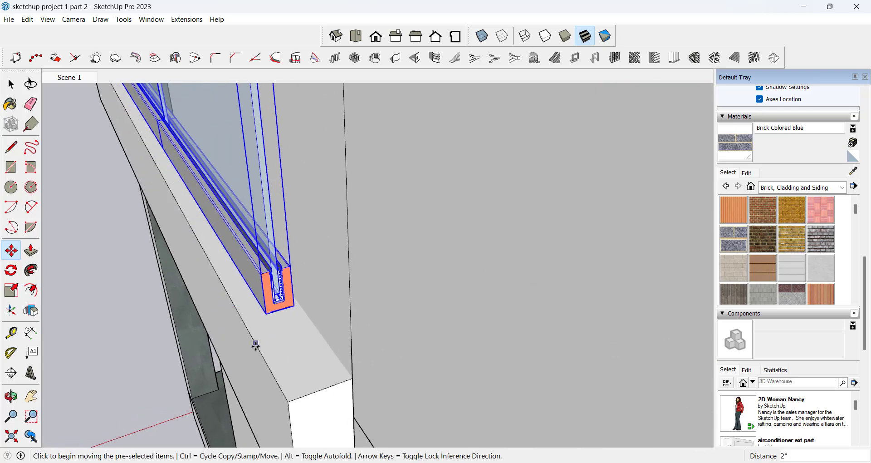
Step: Scale the side railing's length to 0.62 so that it ends at the corner of the upper-floor balcony wall
{"action": "middle_click_drag", "start_coordinate": [254, 345], "coordinate": [444, 335]}
{"action": "scroll", "coordinate": [499, 309], "scroll_direction": "down", "scroll_amount": 4}
{"action": "scroll", "coordinate": [499, 309], "scroll_direction": "down", "scroll_amount": 4}
{"action": "middle_click_drag", "start_coordinate": [346, 282], "coordinate": [457, 286]}
{"action": "key", "text": "s"}
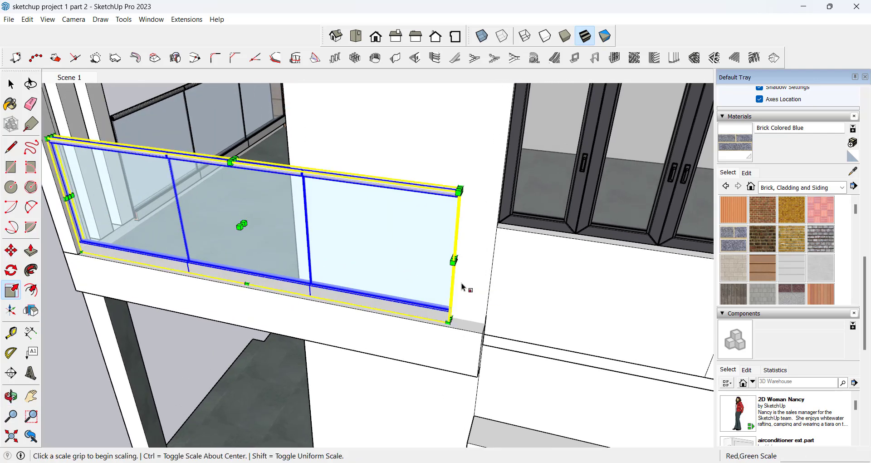
{"action": "scroll", "coordinate": [453, 261], "scroll_direction": "up", "scroll_amount": 3}
{"action": "left_click", "coordinate": [455, 260]}
{"action": "scroll", "coordinate": [456, 260], "scroll_direction": "down", "scroll_amount": 3}
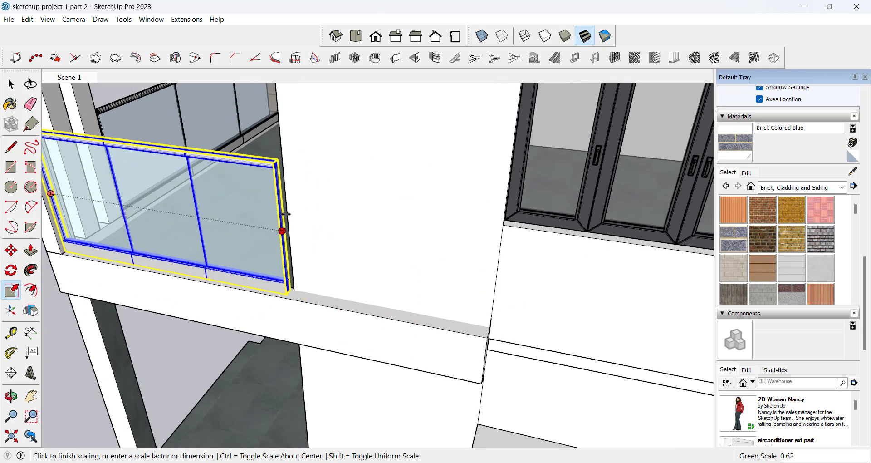
{"action": "left_click", "coordinate": [288, 214]}
{"action": "key", "text": "space"}
{"action": "left_click", "coordinate": [445, 203]}
Step: Examine both balcony railings and the front and side elevations of the house from several angles
{"action": "scroll", "coordinate": [495, 199], "scroll_direction": "down", "scroll_amount": 2}
{"action": "middle_click_drag", "start_coordinate": [517, 273], "coordinate": [490, 215]}
{"action": "scroll", "coordinate": [489, 207], "scroll_direction": "down", "scroll_amount": 3}
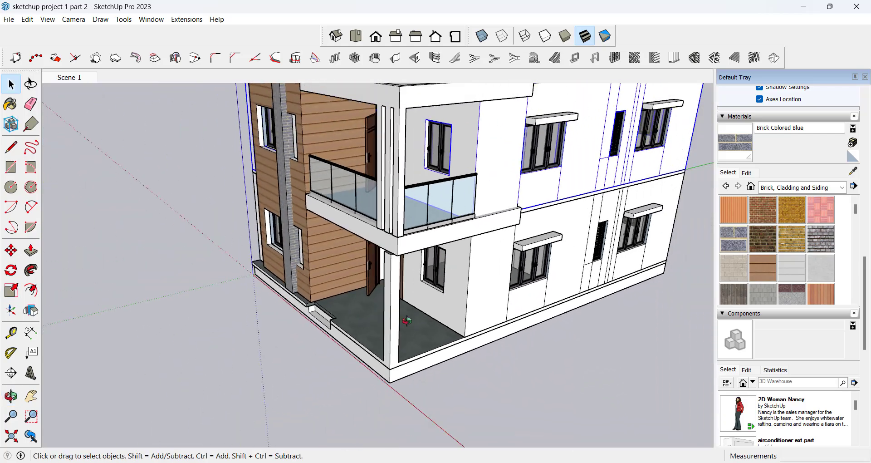
{"action": "scroll", "coordinate": [407, 320], "scroll_direction": "down", "scroll_amount": 3}
{"action": "middle_click_drag", "start_coordinate": [374, 346], "coordinate": [585, 325]}
{"action": "scroll", "coordinate": [352, 178], "scroll_direction": "up", "scroll_amount": 5}
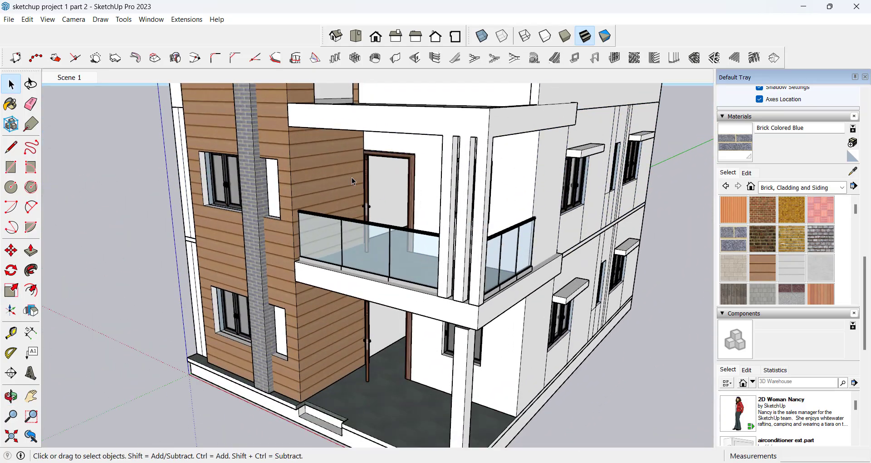
{"action": "middle_click_drag", "start_coordinate": [352, 178], "coordinate": [75, 272]}
{"action": "scroll", "coordinate": [172, 254], "scroll_direction": "down", "scroll_amount": 3}
{"action": "middle_click_drag", "start_coordinate": [542, 195], "coordinate": [549, 119]}
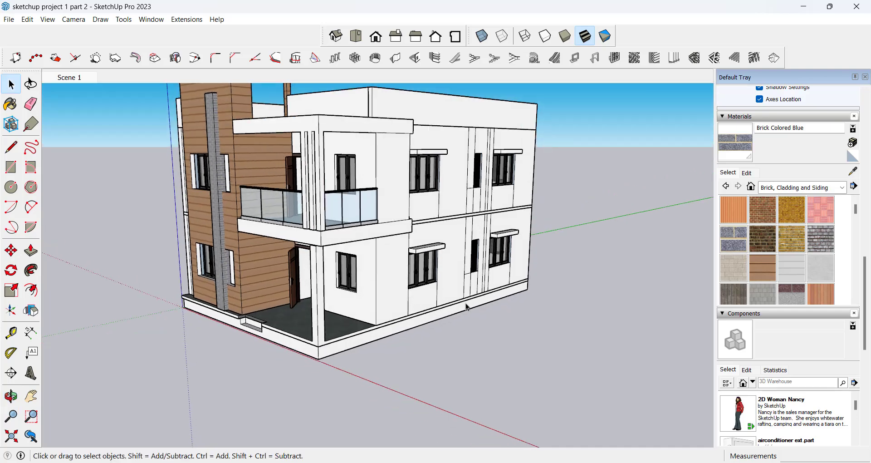
{"action": "scroll", "coordinate": [467, 307], "scroll_direction": "down", "scroll_amount": 3}
{"action": "middle_click_drag", "start_coordinate": [499, 185], "coordinate": [524, 145]}
{"action": "scroll", "coordinate": [379, 222], "scroll_direction": "up", "scroll_amount": 4}
{"action": "middle_click_drag", "start_coordinate": [387, 250], "coordinate": [436, 191]}
{"action": "scroll", "coordinate": [469, 117], "scroll_direction": "down", "scroll_amount": 2}
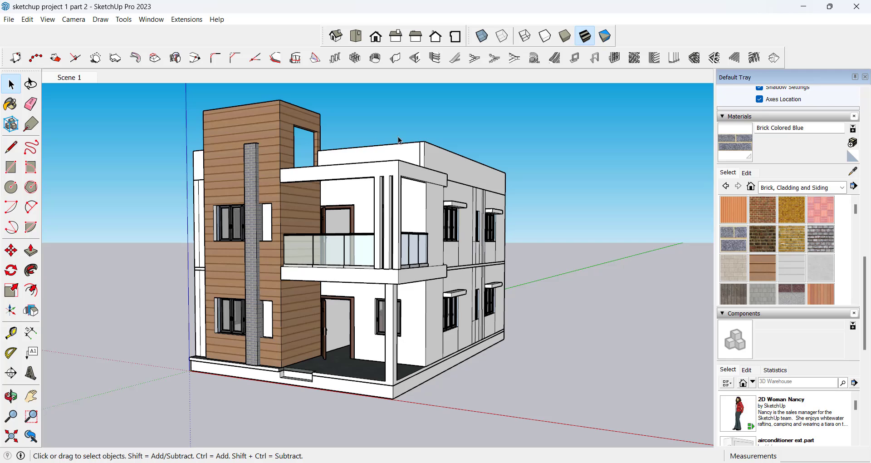
{"action": "middle_click_drag", "start_coordinate": [397, 341], "coordinate": [292, 262]}
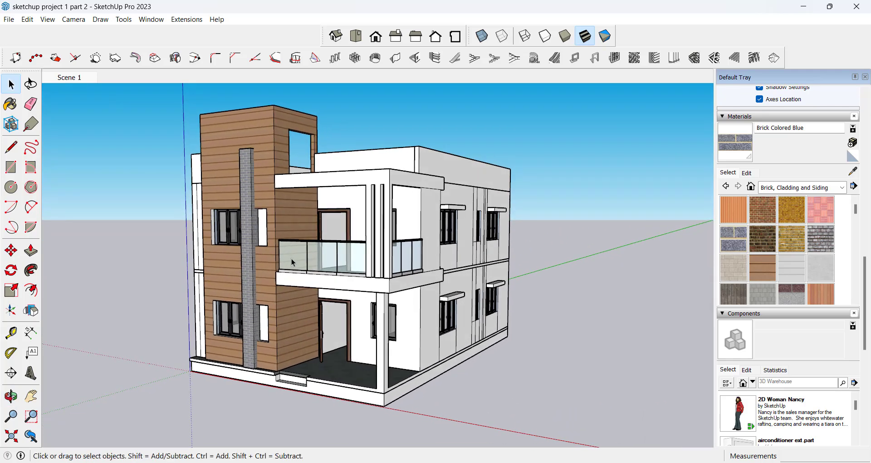
{"action": "left_click", "coordinate": [290, 222]}
{"action": "left_click", "coordinate": [405, 122]}
{"action": "mouse_move", "coordinate": [326, 241]}
{"action": "middle_mouse_down"}
{"action": "mouse_move", "coordinate": [327, 230]}
{"action": "mouse_move", "coordinate": [332, 253]}
{"action": "middle_mouse_up"}
{"action": "scroll", "coordinate": [469, 222], "scroll_direction": "down", "scroll_amount": 1}
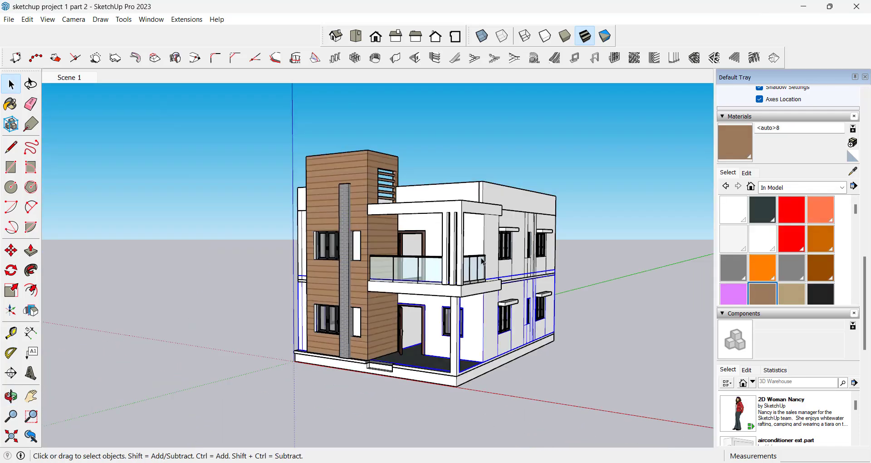
Step: Paint the upper-floor wall behind the balcony and its side return with the brown <auto>8 material
{"action": "scroll", "coordinate": [474, 233], "scroll_direction": "up", "scroll_amount": 6}
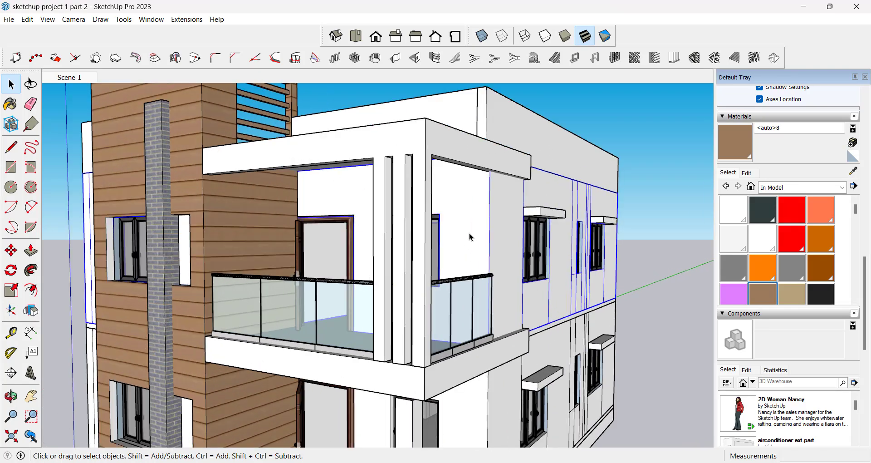
{"action": "double_click", "coordinate": [470, 237]}
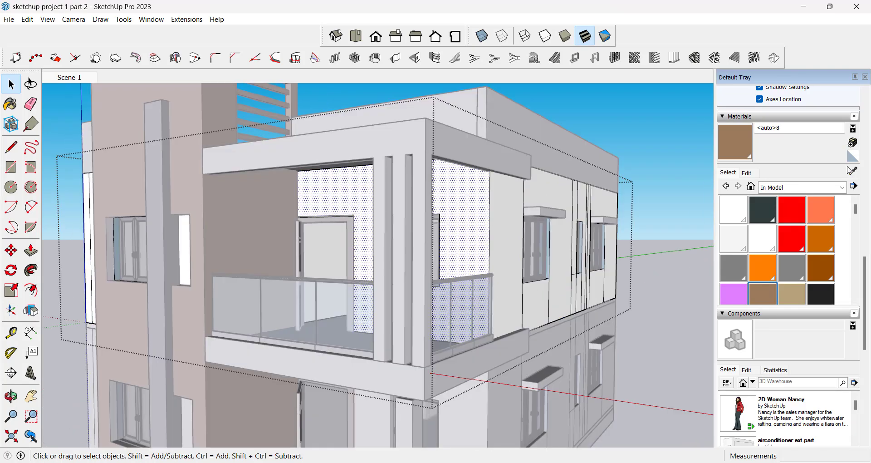
{"action": "left_click", "coordinate": [731, 130]}
{"action": "left_click", "coordinate": [463, 224]}
{"action": "scroll", "coordinate": [494, 189], "scroll_direction": "up", "scroll_amount": 3}
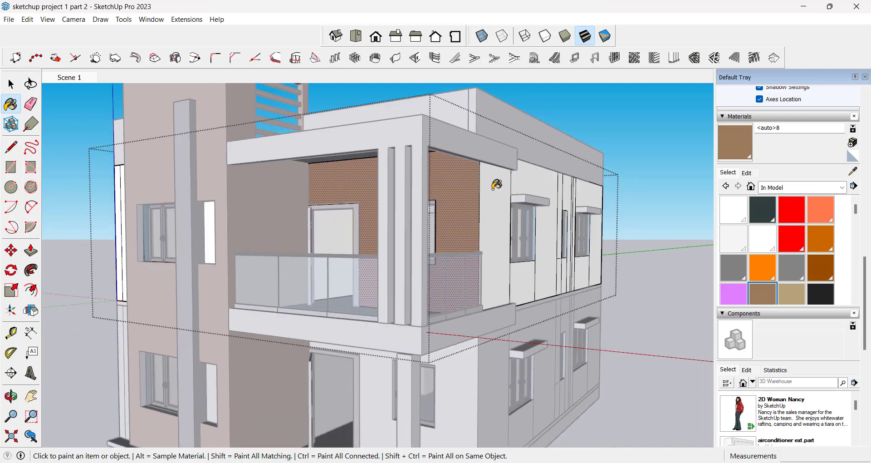
{"action": "scroll", "coordinate": [503, 154], "scroll_direction": "down", "scroll_amount": 3}
{"action": "scroll", "coordinate": [474, 328], "scroll_direction": "up", "scroll_amount": 2}
{"action": "key", "text": "space"}
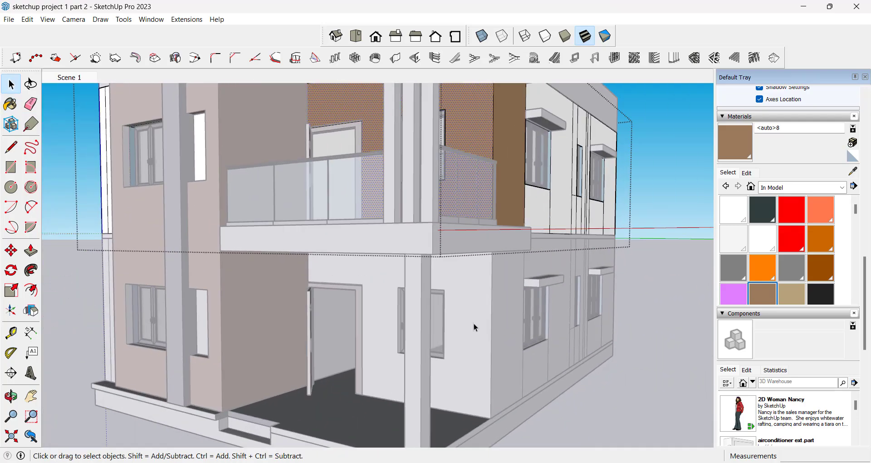
Step: Paint the ground-floor porch wall and its side return with the brown <auto>8 material, and leave the wall group
{"action": "left_click", "coordinate": [475, 301]}
{"action": "double_click", "coordinate": [476, 304]}
{"action": "left_click", "coordinate": [737, 143]}
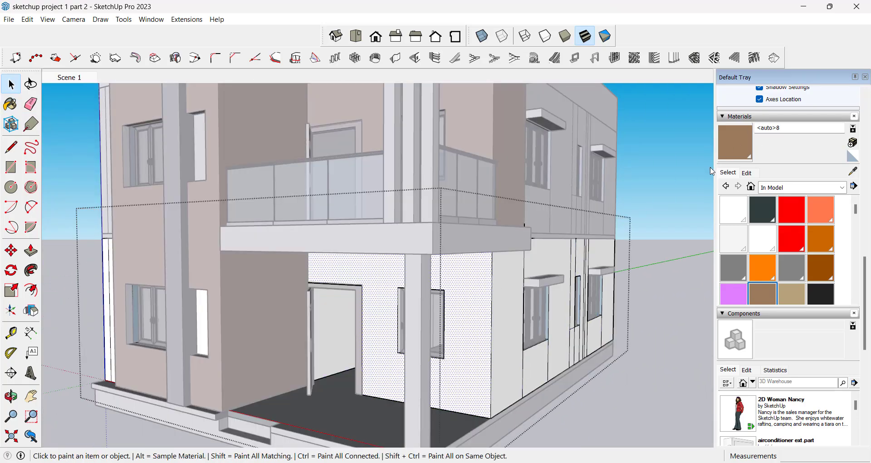
{"action": "left_click", "coordinate": [473, 317]}
{"action": "left_click", "coordinate": [509, 290]}
{"action": "scroll", "coordinate": [505, 291], "scroll_direction": "down", "scroll_amount": 3}
{"action": "key", "text": "space"}
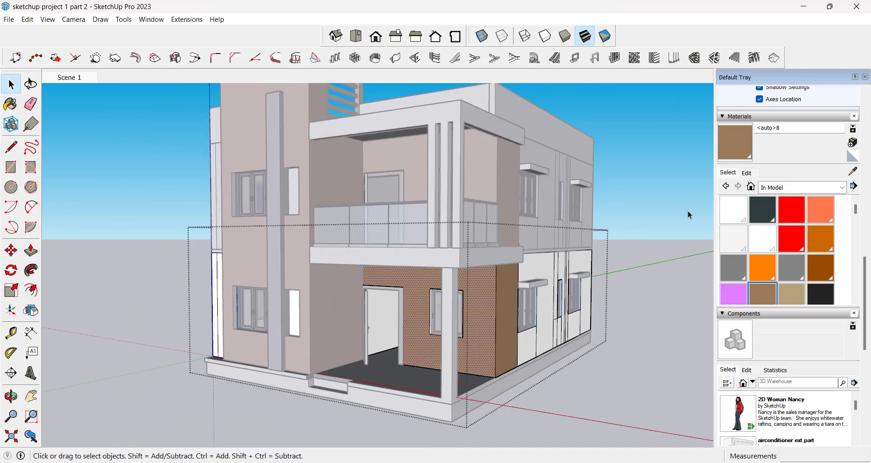
{"action": "left_click", "coordinate": [687, 211]}
Step: Draw a large ground rectangle about 242' 7" by 218' 7" on the ground plane around the house
{"action": "scroll", "coordinate": [585, 265], "scroll_direction": "down", "scroll_amount": 3}
{"action": "middle_click_drag", "start_coordinate": [521, 287], "coordinate": [465, 228]}
{"action": "scroll", "coordinate": [470, 225], "scroll_direction": "up", "scroll_amount": 2}
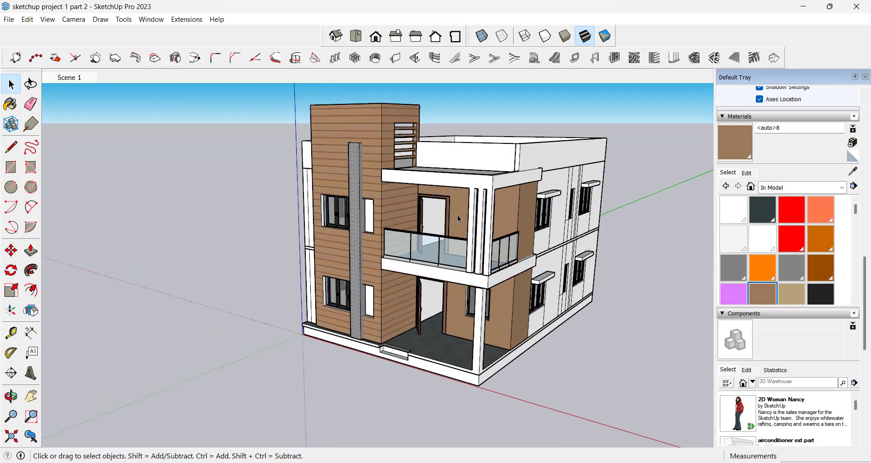
{"action": "scroll", "coordinate": [458, 216], "scroll_direction": "down", "scroll_amount": 3}
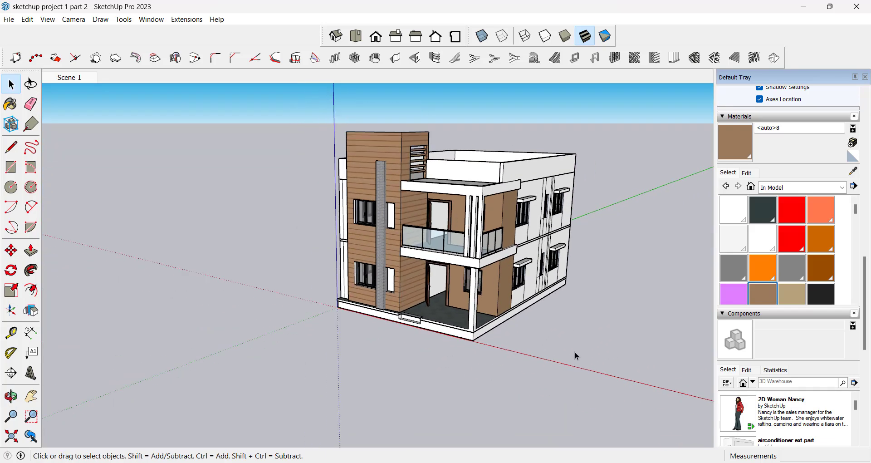
{"action": "scroll", "coordinate": [390, 255], "scroll_direction": "down", "scroll_amount": 4}
{"action": "middle_click_drag", "start_coordinate": [392, 256], "coordinate": [418, 339]}
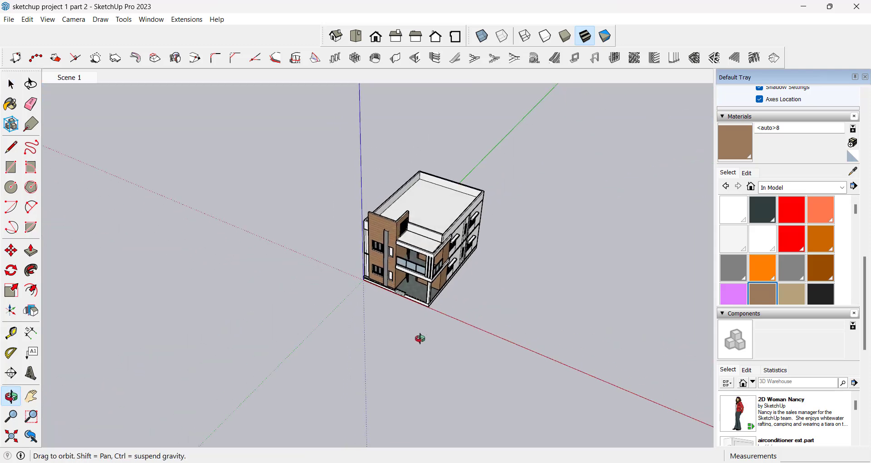
{"action": "scroll", "coordinate": [422, 294], "scroll_direction": "down", "scroll_amount": 4}
{"action": "left_click", "coordinate": [11, 167]}
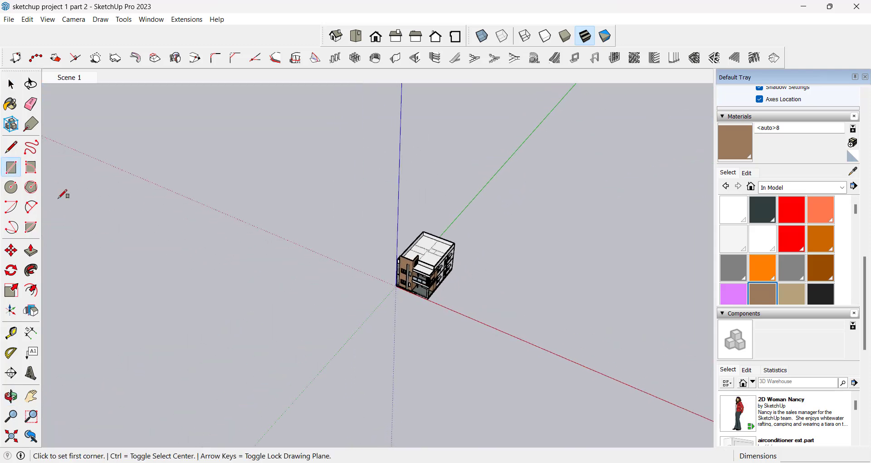
{"action": "left_click", "coordinate": [231, 295]}
{"action": "left_click", "coordinate": [614, 249]}
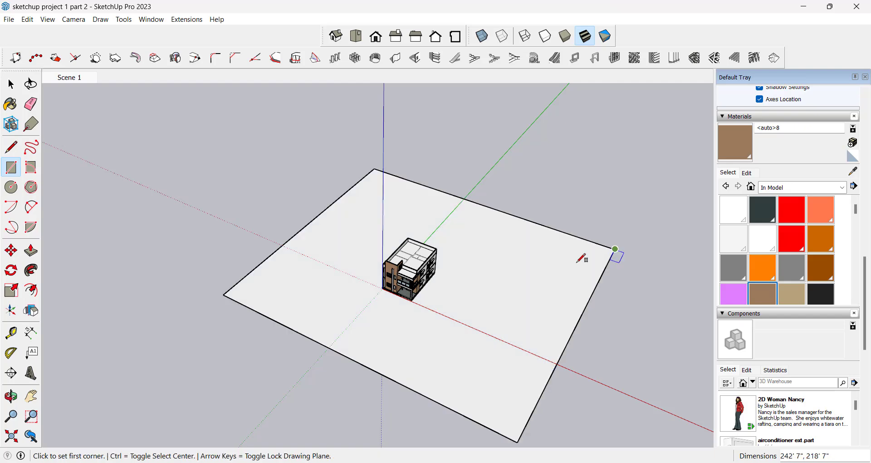
{"action": "key", "text": "space"}
Step: Draw a smaller plot rectangle on the ground face, enclosing the house with a margin on all sides
{"action": "middle_click_drag", "start_coordinate": [439, 259], "coordinate": [441, 209]}
{"action": "scroll", "coordinate": [442, 317], "scroll_direction": "up", "scroll_amount": 5}
{"action": "middle_click_drag", "start_coordinate": [479, 323], "coordinate": [182, 195]}
{"action": "key", "text": "r"}
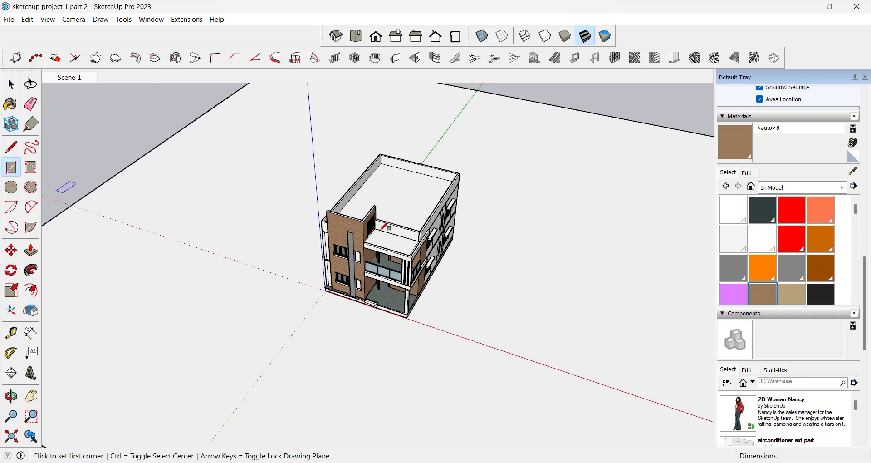
{"action": "middle_click_drag", "start_coordinate": [64, 186], "coordinate": [324, 172]}
{"action": "left_click", "coordinate": [306, 152]}
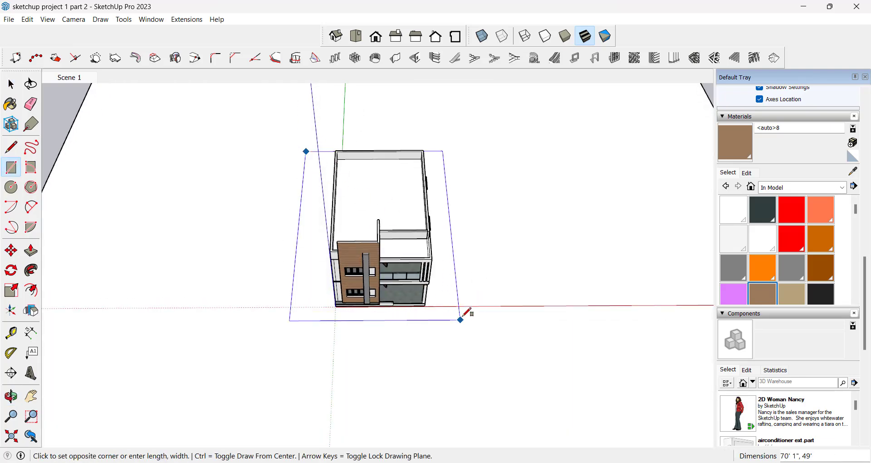
{"action": "left_click", "coordinate": [472, 327]}
{"action": "scroll", "coordinate": [435, 305], "scroll_direction": "up", "scroll_amount": 3}
{"action": "key", "text": "space"}
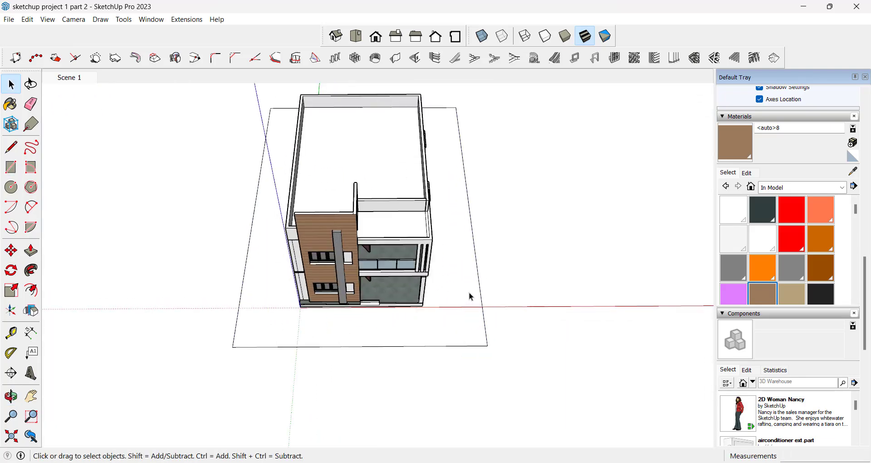
Step: Offset the plot rectangle outward by 6 to outline the compound wall's thickness
{"action": "left_click", "coordinate": [483, 293]}
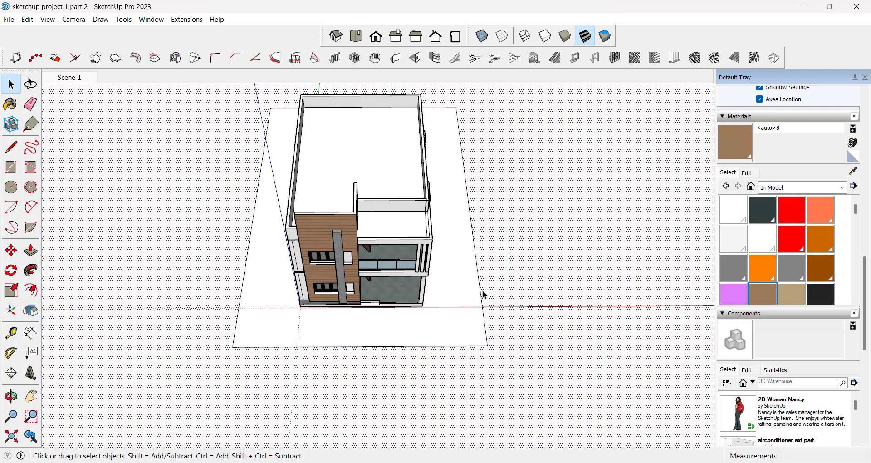
{"action": "key", "text": "f"}
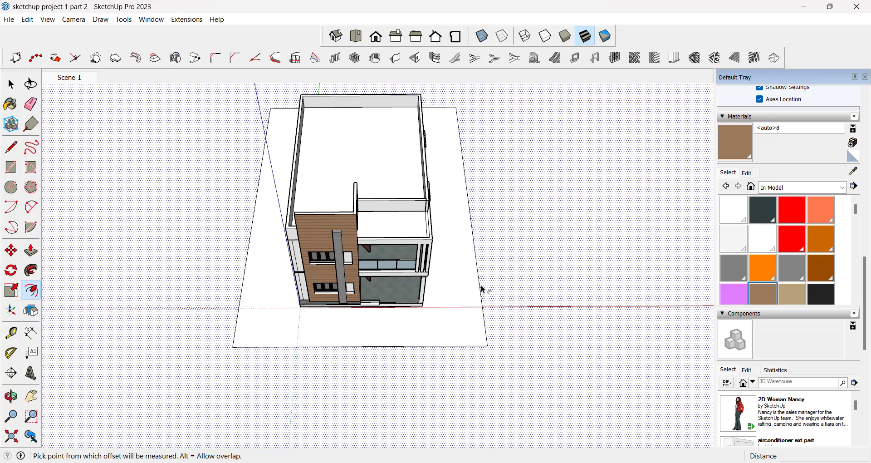
{"action": "key", "text": "Escape"}
{"action": "left_click", "coordinate": [476, 272]}
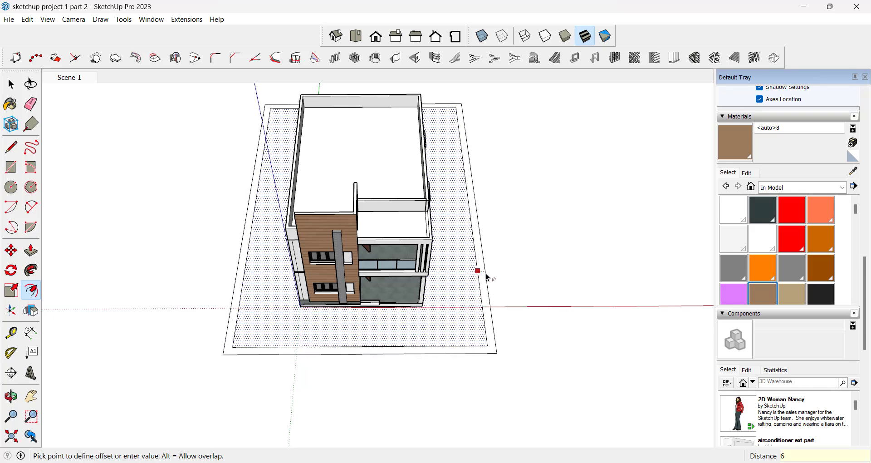
{"action": "type", "text": "6"}
{"action": "key", "text": "Return"}
{"action": "key", "text": "space"}
Step: Push/Pull the narrow border strip up to form a compound wall 5' high around the plot
{"action": "scroll", "coordinate": [463, 329], "scroll_direction": "up", "scroll_amount": 5}
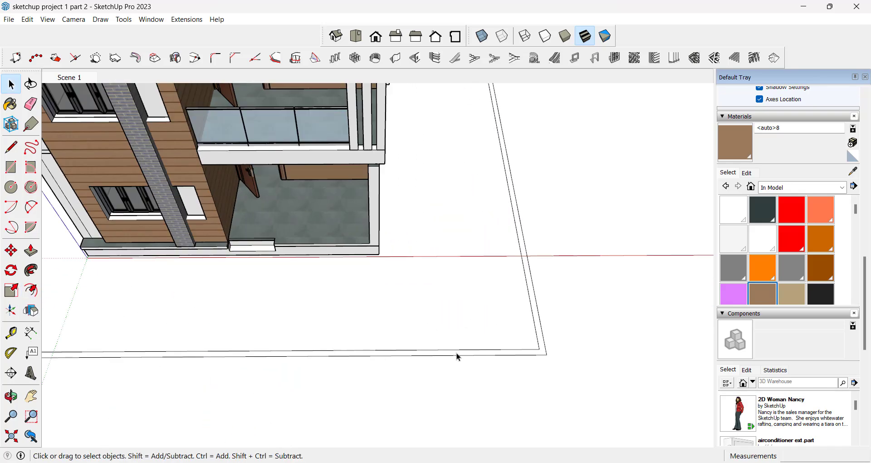
{"action": "scroll", "coordinate": [457, 353], "scroll_direction": "up", "scroll_amount": 3}
{"action": "key", "text": "p"}
{"action": "left_click", "coordinate": [456, 353]}
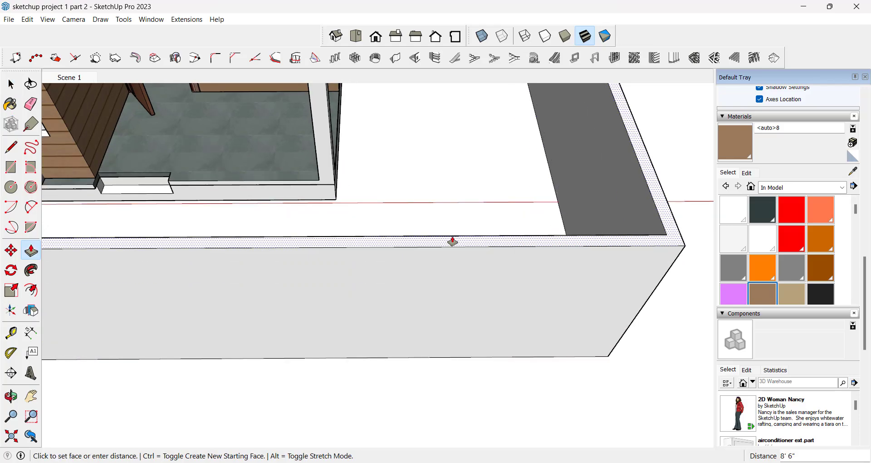
{"action": "scroll", "coordinate": [452, 241], "scroll_direction": "down", "scroll_amount": 5}
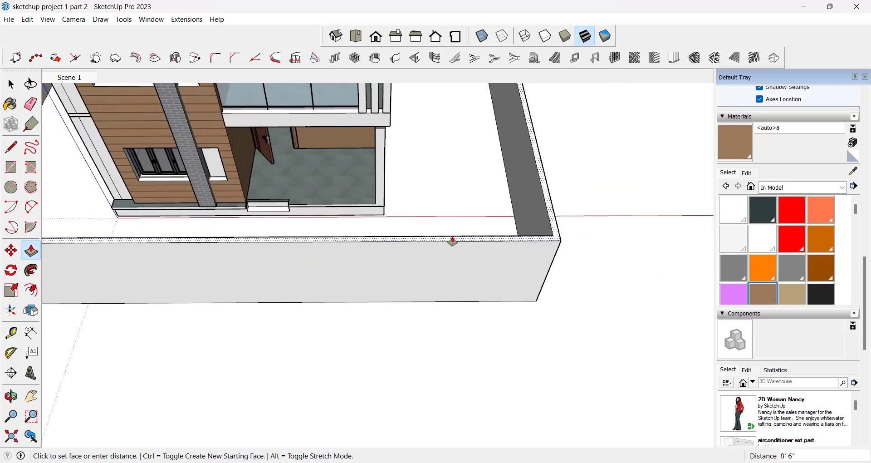
{"action": "middle_click_drag", "start_coordinate": [433, 239], "coordinate": [348, 30]}
{"action": "middle_click_drag", "start_coordinate": [407, 186], "coordinate": [418, 272]}
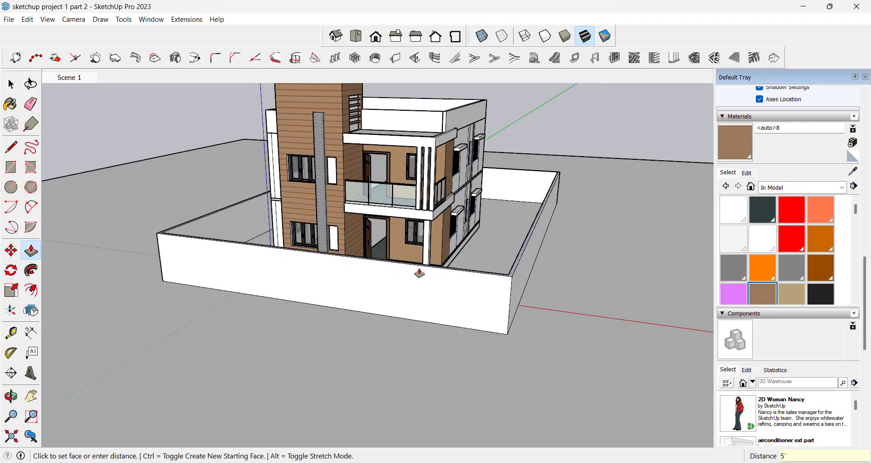
{"action": "key", "text": "Return"}
{"action": "key", "text": "space"}
Step: Draw a gate-opening rectangle on the front compound wall, from its bottom edge to the upper corner on the porch side
{"action": "middle_click_drag", "start_coordinate": [408, 308], "coordinate": [439, 391]}
{"action": "scroll", "coordinate": [526, 314], "scroll_direction": "up", "scroll_amount": 4}
{"action": "left_click", "coordinate": [453, 331]}
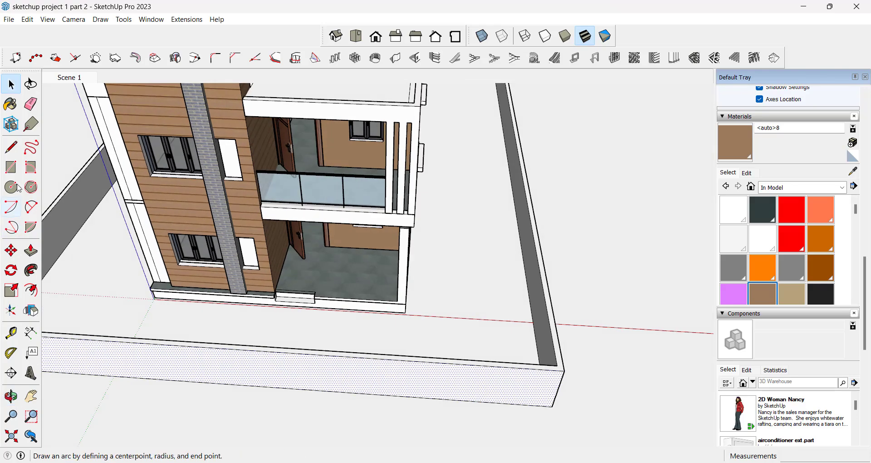
{"action": "left_click", "coordinate": [11, 167]}
{"action": "middle_click_drag", "start_coordinate": [421, 358], "coordinate": [431, 301]}
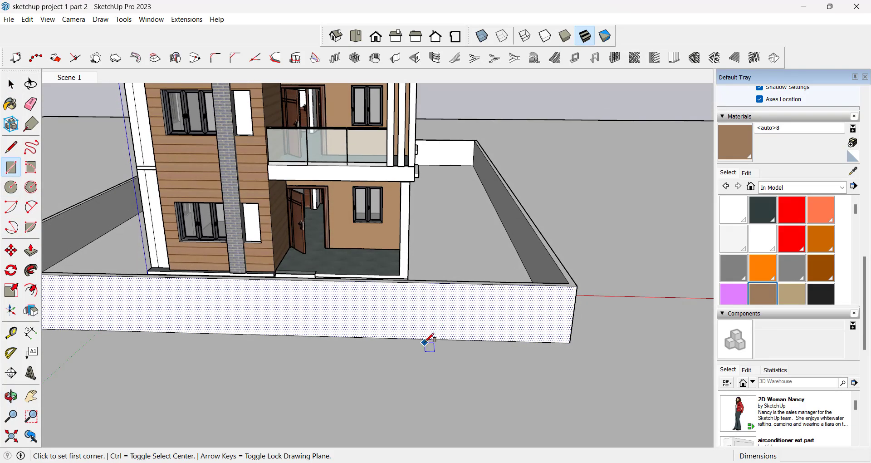
{"action": "left_click", "coordinate": [425, 340]}
{"action": "scroll", "coordinate": [584, 285], "scroll_direction": "up", "scroll_amount": 3}
{"action": "left_click", "coordinate": [573, 286]}
{"action": "key", "text": "space"}
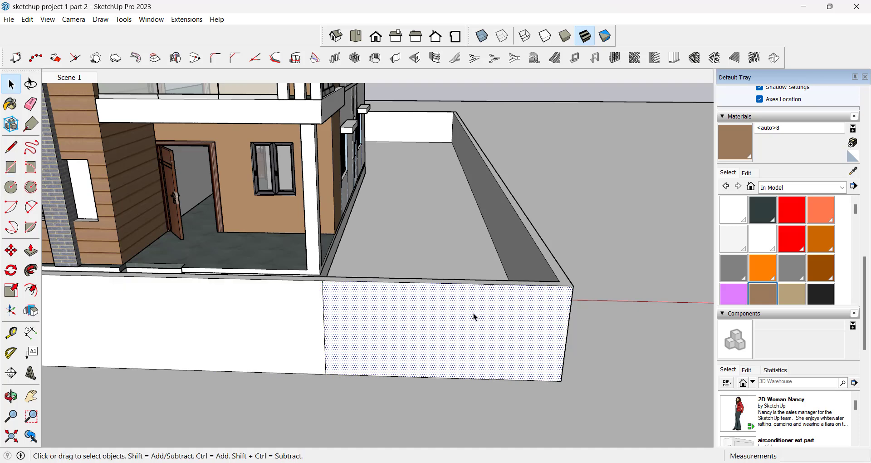
Step: Push the gate-opening face back through the thickness of the front compound wall
{"action": "key", "text": "p"}
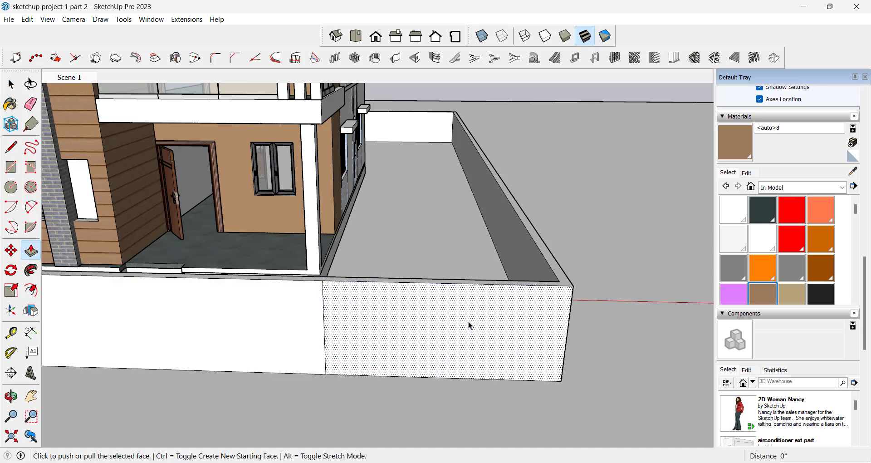
{"action": "left_click", "coordinate": [467, 323]}
{"action": "left_click", "coordinate": [467, 262]}
{"action": "key", "text": "space"}
{"action": "left_click", "coordinate": [478, 299]}
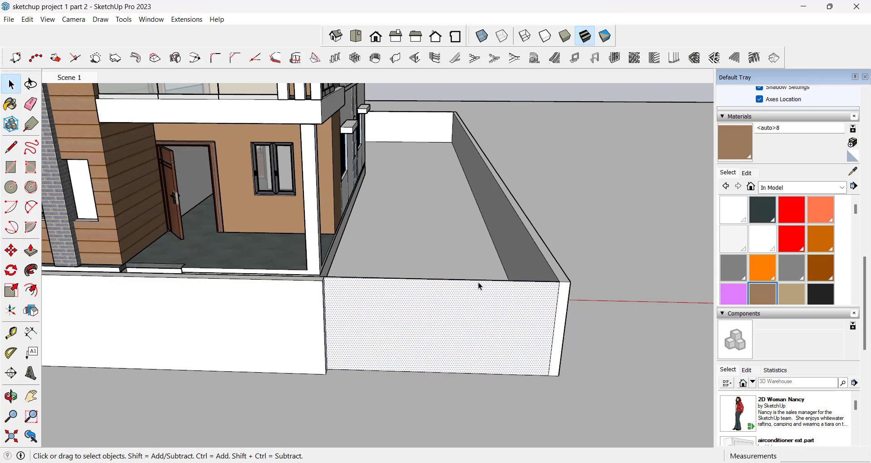
{"action": "key", "text": "p"}
{"action": "left_click", "coordinate": [475, 294]}
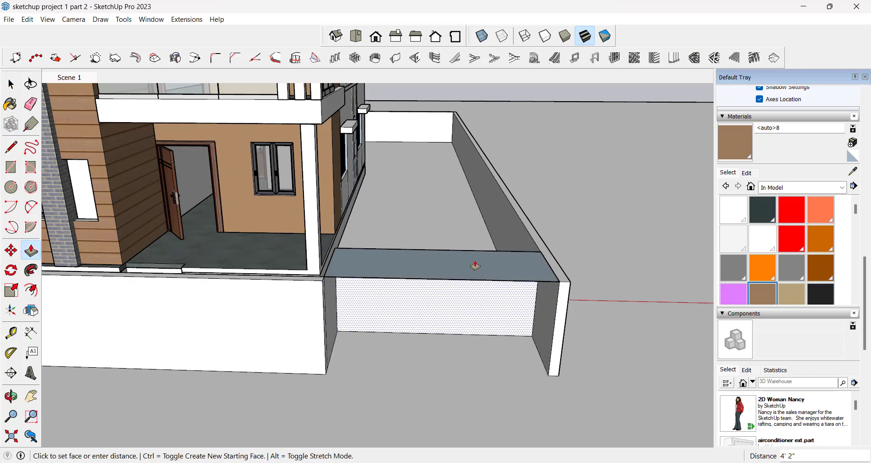
{"action": "key", "text": "Escape"}
{"action": "key", "text": "space"}
Step: Delete the remaining face in the gate opening so the front compound wall is open there
{"action": "left_click", "coordinate": [438, 298]}
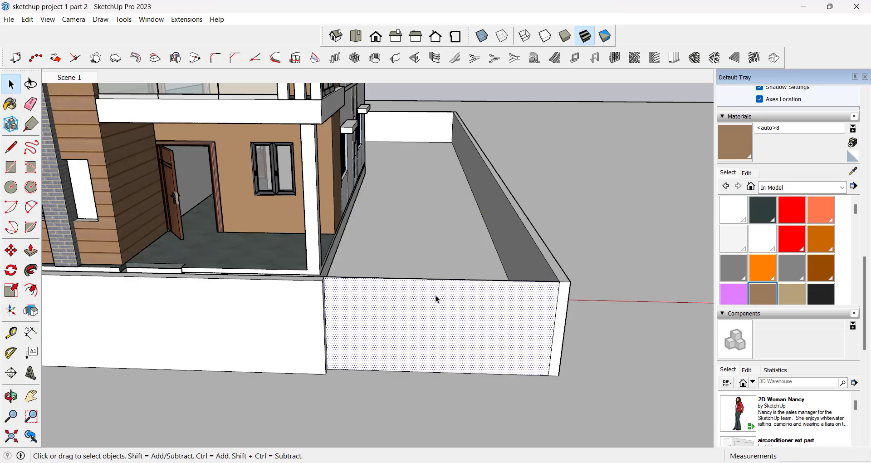
{"action": "key", "text": "Delete"}
{"action": "mouse_move", "coordinate": [435, 298]}
{"action": "middle_mouse_down"}
{"action": "mouse_move", "coordinate": [346, 339]}
{"action": "mouse_move", "coordinate": [396, 279]}
{"action": "mouse_move", "coordinate": [422, 307]}
{"action": "middle_mouse_up"}
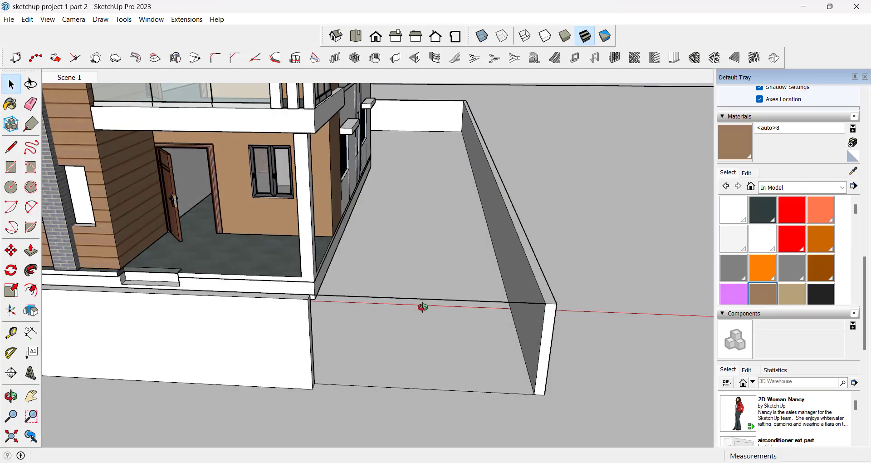
{"action": "scroll", "coordinate": [436, 272], "scroll_direction": "down", "scroll_amount": 5}
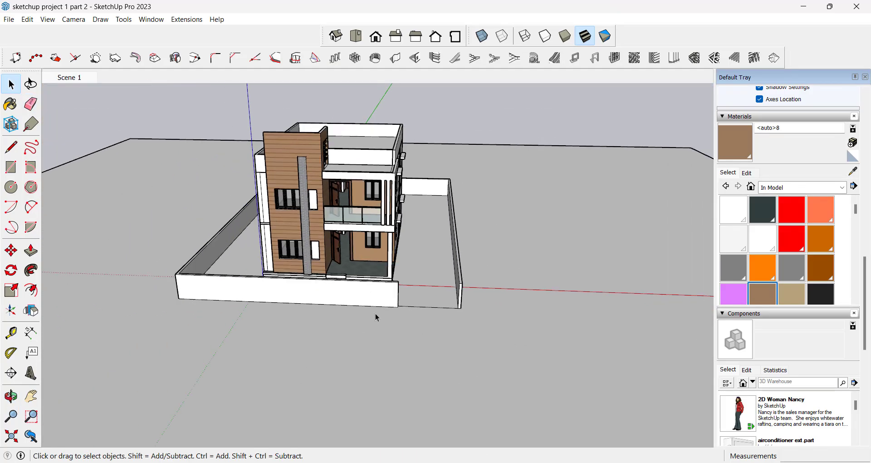
{"action": "scroll", "coordinate": [315, 307], "scroll_direction": "up", "scroll_amount": 5}
{"action": "triple_click", "coordinate": [319, 303]}
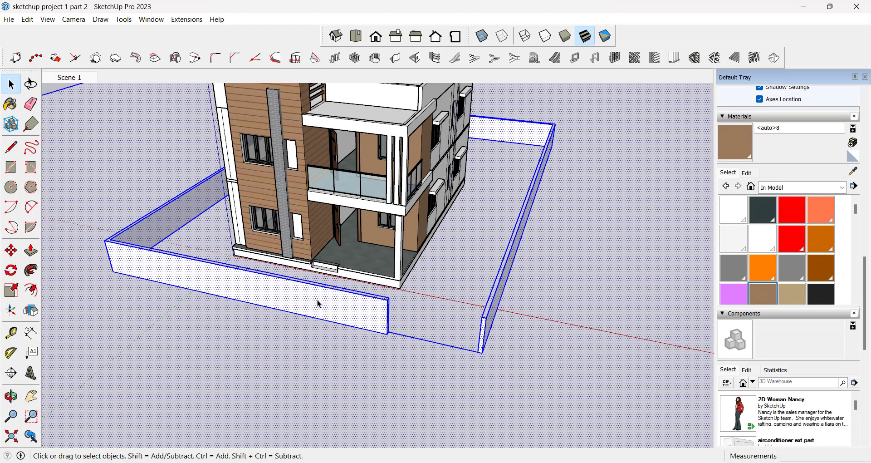
{"action": "middle_click_drag", "start_coordinate": [319, 303], "coordinate": [325, 248]}
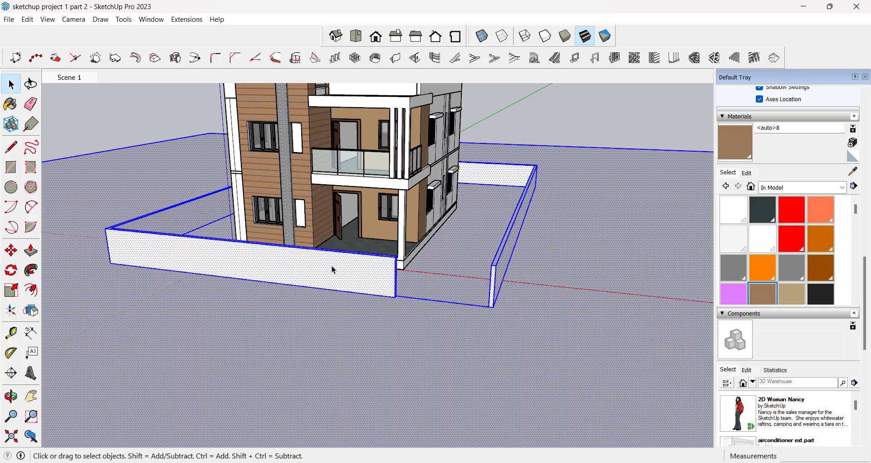
{"action": "scroll", "coordinate": [334, 269], "scroll_direction": "down", "scroll_amount": 3}
{"action": "middle_click_drag", "start_coordinate": [330, 268], "coordinate": [270, 293]}
{"action": "scroll", "coordinate": [395, 287], "scroll_direction": "up", "scroll_amount": 3}
Step: Select the ground face inside the compound wall and show the Landscaping, Fencing and Vegetation materials
{"action": "left_click", "coordinate": [393, 283]}
{"action": "scroll", "coordinate": [283, 281], "scroll_direction": "up", "scroll_amount": 4}
{"action": "middle_click_drag", "start_coordinate": [322, 282], "coordinate": [483, 307]}
{"action": "scroll", "coordinate": [484, 307], "scroll_direction": "down", "scroll_amount": 4}
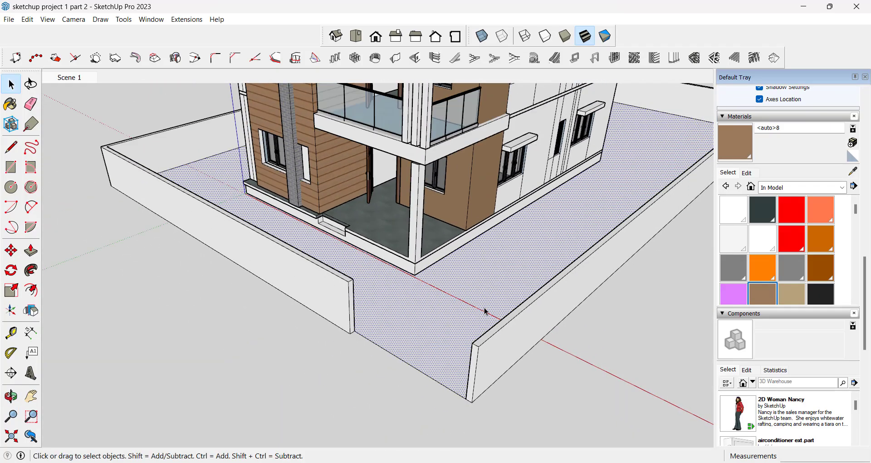
{"action": "scroll", "coordinate": [790, 277], "scroll_direction": "down", "scroll_amount": 2}
{"action": "scroll", "coordinate": [791, 277], "scroll_direction": "up", "scroll_amount": 2}
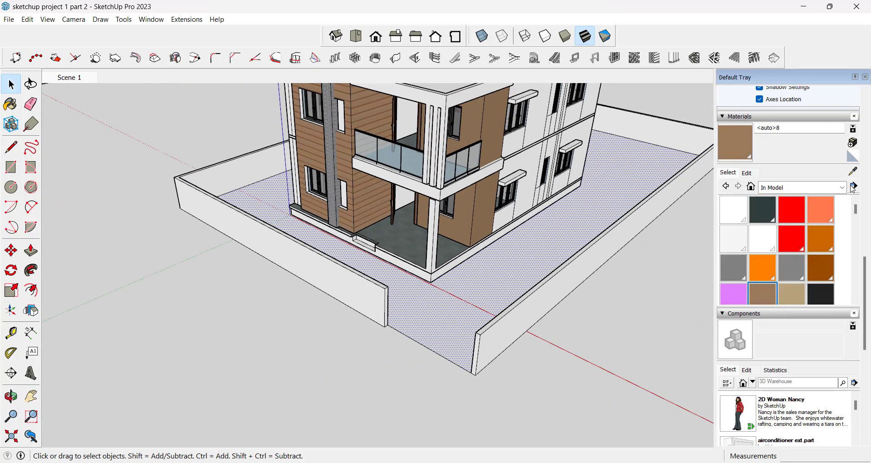
{"action": "left_click", "coordinate": [842, 187]}
{"action": "left_click", "coordinate": [807, 282]}
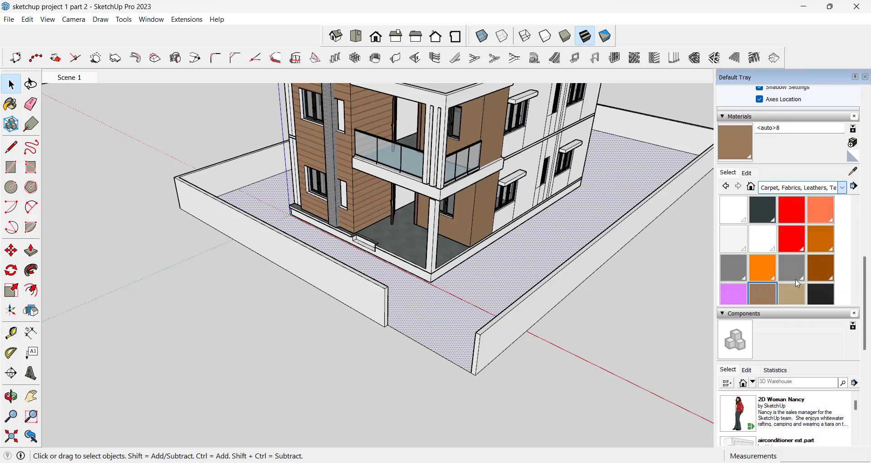
{"action": "left_click", "coordinate": [841, 187]}
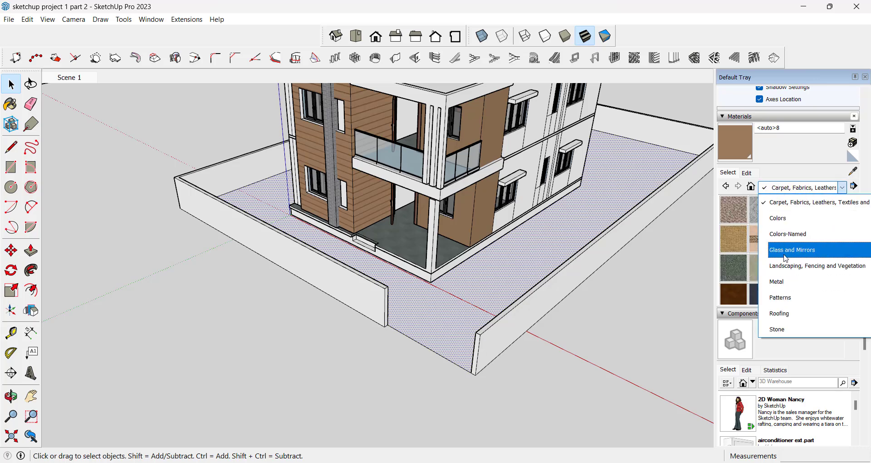
{"action": "scroll", "coordinate": [785, 262], "scroll_direction": "up", "scroll_amount": 3}
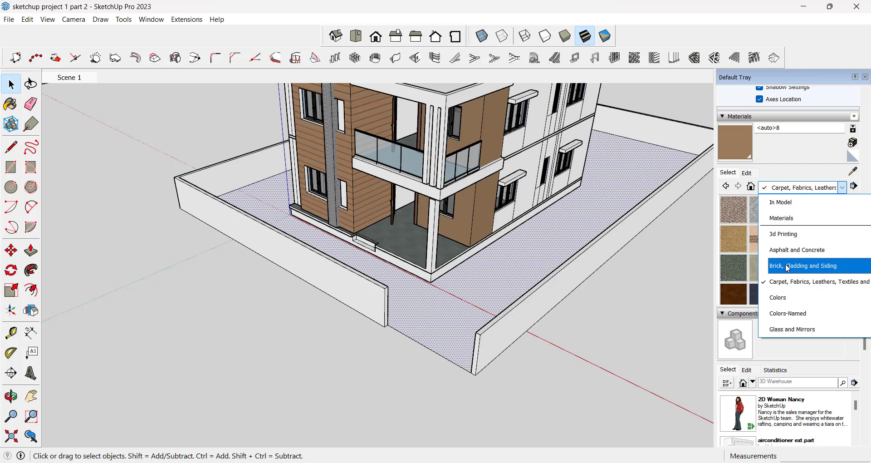
{"action": "scroll", "coordinate": [788, 261], "scroll_direction": "down", "scroll_amount": 3}
{"action": "scroll", "coordinate": [791, 247], "scroll_direction": "up", "scroll_amount": 1}
{"action": "left_click", "coordinate": [793, 235]}
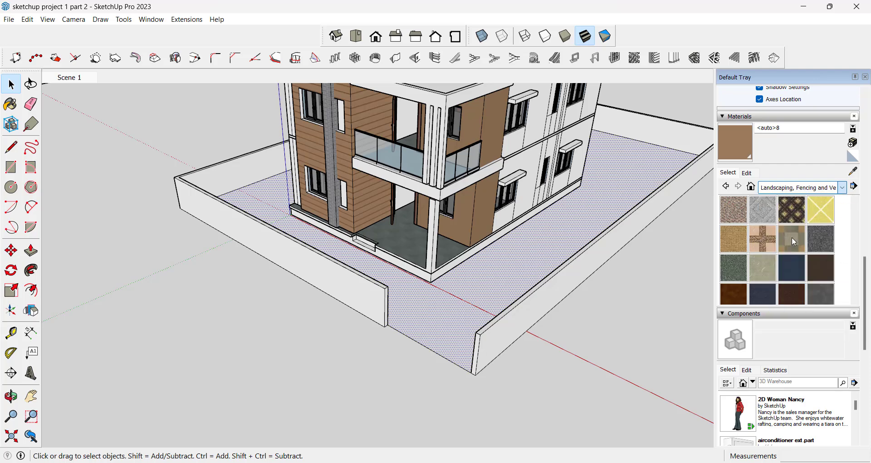
Step: Paint the ground inside the compound wall with the Pavers with Grass Brick material
{"action": "scroll", "coordinate": [787, 254], "scroll_direction": "down", "scroll_amount": 3}
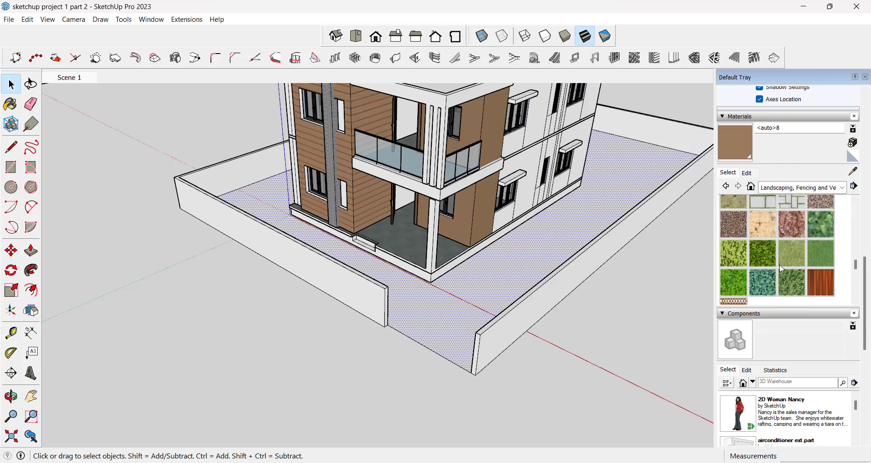
{"action": "scroll", "coordinate": [780, 263], "scroll_direction": "up", "scroll_amount": 2}
{"action": "left_click", "coordinate": [765, 257]}
{"action": "left_click", "coordinate": [488, 274]}
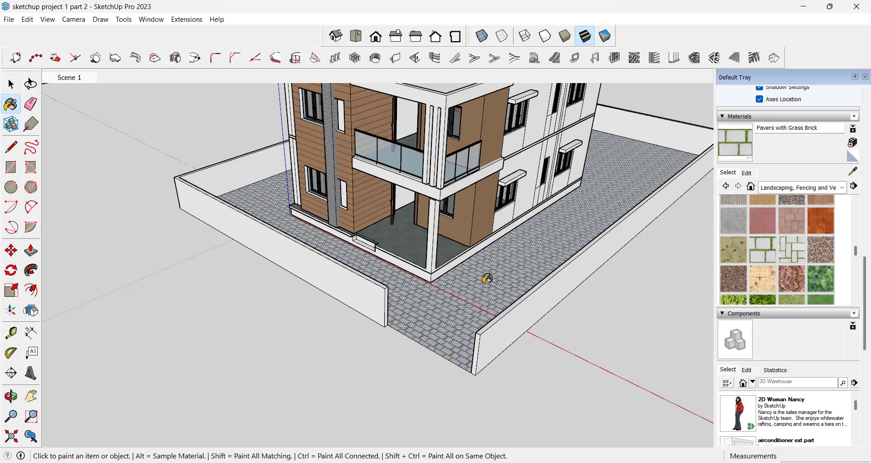
{"action": "key", "text": "space"}
Step: Look through the Landscaping, Fencing and Vegetation materials and examine the paved ground and front of the house
{"action": "middle_click_drag", "start_coordinate": [463, 299], "coordinate": [487, 300]}
{"action": "scroll", "coordinate": [788, 246], "scroll_direction": "down", "scroll_amount": 3}
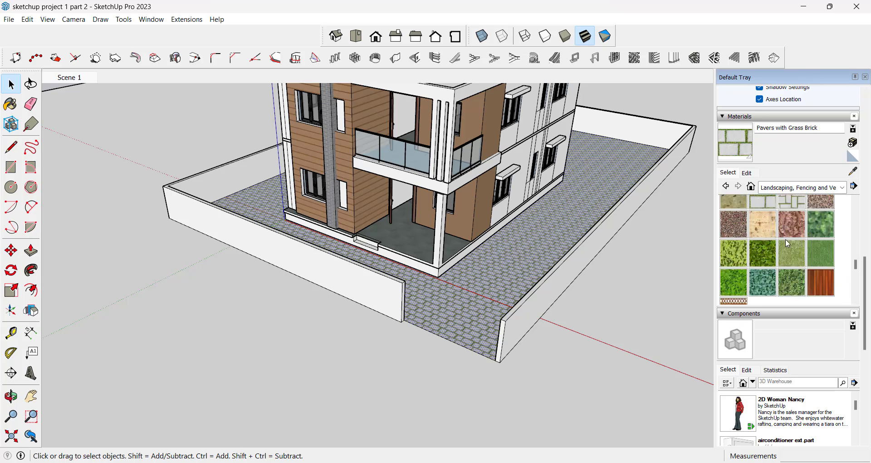
{"action": "scroll", "coordinate": [787, 247], "scroll_direction": "up", "scroll_amount": 4}
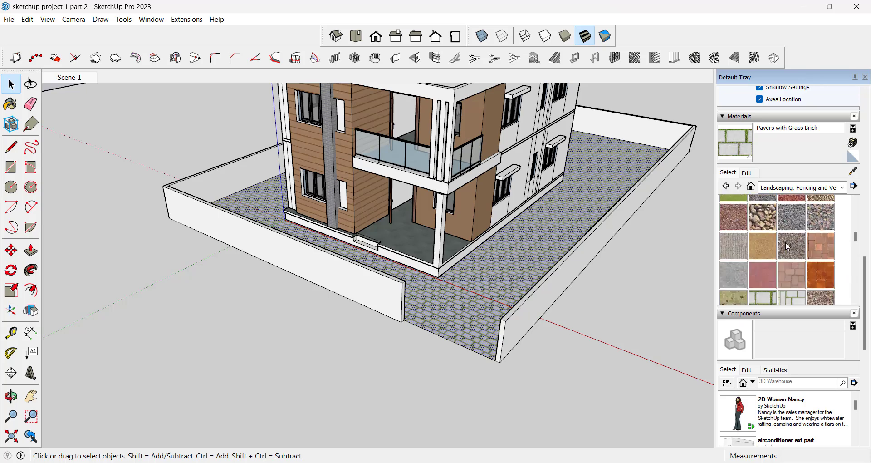
{"action": "scroll", "coordinate": [788, 246], "scroll_direction": "up", "scroll_amount": 2}
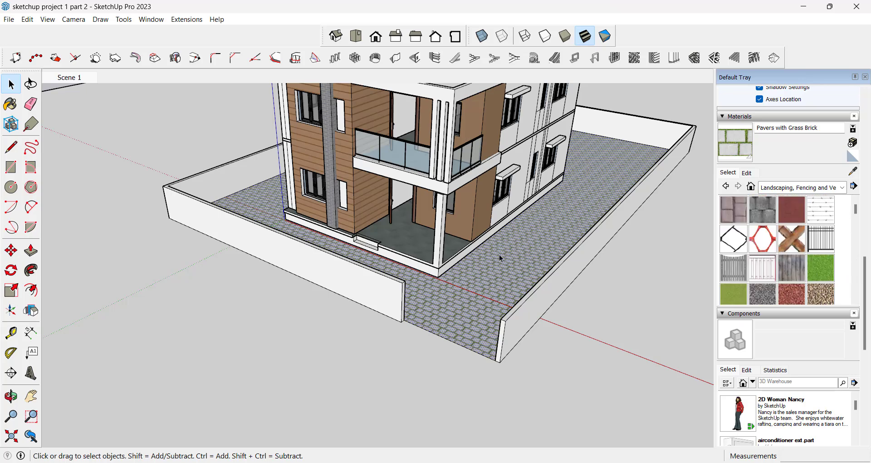
{"action": "middle_click_drag", "start_coordinate": [499, 255], "coordinate": [447, 175]}
{"action": "scroll", "coordinate": [461, 181], "scroll_direction": "up", "scroll_amount": 5}
{"action": "scroll", "coordinate": [458, 182], "scroll_direction": "down", "scroll_amount": 3}
{"action": "scroll", "coordinate": [431, 213], "scroll_direction": "up", "scroll_amount": 3}
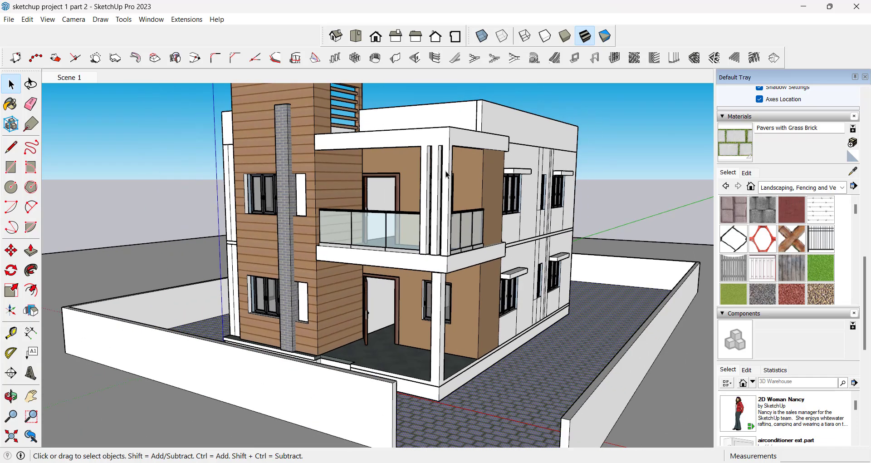
{"action": "scroll", "coordinate": [463, 172], "scroll_direction": "up", "scroll_amount": 3}
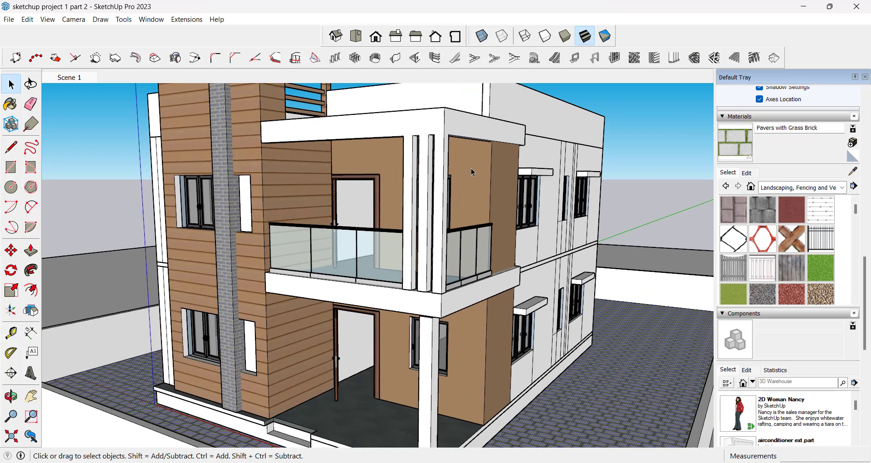
{"action": "middle_click_drag", "start_coordinate": [510, 169], "coordinate": [485, 168]}
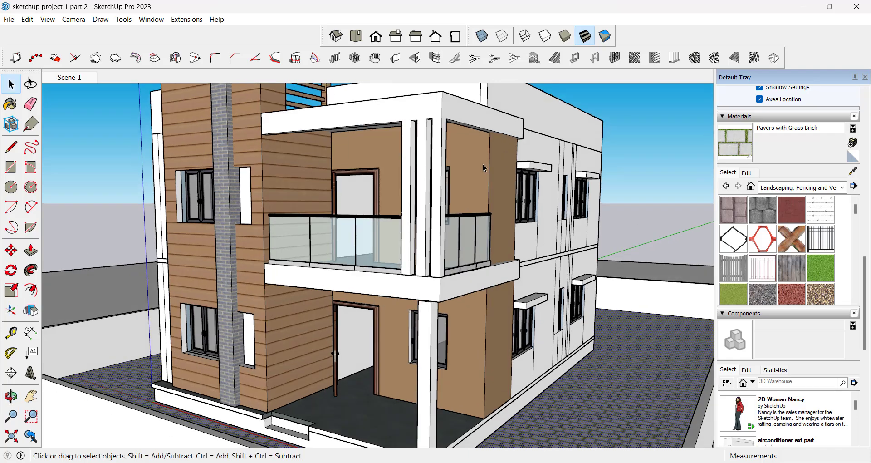
{"action": "scroll", "coordinate": [341, 146], "scroll_direction": "down", "scroll_amount": 3}
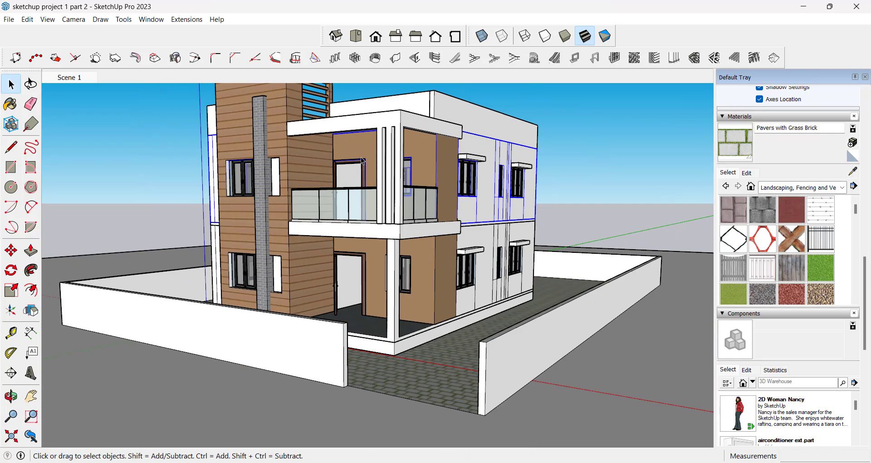
{"action": "middle_click_drag", "start_coordinate": [381, 168], "coordinate": [429, 187]}
{"action": "scroll", "coordinate": [437, 188], "scroll_direction": "up", "scroll_amount": 3}
{"action": "middle_click_drag", "start_coordinate": [447, 285], "coordinate": [452, 277]}
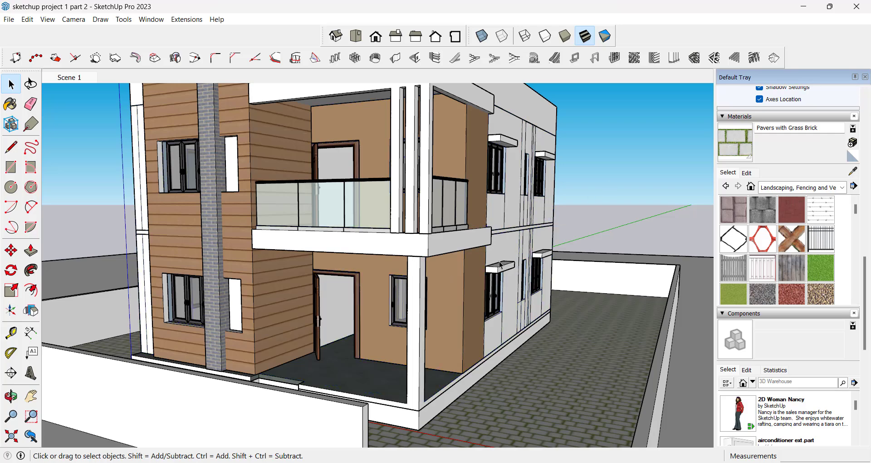
{"action": "scroll", "coordinate": [500, 264], "scroll_direction": "down", "scroll_amount": 2}
{"action": "middle_click_drag", "start_coordinate": [500, 264], "coordinate": [471, 198]}
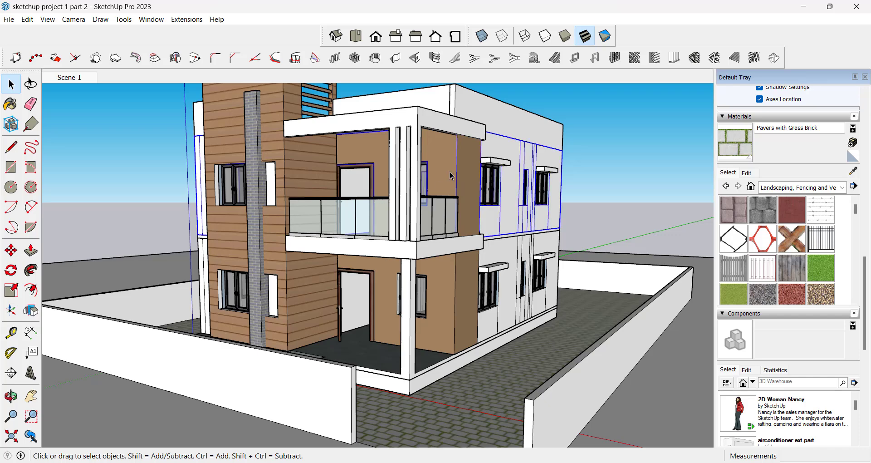
{"action": "left_click", "coordinate": [607, 141]}
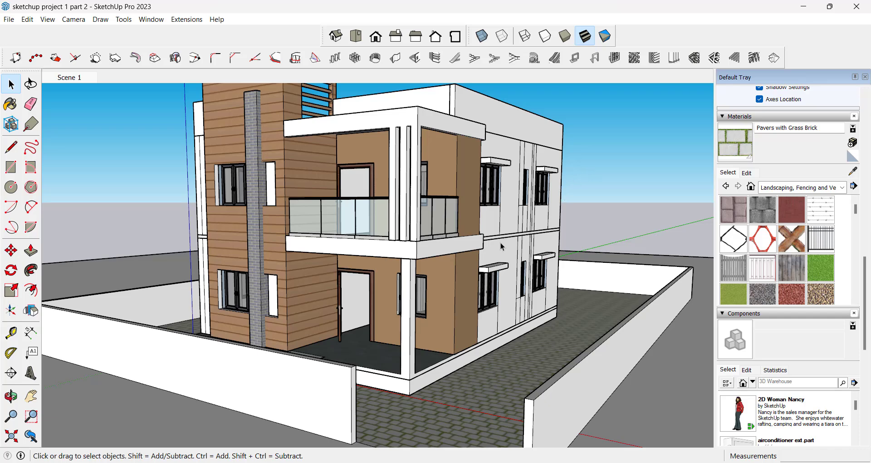
Step: Examine the balcony, porch, side walls and compound wall from several angles
{"action": "middle_click_drag", "start_coordinate": [502, 246], "coordinate": [502, 310]}
{"action": "scroll", "coordinate": [568, 306], "scroll_direction": "up", "scroll_amount": 5}
{"action": "scroll", "coordinate": [568, 306], "scroll_direction": "down", "scroll_amount": 5}
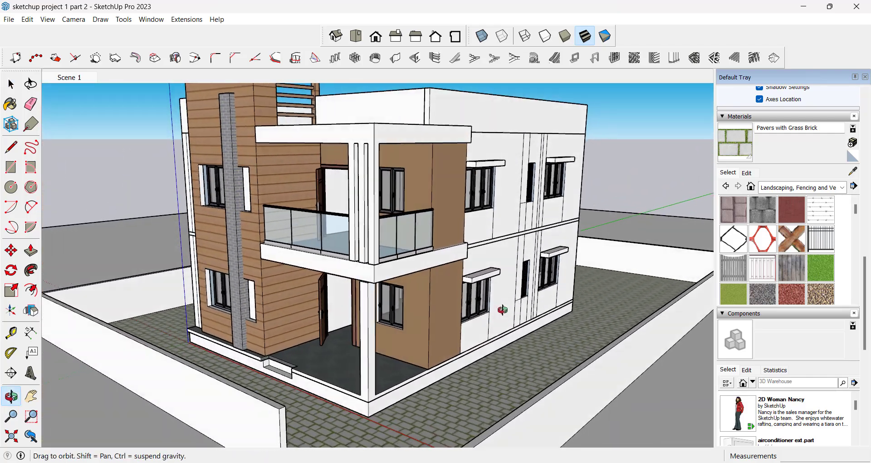
{"action": "scroll", "coordinate": [530, 363], "scroll_direction": "up", "scroll_amount": 4}
{"action": "middle_click_drag", "start_coordinate": [530, 352], "coordinate": [558, 363]}
{"action": "left_click", "coordinate": [557, 363]}
{"action": "scroll", "coordinate": [570, 267], "scroll_direction": "down", "scroll_amount": 5}
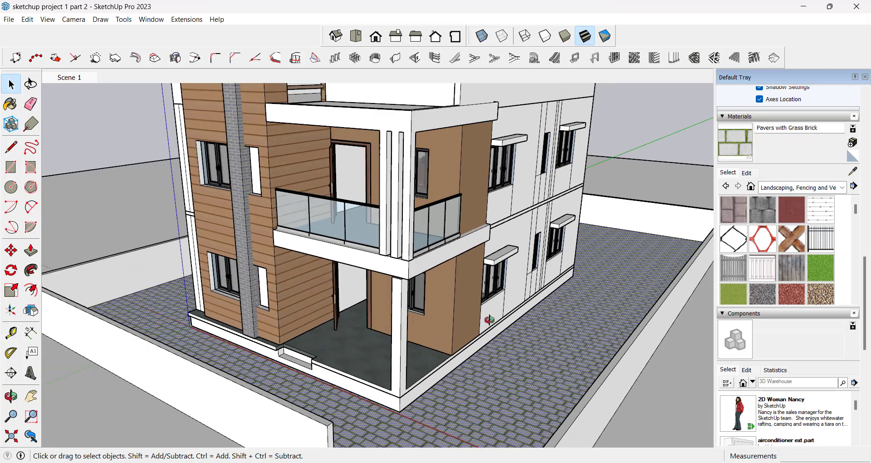
{"action": "middle_click_drag", "start_coordinate": [489, 319], "coordinate": [498, 342]}
{"action": "middle_click_drag", "start_coordinate": [454, 245], "coordinate": [492, 250]}
{"action": "scroll", "coordinate": [458, 268], "scroll_direction": "down", "scroll_amount": 4}
{"action": "middle_click_drag", "start_coordinate": [421, 247], "coordinate": [432, 206]}
{"action": "scroll", "coordinate": [431, 262], "scroll_direction": "up", "scroll_amount": 3}
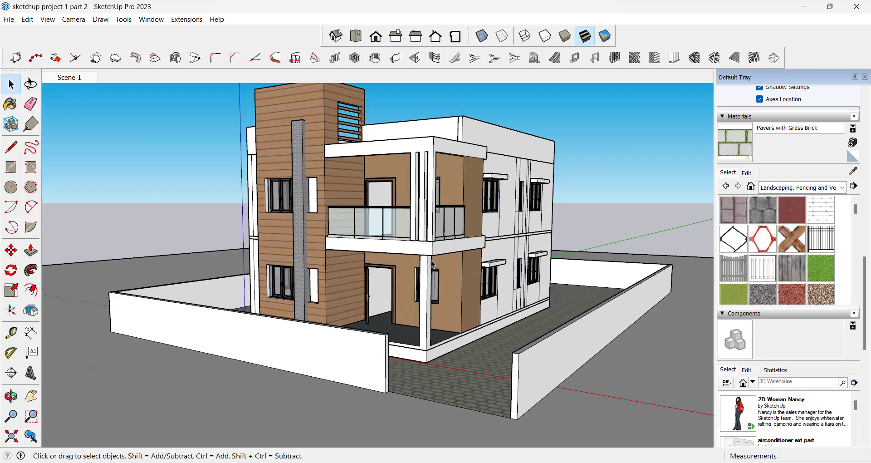
{"action": "scroll", "coordinate": [433, 263], "scroll_direction": "down", "scroll_amount": 1}
{"action": "middle_click_drag", "start_coordinate": [432, 261], "coordinate": [435, 249]}
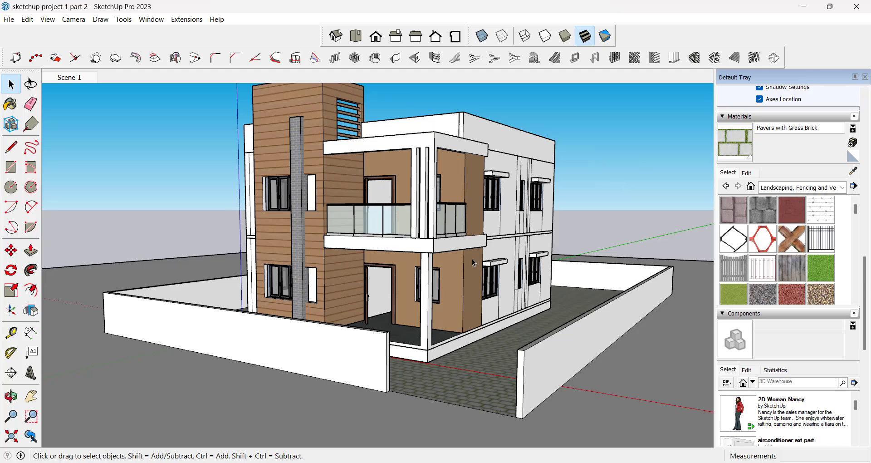
{"action": "middle_click_drag", "start_coordinate": [471, 262], "coordinate": [443, 245]}
{"action": "scroll", "coordinate": [403, 211], "scroll_direction": "up", "scroll_amount": 3}
{"action": "scroll", "coordinate": [403, 211], "scroll_direction": "down", "scroll_amount": 2}
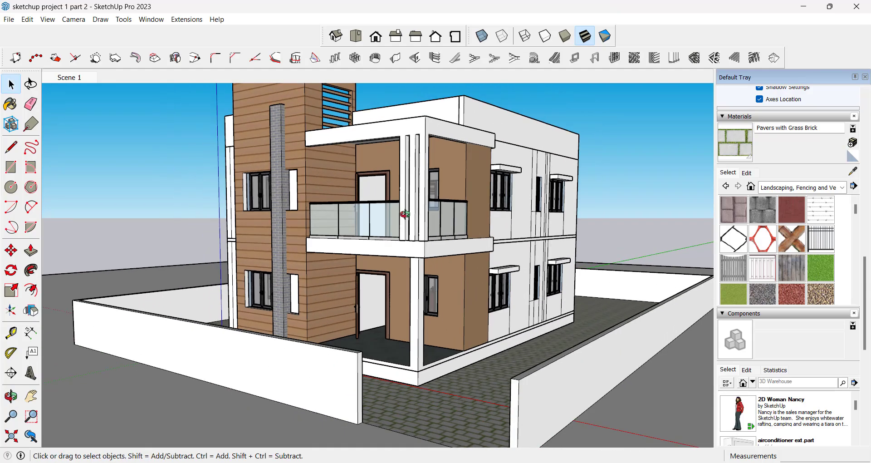
{"action": "middle_click_drag", "start_coordinate": [405, 214], "coordinate": [426, 146]}
{"action": "scroll", "coordinate": [406, 185], "scroll_direction": "up", "scroll_amount": 2}
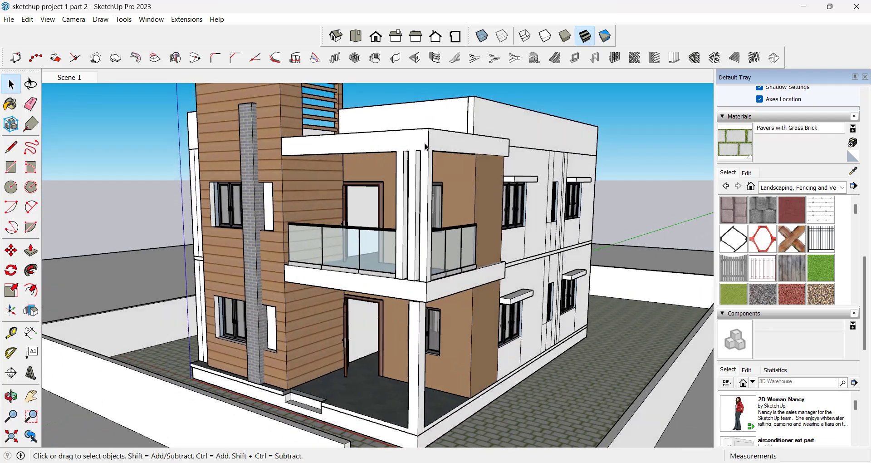
Step: Create a white material named 2323 and paint the upper balcony's roof beam and vertical fins with it
{"action": "left_click", "coordinate": [485, 145]}
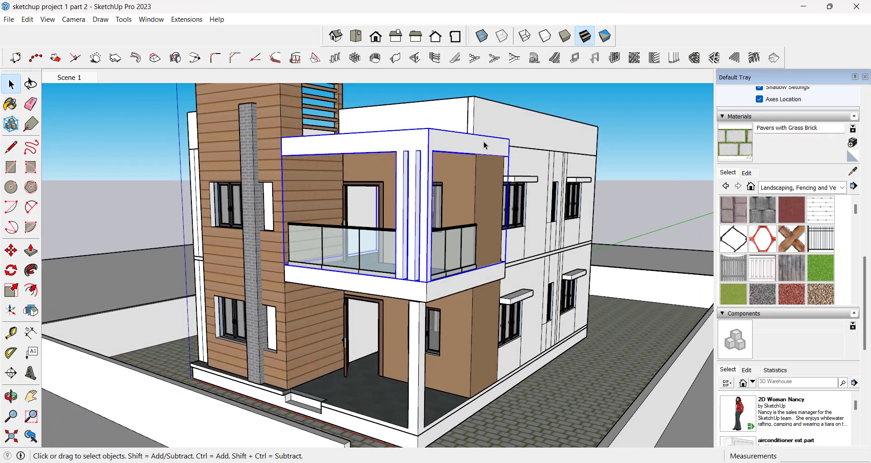
{"action": "double_click", "coordinate": [443, 147]}
{"action": "triple_click", "coordinate": [445, 144]}
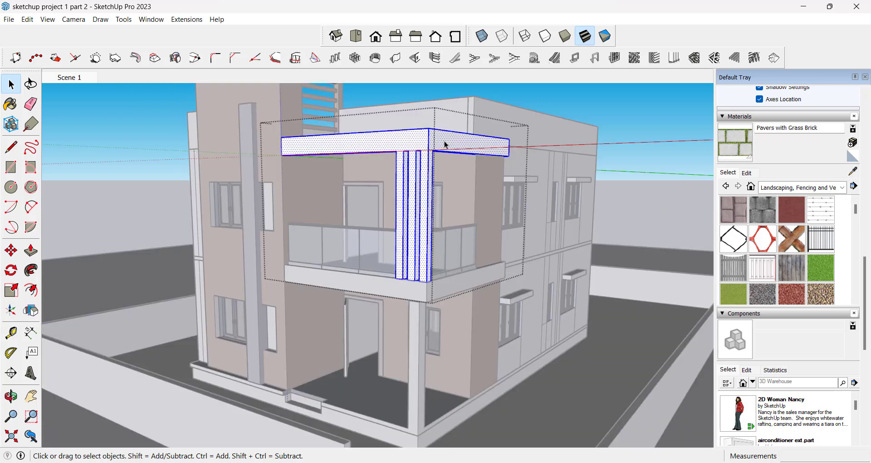
{"action": "left_click", "coordinate": [851, 155]}
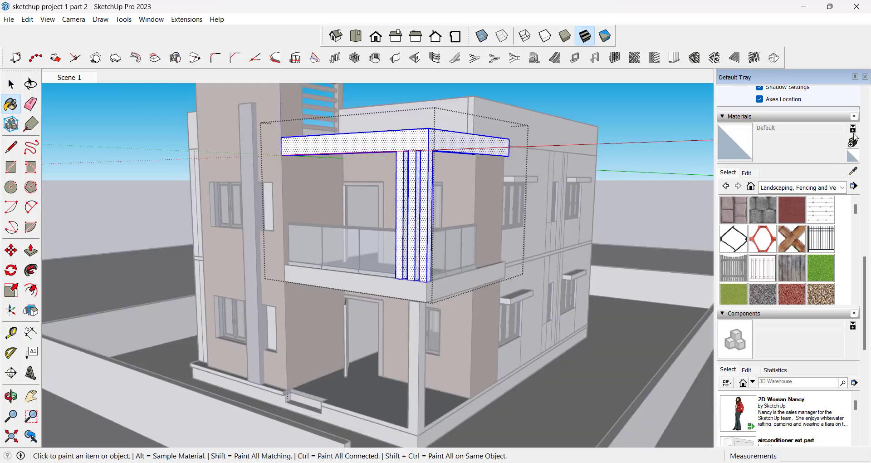
{"action": "left_click", "coordinate": [852, 142]}
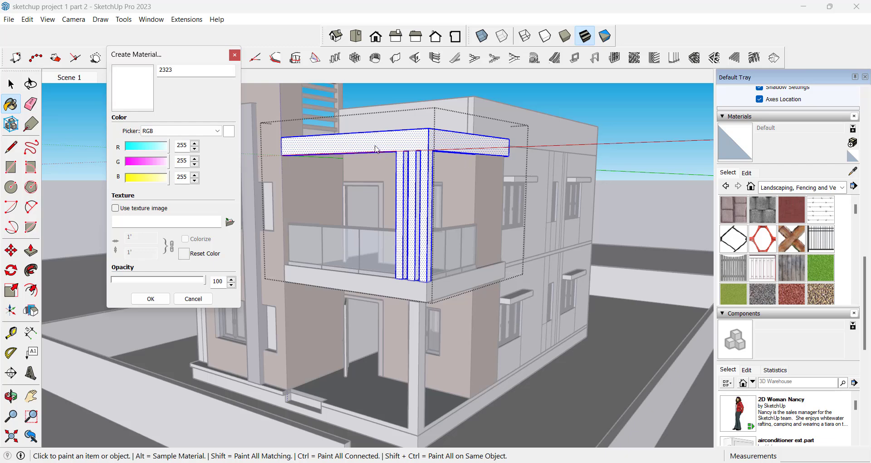
{"action": "left_click", "coordinate": [170, 298]}
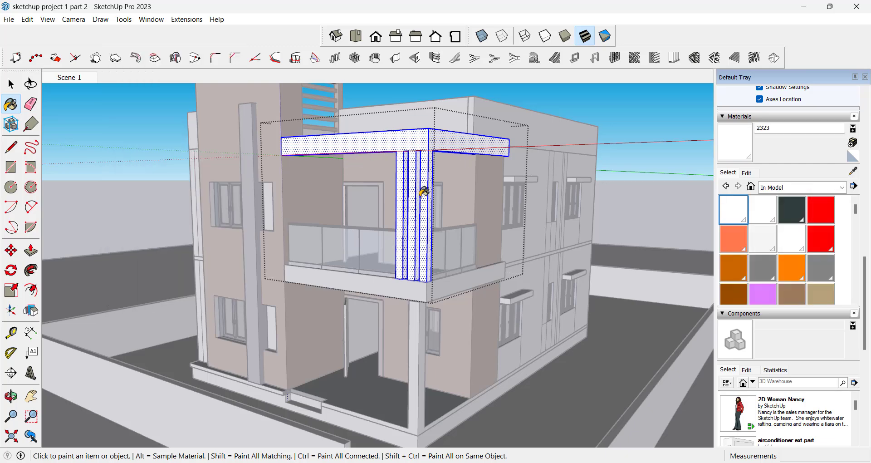
{"action": "key", "text": "space"}
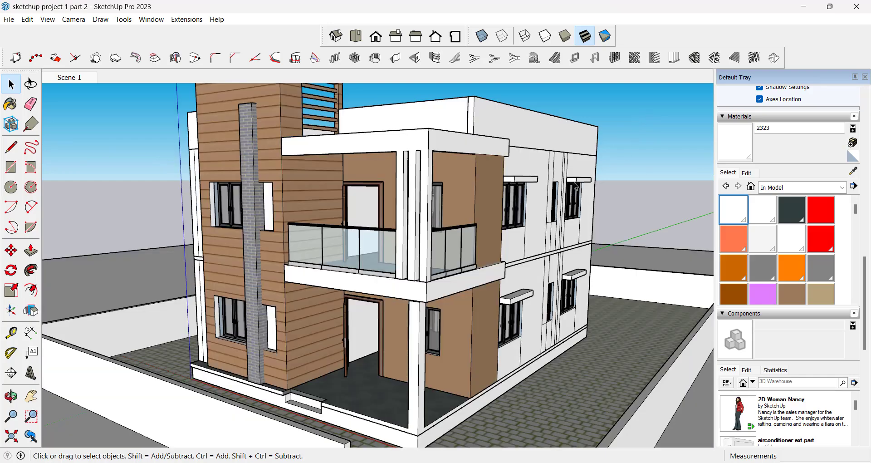
Step: Check the parapet, upper-floor walls and ground-floor walls by selecting each group and viewing the house around them
{"action": "middle_click_drag", "start_coordinate": [535, 149], "coordinate": [551, 128]}
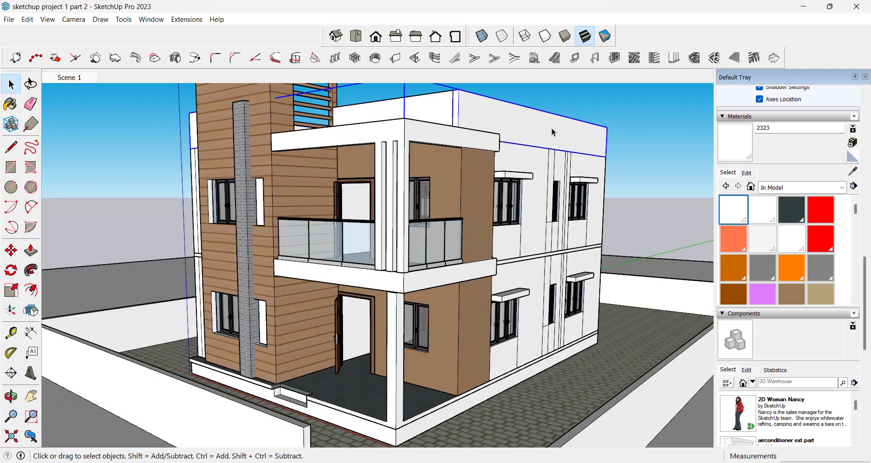
{"action": "left_click", "coordinate": [535, 171]}
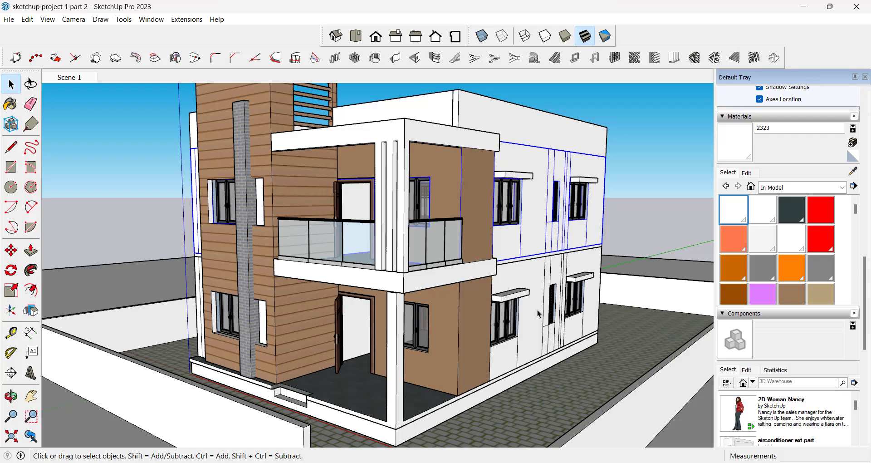
{"action": "left_click", "coordinate": [538, 314]}
{"action": "left_click", "coordinate": [489, 386]}
{"action": "scroll", "coordinate": [530, 198], "scroll_direction": "down", "scroll_amount": 3}
{"action": "middle_click_drag", "start_coordinate": [599, 392], "coordinate": [587, 338]}
{"action": "left_click", "coordinate": [587, 338]}
{"action": "scroll", "coordinate": [608, 196], "scroll_direction": "up", "scroll_amount": 3}
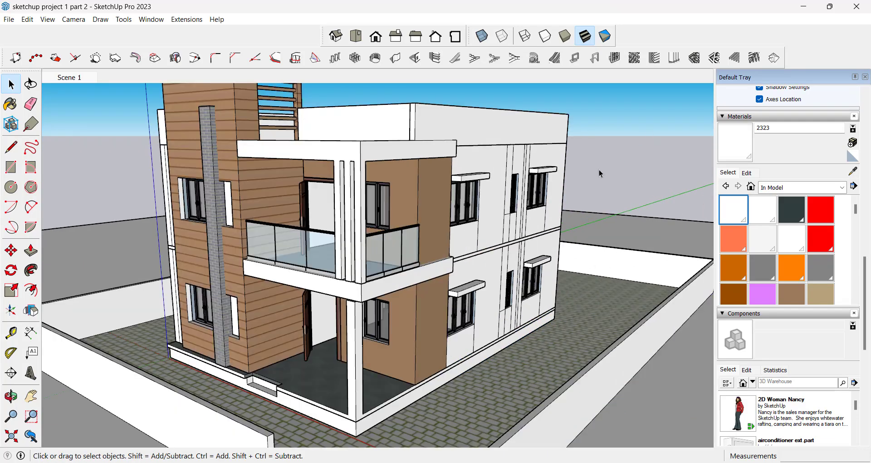
{"action": "scroll", "coordinate": [600, 174], "scroll_direction": "down", "scroll_amount": 3}
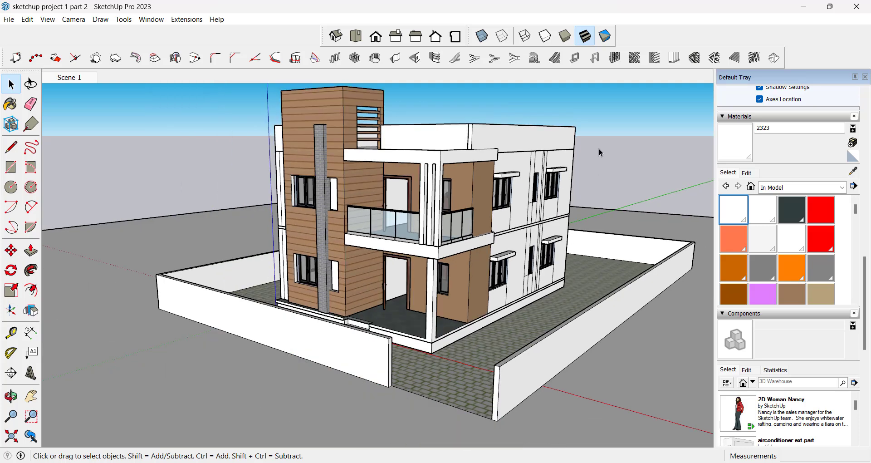
{"action": "left_click", "coordinate": [566, 140]}
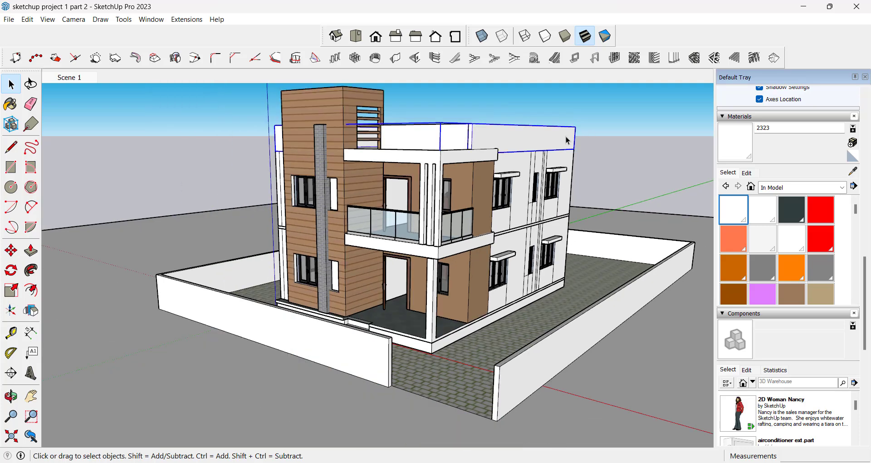
{"action": "middle_click_drag", "start_coordinate": [554, 170], "coordinate": [552, 161]}
{"action": "left_click", "coordinate": [556, 160]}
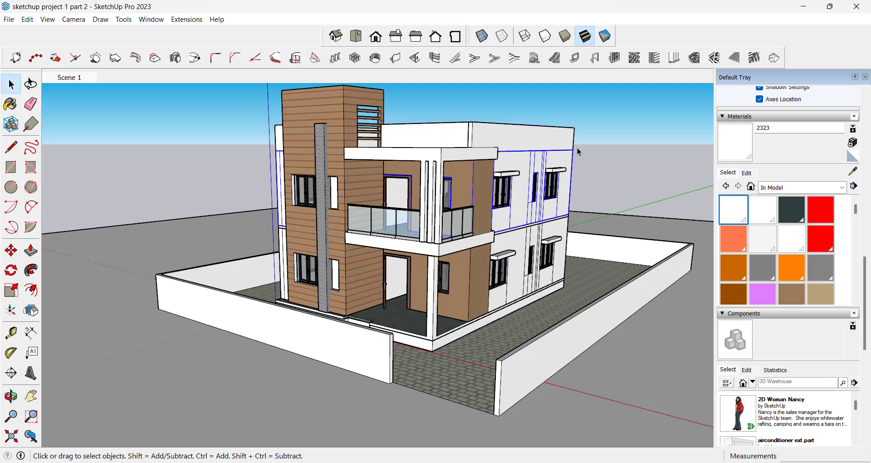
{"action": "left_click", "coordinate": [561, 231]}
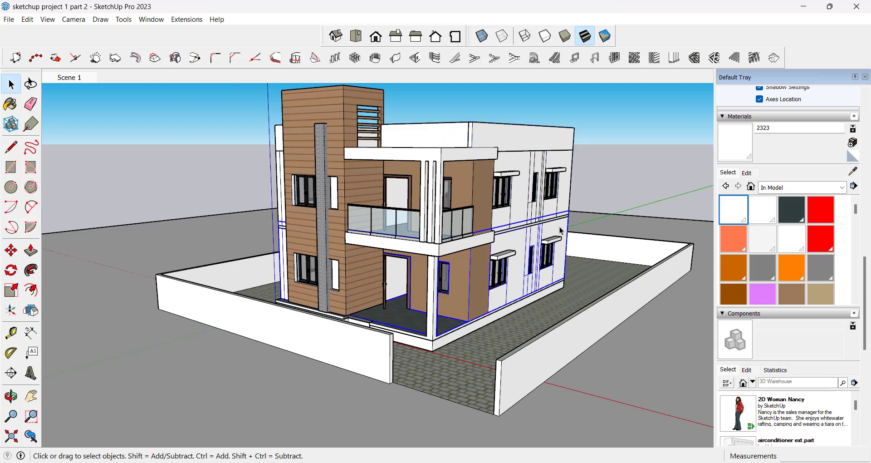
{"action": "middle_click_drag", "start_coordinate": [559, 227], "coordinate": [564, 198]}
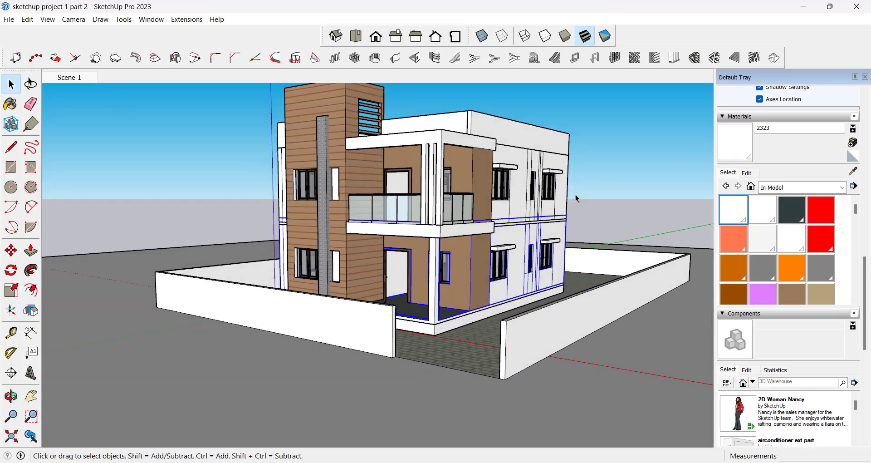
{"action": "left_click", "coordinate": [594, 183]}
{"action": "middle_click_drag", "start_coordinate": [549, 253], "coordinate": [531, 312]}
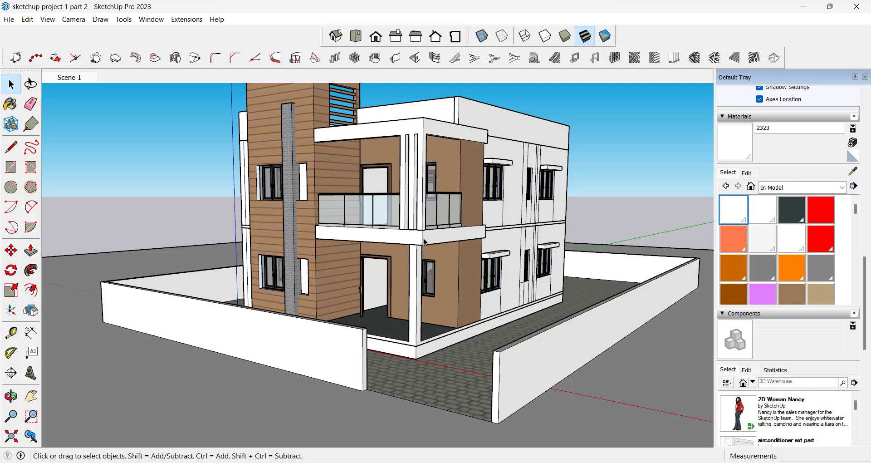
Step: Create a white material named wew and paint the balcony's floor-level edge beam with it
{"action": "triple_click", "coordinate": [448, 242]}
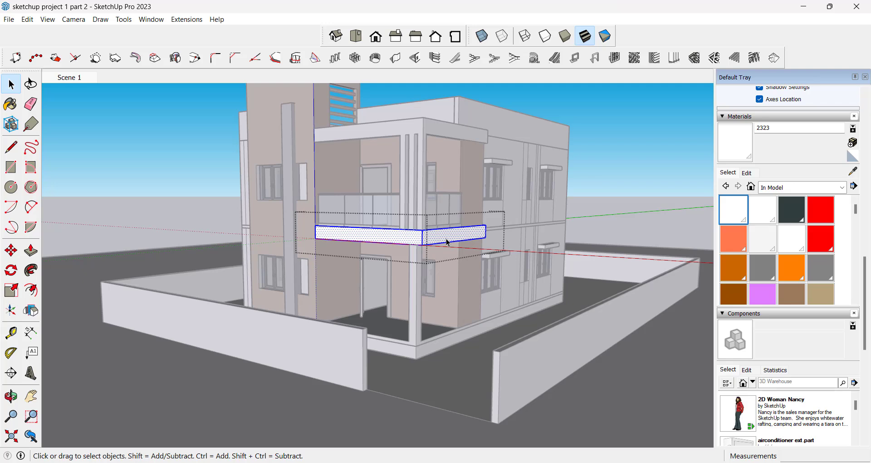
{"action": "left_click", "coordinate": [852, 143]}
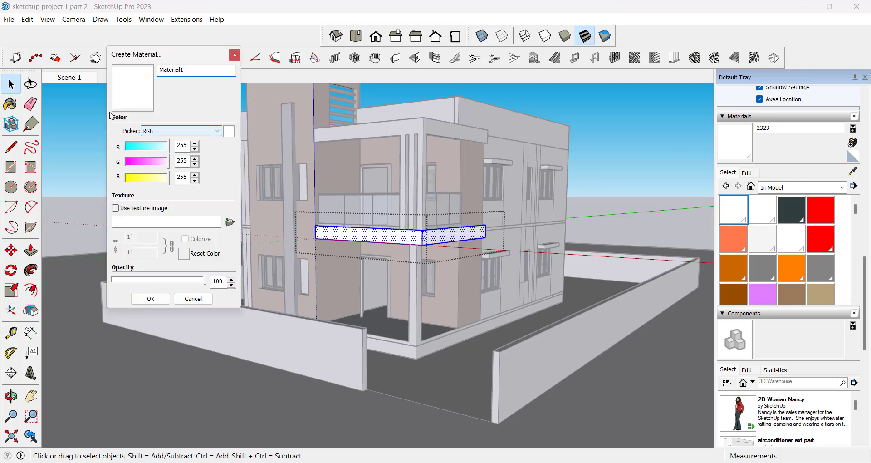
{"action": "double_click", "coordinate": [176, 69]}
{"action": "type", "text": "wew"}
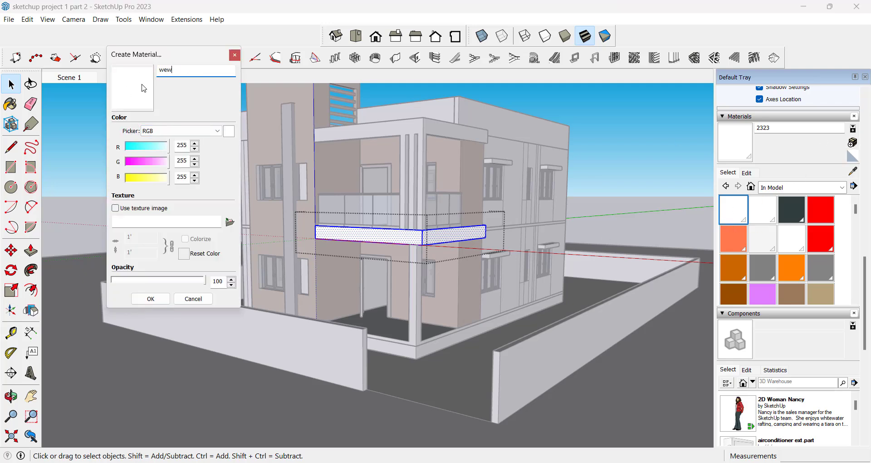
{"action": "left_click", "coordinate": [151, 298]}
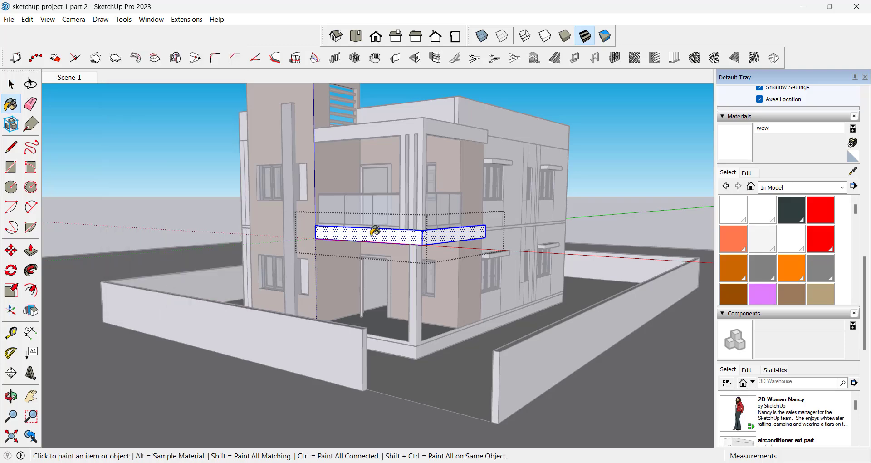
{"action": "key", "text": "space"}
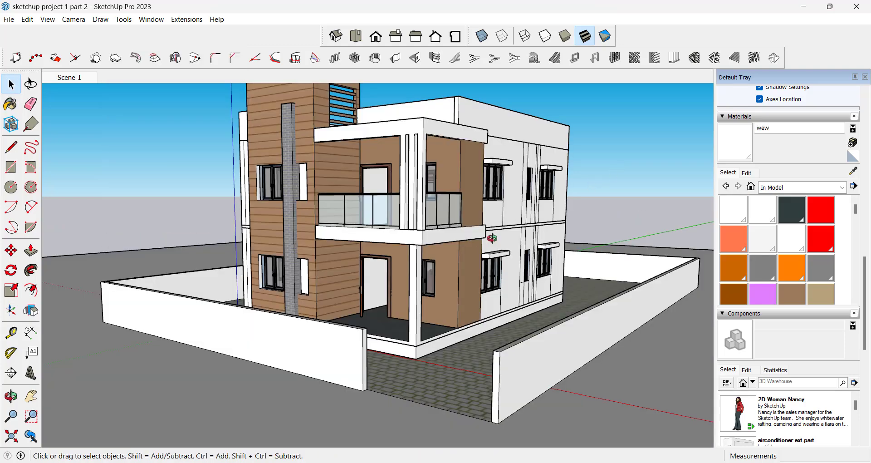
Step: Examine the balcony, porch, entrance step and paved ground from several angles and distances
{"action": "middle_click_drag", "start_coordinate": [435, 227], "coordinate": [448, 219]}
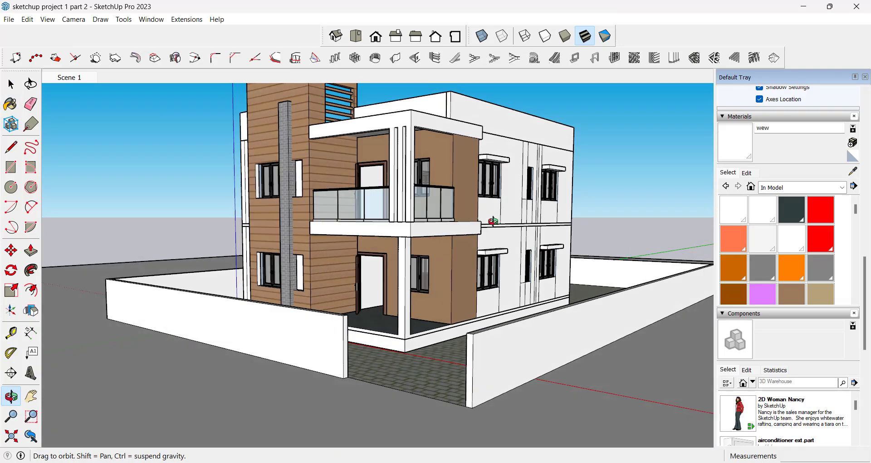
{"action": "scroll", "coordinate": [447, 220], "scroll_direction": "up", "scroll_amount": 5}
{"action": "scroll", "coordinate": [447, 219], "scroll_direction": "down", "scroll_amount": 6}
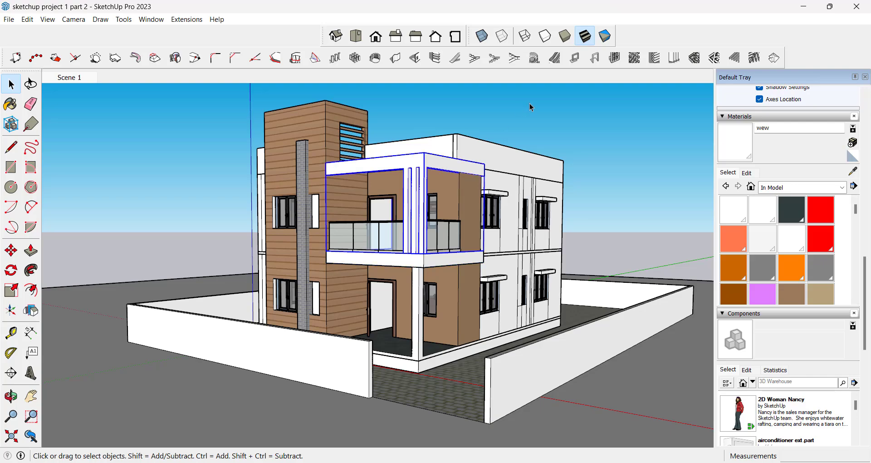
{"action": "middle_click_drag", "start_coordinate": [484, 267], "coordinate": [446, 342]}
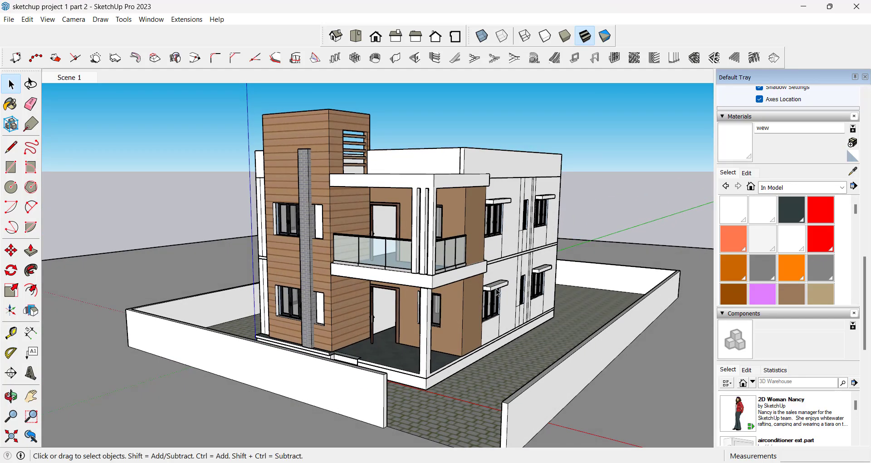
{"action": "scroll", "coordinate": [446, 341], "scroll_direction": "down", "scroll_amount": 3}
{"action": "scroll", "coordinate": [446, 341], "scroll_direction": "up", "scroll_amount": 4}
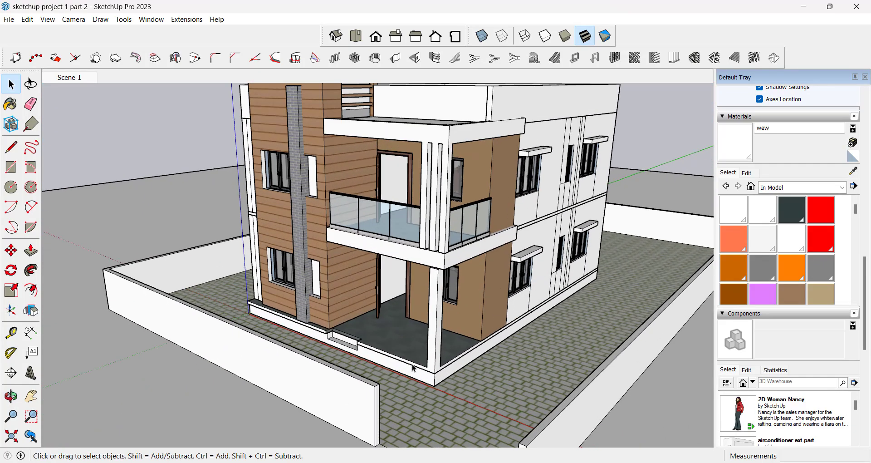
{"action": "scroll", "coordinate": [414, 367], "scroll_direction": "down", "scroll_amount": 3}
{"action": "middle_click_drag", "start_coordinate": [413, 367], "coordinate": [461, 248]}
{"action": "scroll", "coordinate": [454, 203], "scroll_direction": "up", "scroll_amount": 4}
{"action": "middle_click_drag", "start_coordinate": [443, 305], "coordinate": [441, 313]}
{"action": "scroll", "coordinate": [436, 343], "scroll_direction": "up", "scroll_amount": 4}
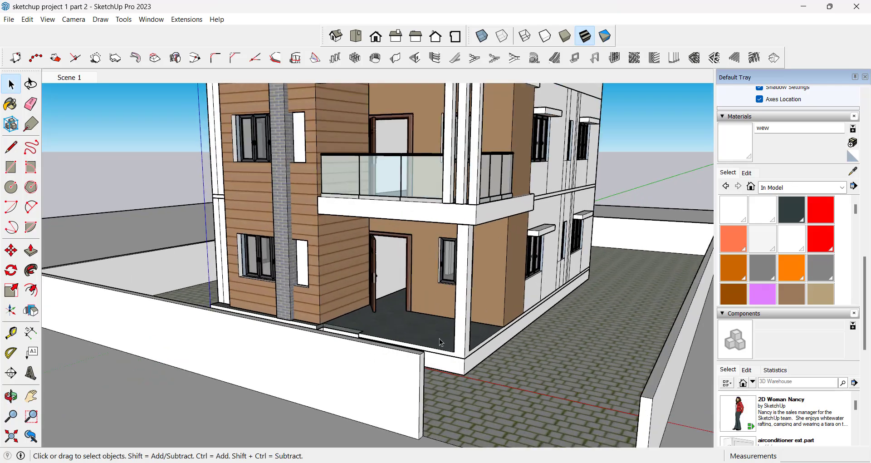
{"action": "middle_click_drag", "start_coordinate": [437, 345], "coordinate": [446, 361]}
{"action": "scroll", "coordinate": [467, 304], "scroll_direction": "down", "scroll_amount": 4}
{"action": "middle_click_drag", "start_coordinate": [469, 301], "coordinate": [445, 380]}
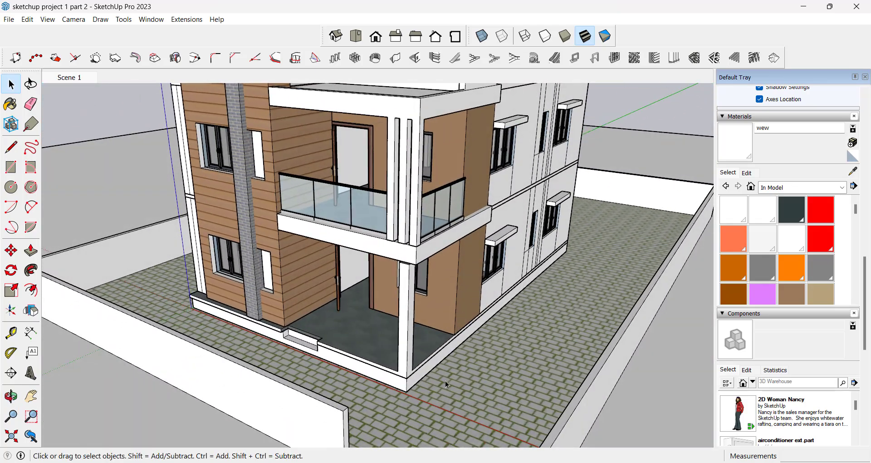
{"action": "middle_click_drag", "start_coordinate": [510, 346], "coordinate": [463, 294]}
{"action": "scroll", "coordinate": [544, 292], "scroll_direction": "down", "scroll_amount": 2}
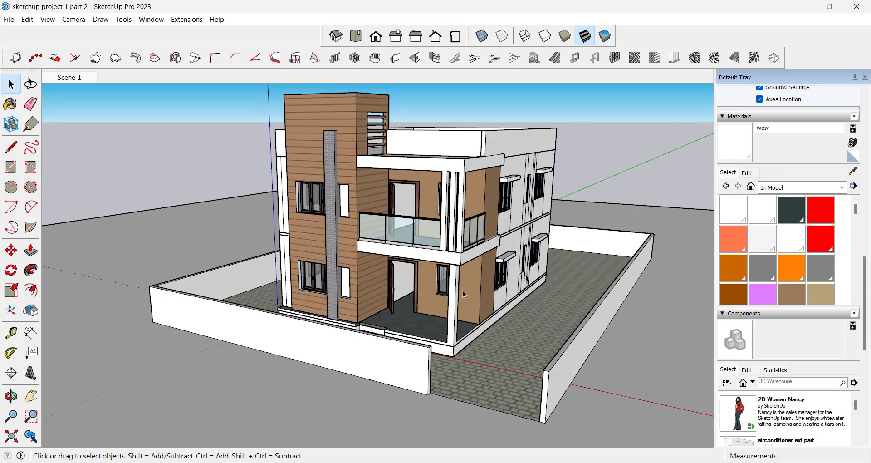
{"action": "middle_click_drag", "start_coordinate": [572, 217], "coordinate": [563, 197]}
{"action": "scroll", "coordinate": [494, 276], "scroll_direction": "up", "scroll_amount": 3}
{"action": "middle_click_drag", "start_coordinate": [399, 366], "coordinate": [420, 258]}
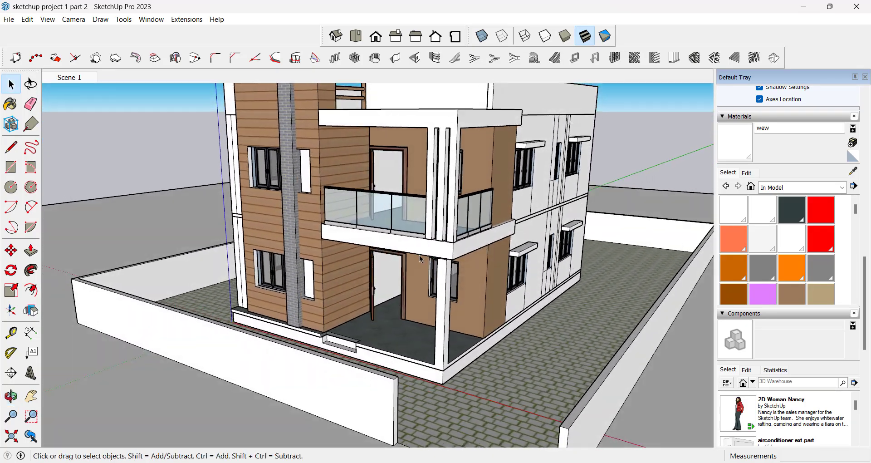
Step: Search 3D Warehouse for trees and load the broad-leaved plant in a white pot into the model
{"action": "left_click", "coordinate": [151, 20]}
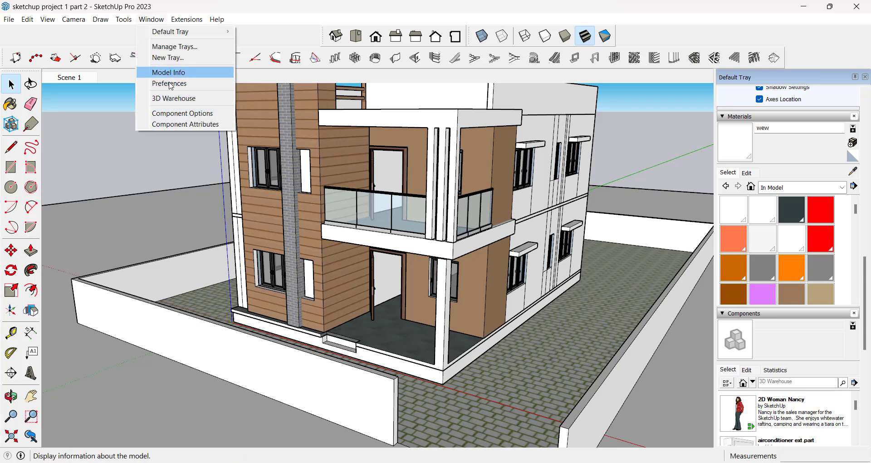
{"action": "left_click", "coordinate": [174, 99]}
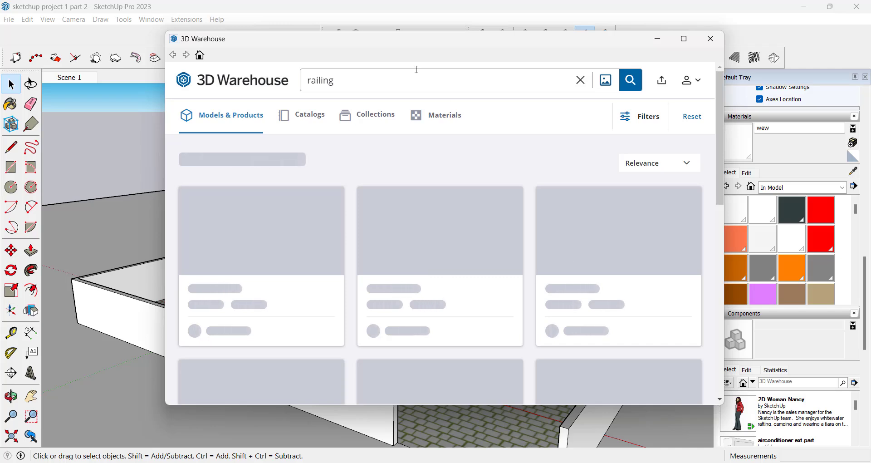
{"action": "double_click", "coordinate": [325, 80]}
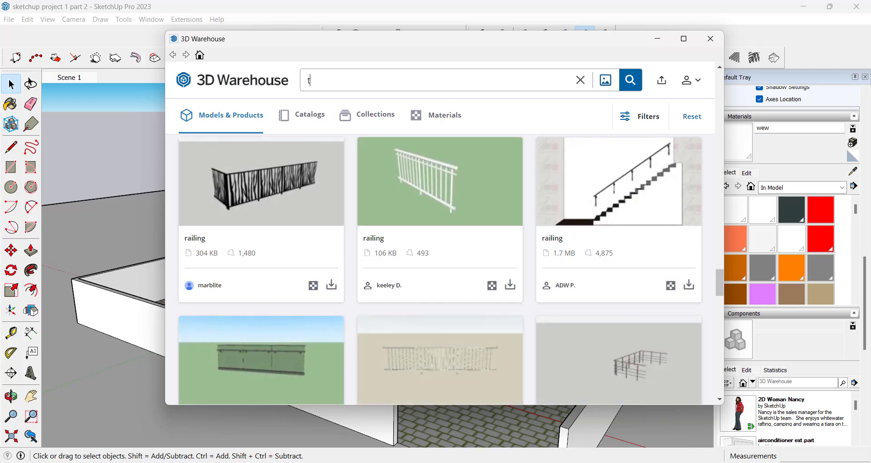
{"action": "type", "text": "trees"}
{"action": "key", "text": "Return"}
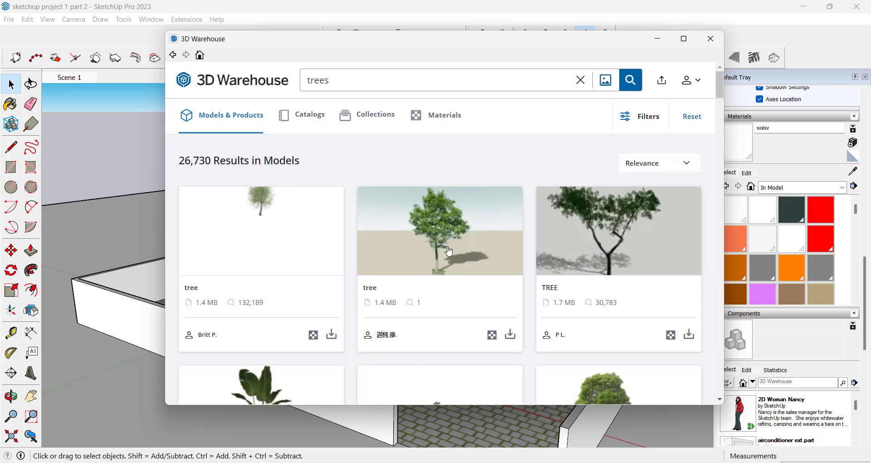
{"action": "scroll", "coordinate": [448, 251], "scroll_direction": "down", "scroll_amount": 5}
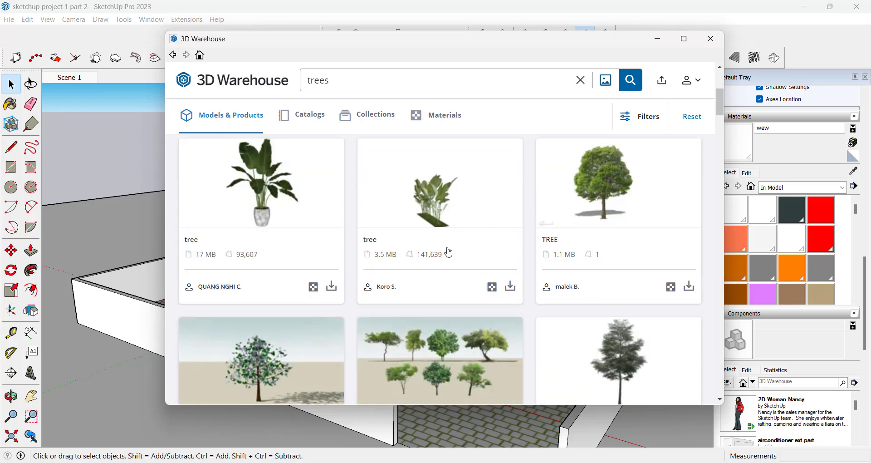
{"action": "left_click", "coordinate": [332, 288]}
{"action": "left_click", "coordinate": [399, 251]}
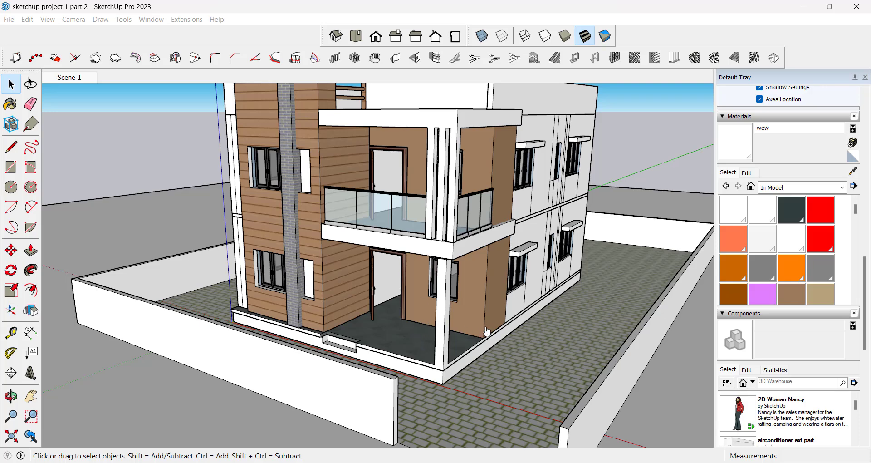
Step: Place the potted plant on the ground-floor porch, in front of the window near the corner column
{"action": "scroll", "coordinate": [486, 331], "scroll_direction": "down", "scroll_amount": 3}
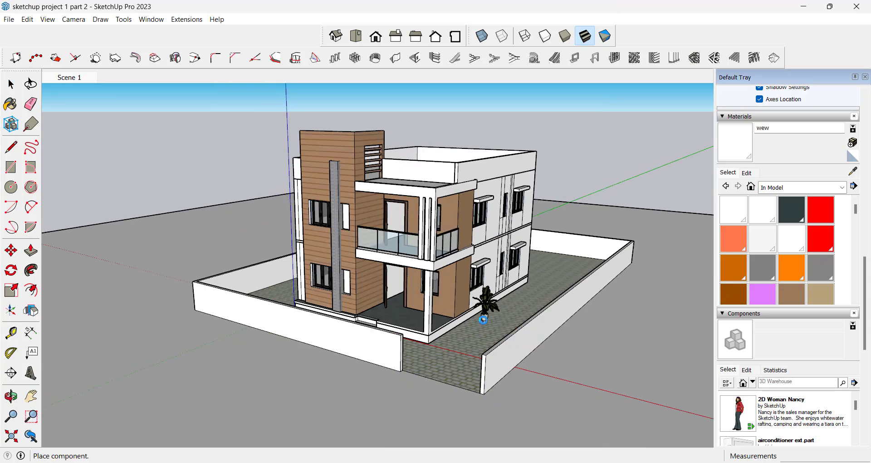
{"action": "scroll", "coordinate": [445, 319], "scroll_direction": "up", "scroll_amount": 5}
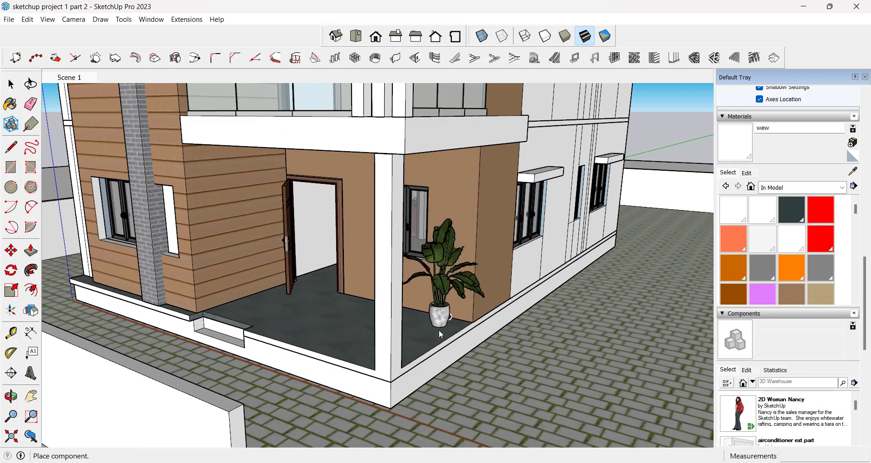
{"action": "scroll", "coordinate": [448, 335], "scroll_direction": "up", "scroll_amount": 6}
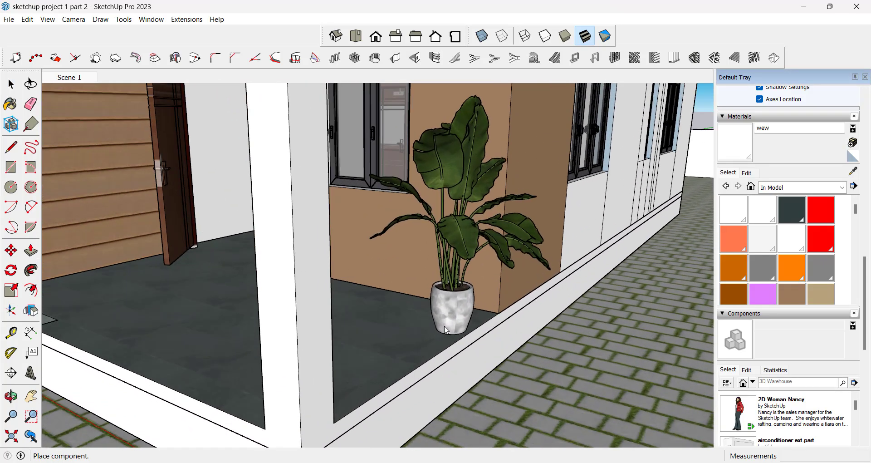
{"action": "left_click", "coordinate": [443, 326]}
Step: Move the potted plant from the porch up to the first-floor balcony, beside the side glass railing
{"action": "scroll", "coordinate": [443, 324], "scroll_direction": "down", "scroll_amount": 5}
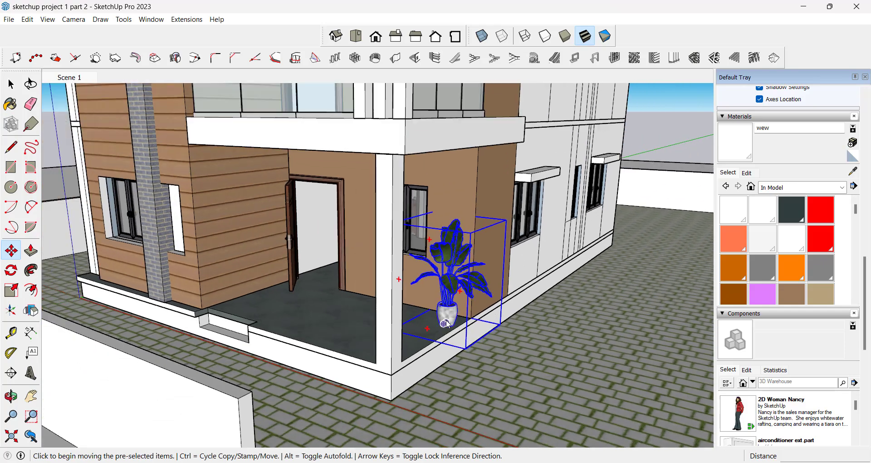
{"action": "scroll", "coordinate": [436, 337], "scroll_direction": "down", "scroll_amount": 3}
{"action": "scroll", "coordinate": [447, 330], "scroll_direction": "up", "scroll_amount": 2}
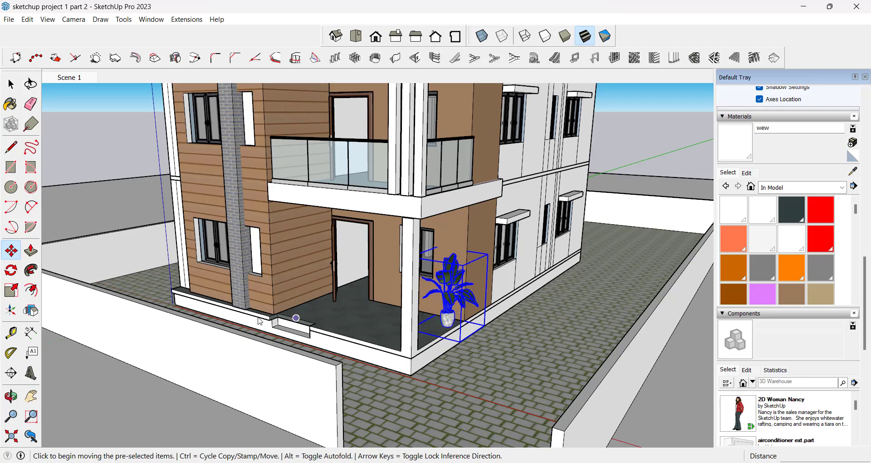
{"action": "middle_click_drag", "start_coordinate": [260, 321], "coordinate": [206, 356]}
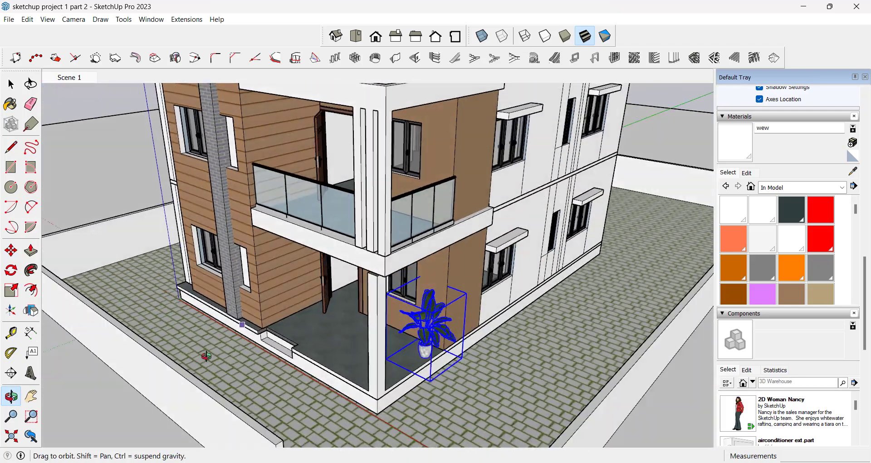
{"action": "scroll", "coordinate": [433, 363], "scroll_direction": "up", "scroll_amount": 5}
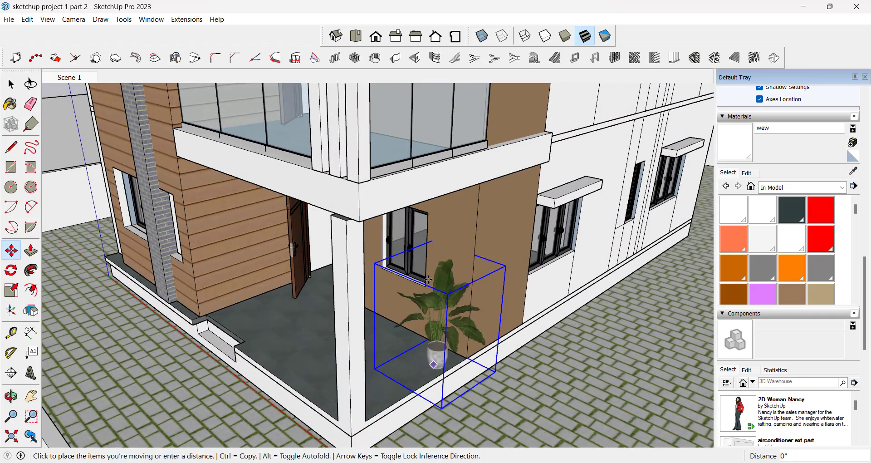
{"action": "middle_click_drag", "start_coordinate": [421, 152], "coordinate": [537, 227]}
{"action": "middle_click_drag", "start_coordinate": [461, 205], "coordinate": [582, 200]}
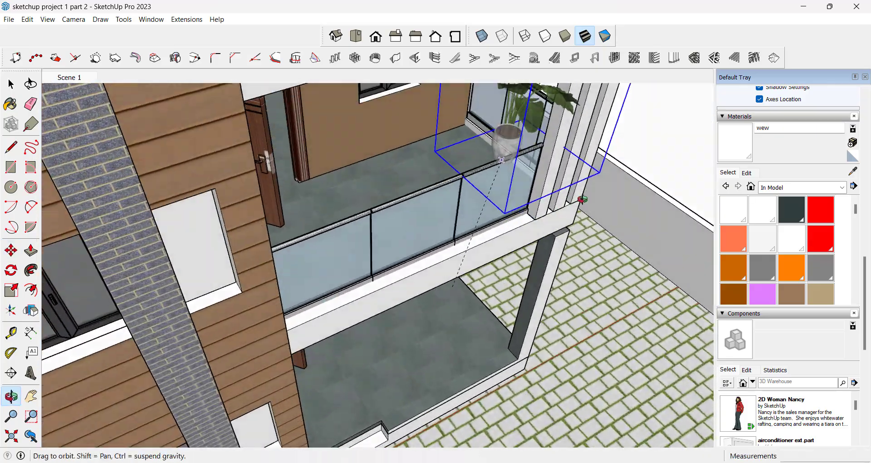
{"action": "scroll", "coordinate": [502, 158], "scroll_direction": "up", "scroll_amount": 2}
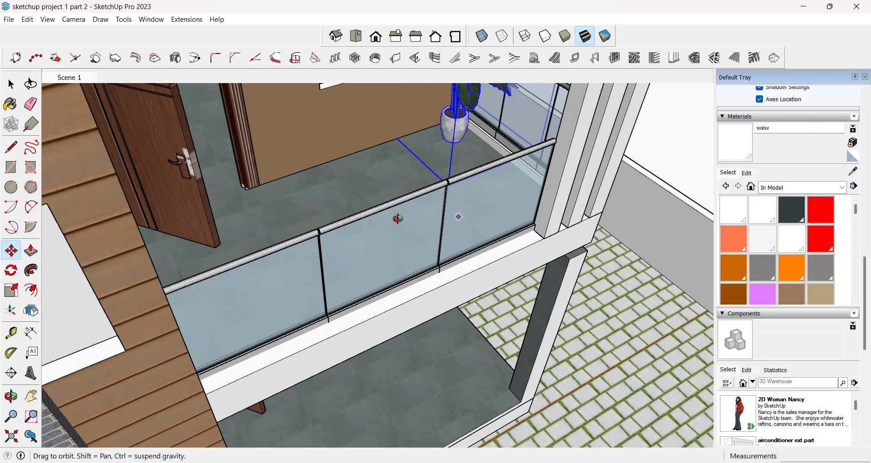
{"action": "middle_click_drag", "start_coordinate": [398, 219], "coordinate": [319, 157]}
{"action": "key", "text": "space"}
{"action": "left_click", "coordinate": [334, 154]}
Step: Examine the balcony plant, house front and compound from several angles and distances
{"action": "scroll", "coordinate": [346, 152], "scroll_direction": "down", "scroll_amount": 5}
{"action": "middle_click_drag", "start_coordinate": [413, 215], "coordinate": [377, 201]}
{"action": "scroll", "coordinate": [454, 190], "scroll_direction": "up", "scroll_amount": 2}
{"action": "scroll", "coordinate": [439, 252], "scroll_direction": "down", "scroll_amount": 5}
{"action": "middle_click_drag", "start_coordinate": [439, 252], "coordinate": [430, 296]}
{"action": "scroll", "coordinate": [440, 220], "scroll_direction": "down", "scroll_amount": 2}
{"action": "scroll", "coordinate": [414, 268], "scroll_direction": "up", "scroll_amount": 3}
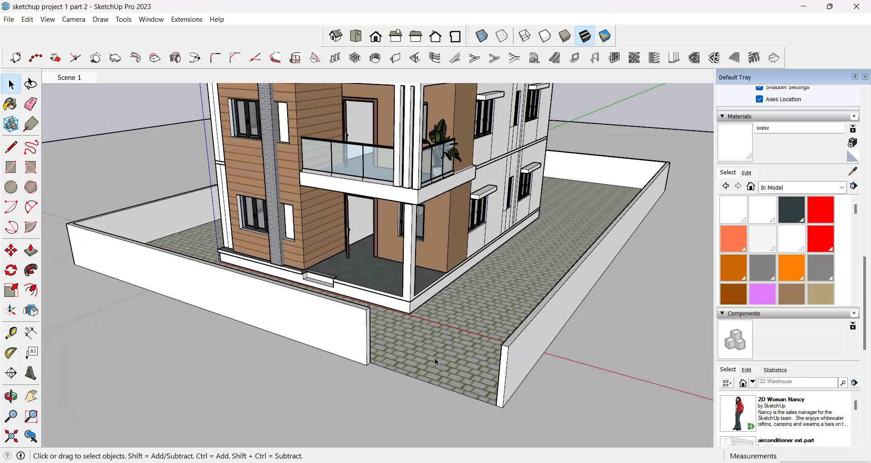
{"action": "scroll", "coordinate": [434, 358], "scroll_direction": "down", "scroll_amount": 3}
{"action": "middle_click_drag", "start_coordinate": [398, 162], "coordinate": [402, 146]}
{"action": "scroll", "coordinate": [403, 169], "scroll_direction": "up", "scroll_amount": 3}
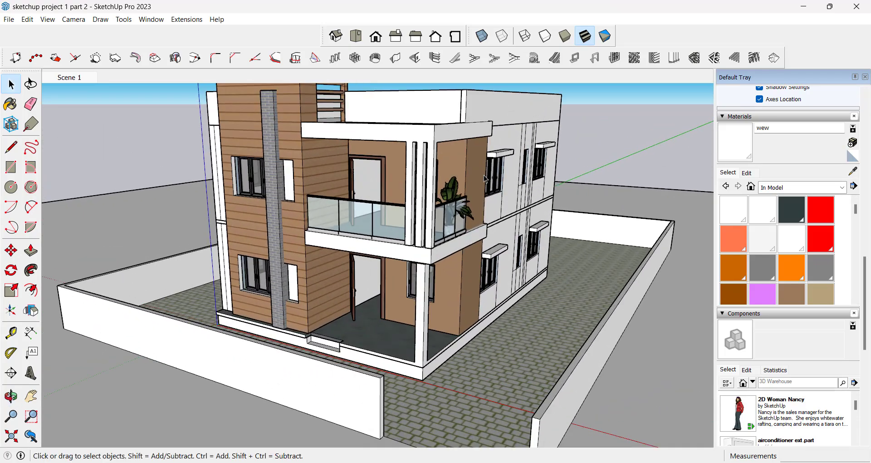
{"action": "scroll", "coordinate": [485, 179], "scroll_direction": "up", "scroll_amount": 1}
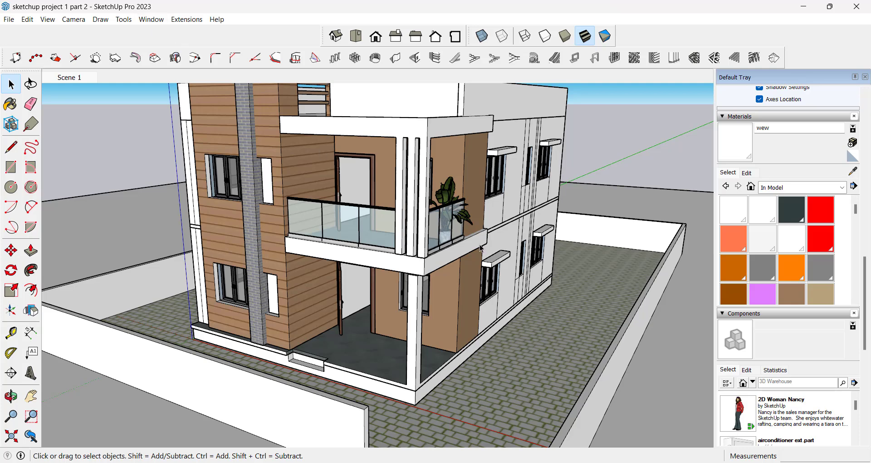
{"action": "middle_click_drag", "start_coordinate": [472, 230], "coordinate": [477, 228]}
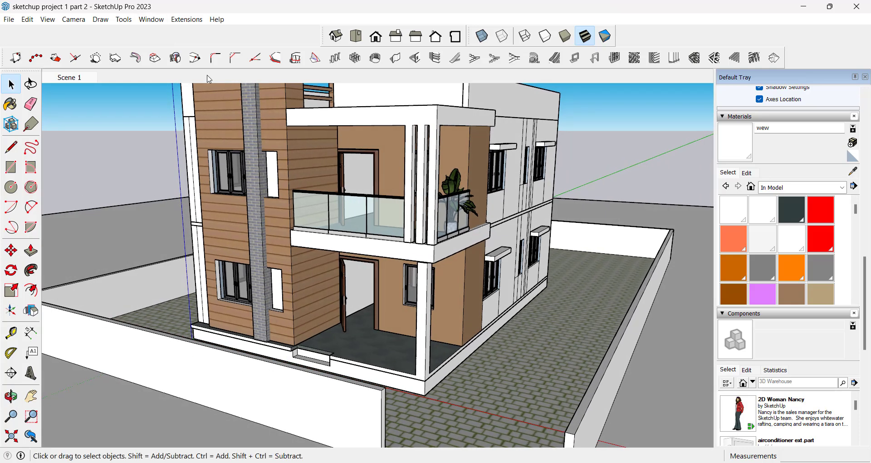
Step: Open 3D Warehouse and browse the model results for the search term "trees"
{"action": "left_click", "coordinate": [152, 19]}
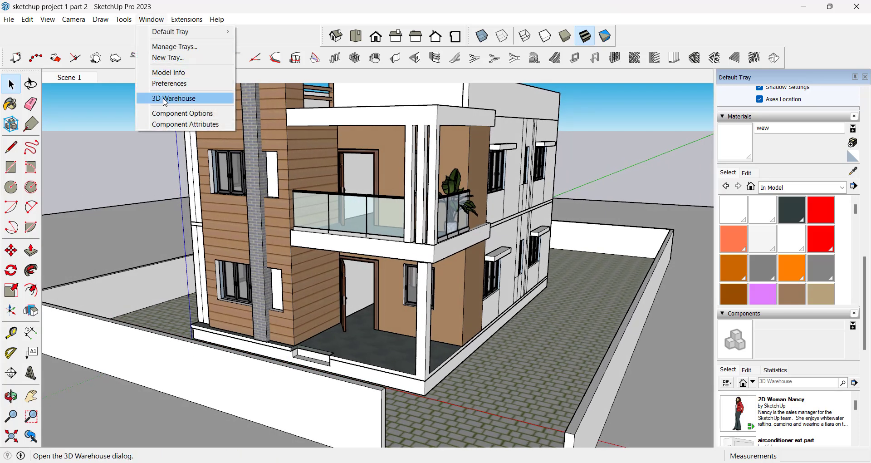
{"action": "left_click", "coordinate": [180, 99]}
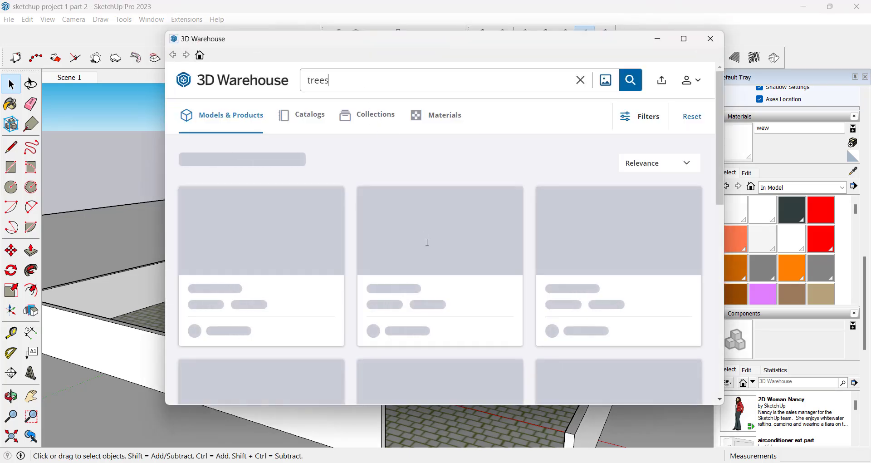
{"action": "scroll", "coordinate": [440, 245], "scroll_direction": "down", "scroll_amount": 1}
{"action": "scroll", "coordinate": [441, 246], "scroll_direction": "up", "scroll_amount": 1}
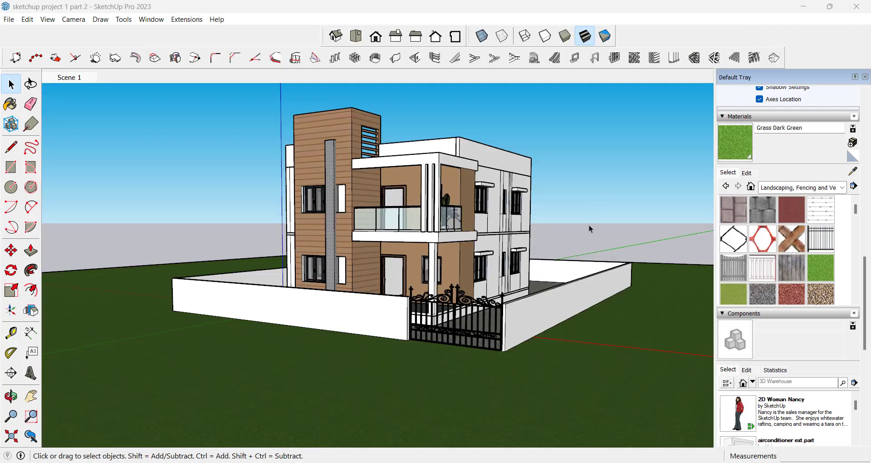
Step: Examine the house front, balcony, side wall, entrance gate, compound wall and surrounding grass from several angles and distances
{"action": "key", "text": "o"}
{"action": "left_click_drag", "start_coordinate": [502, 250], "coordinate": [559, 278]}
{"action": "middle_click_drag", "start_coordinate": [558, 277], "coordinate": [469, 320]}
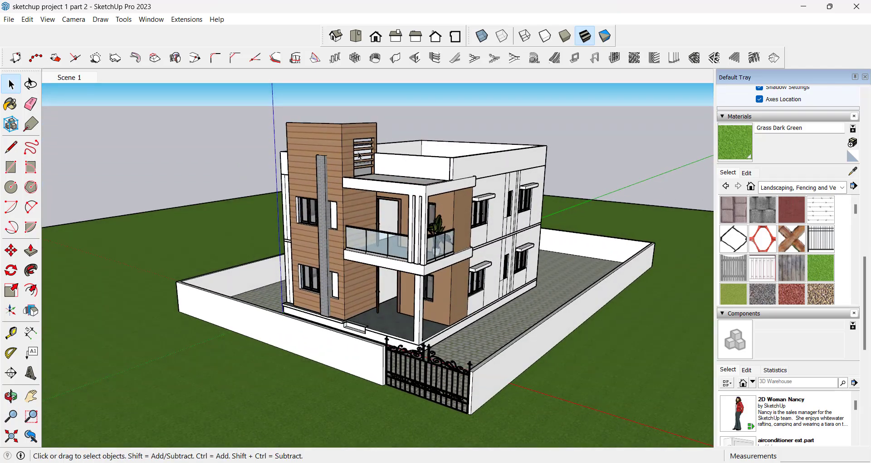
{"action": "scroll", "coordinate": [344, 138], "scroll_direction": "up", "scroll_amount": 3}
{"action": "middle_click_drag", "start_coordinate": [344, 221], "coordinate": [327, 159]}
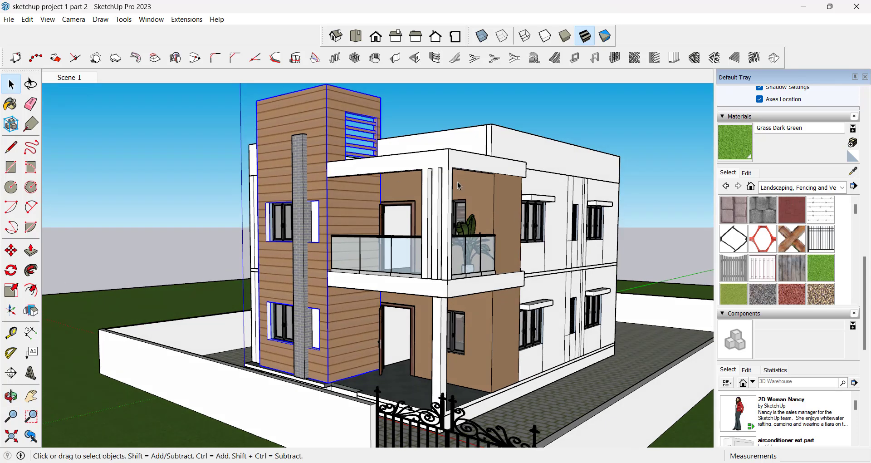
{"action": "scroll", "coordinate": [483, 190], "scroll_direction": "down", "scroll_amount": 2}
{"action": "left_click", "coordinate": [483, 206]}
{"action": "scroll", "coordinate": [473, 226], "scroll_direction": "down", "scroll_amount": 2}
{"action": "middle_click_drag", "start_coordinate": [470, 265], "coordinate": [477, 267]}
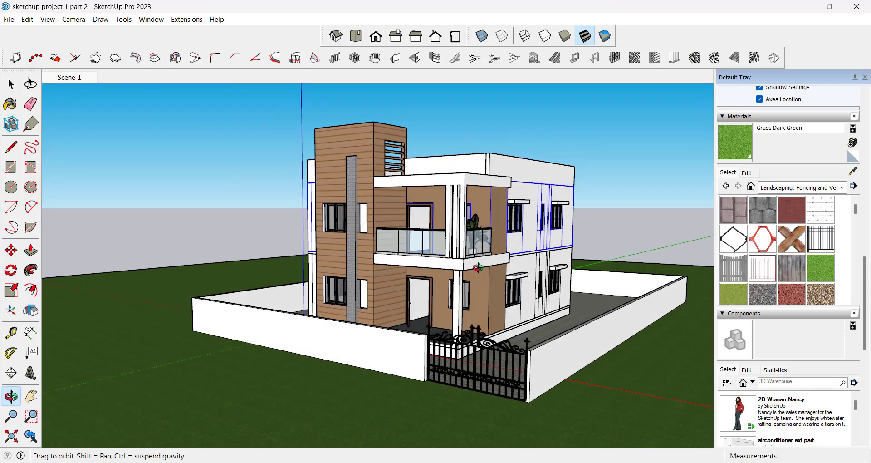
{"action": "scroll", "coordinate": [415, 231], "scroll_direction": "down", "scroll_amount": 2}
{"action": "middle_click_drag", "start_coordinate": [411, 245], "coordinate": [373, 298]}
{"action": "scroll", "coordinate": [462, 336], "scroll_direction": "up", "scroll_amount": 4}
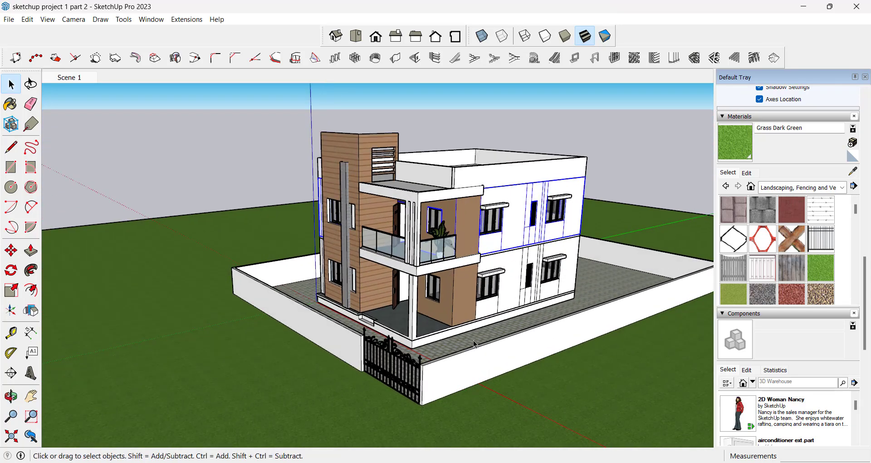
{"action": "middle_click_drag", "start_coordinate": [473, 333], "coordinate": [510, 317]}
{"action": "scroll", "coordinate": [399, 380], "scroll_direction": "down", "scroll_amount": 3}
{"action": "middle_click_drag", "start_coordinate": [421, 195], "coordinate": [436, 164]}
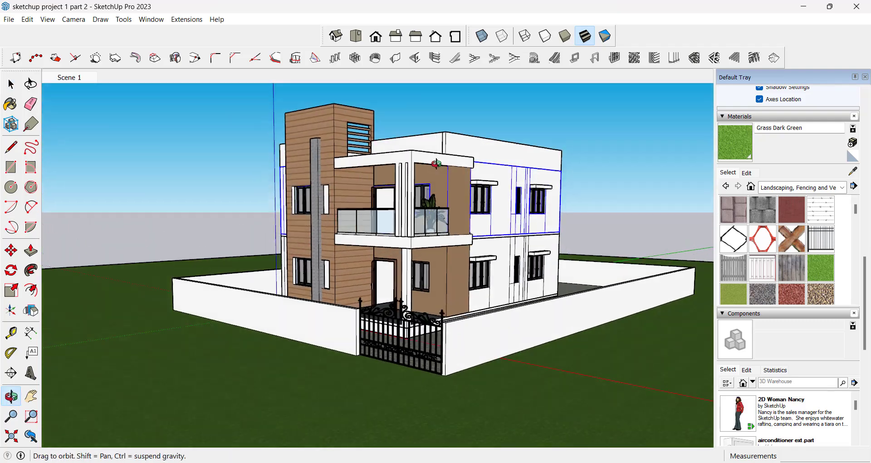
{"action": "scroll", "coordinate": [540, 240], "scroll_direction": "up", "scroll_amount": 4}
{"action": "middle_click_drag", "start_coordinate": [532, 250], "coordinate": [533, 247]}
{"action": "scroll", "coordinate": [435, 199], "scroll_direction": "down", "scroll_amount": 2}
{"action": "middle_click_drag", "start_coordinate": [429, 235], "coordinate": [559, 128]}
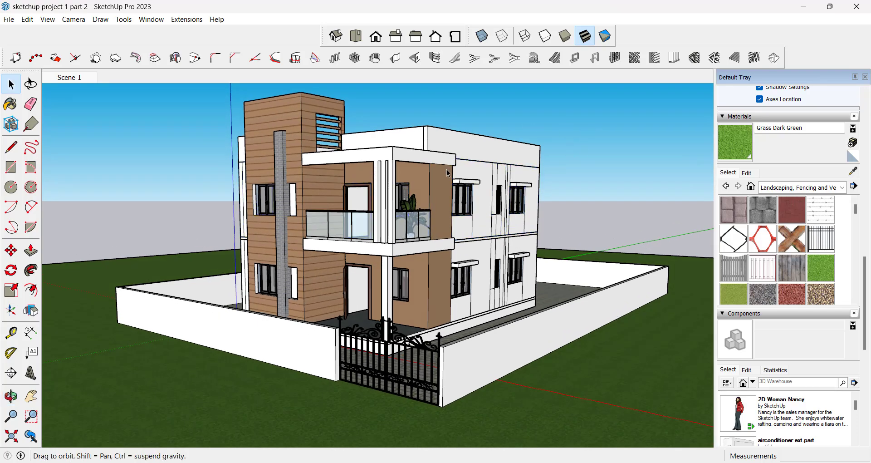
{"action": "mouse_move", "coordinate": [447, 173]}
{"action": "middle_mouse_down"}
{"action": "mouse_move", "coordinate": [452, 155]}
{"action": "mouse_move", "coordinate": [455, 163]}
{"action": "mouse_move", "coordinate": [433, 178]}
{"action": "middle_mouse_up"}
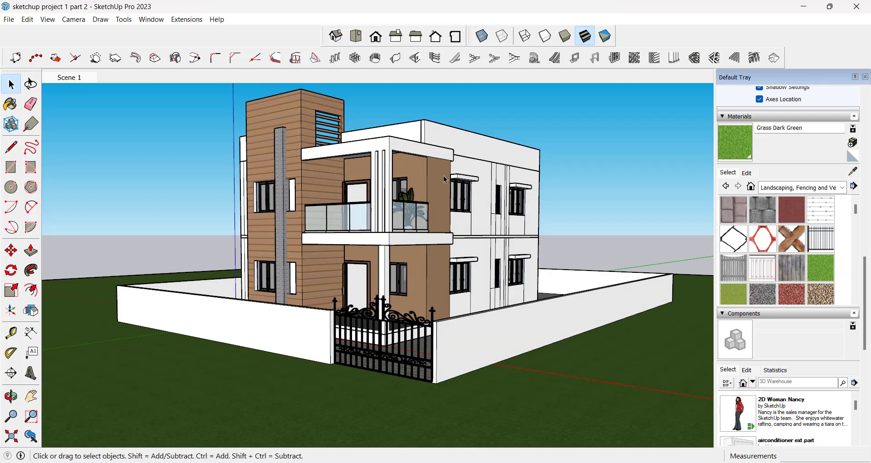